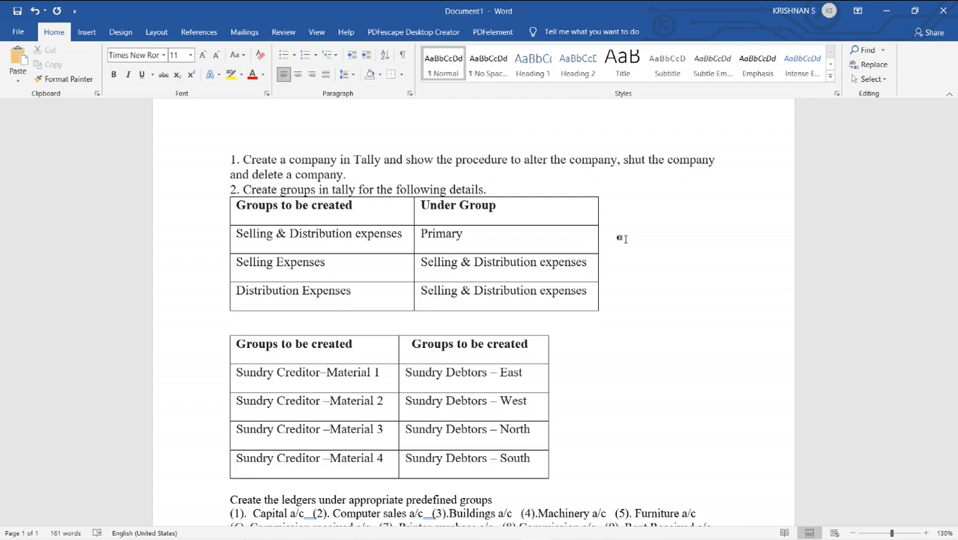
# Step: Switch to Tally.ERP 9 and start a new company named MN COMPANY
pyautogui.hotkey('alt', 'Tab')
pyautogui.press('Tab')
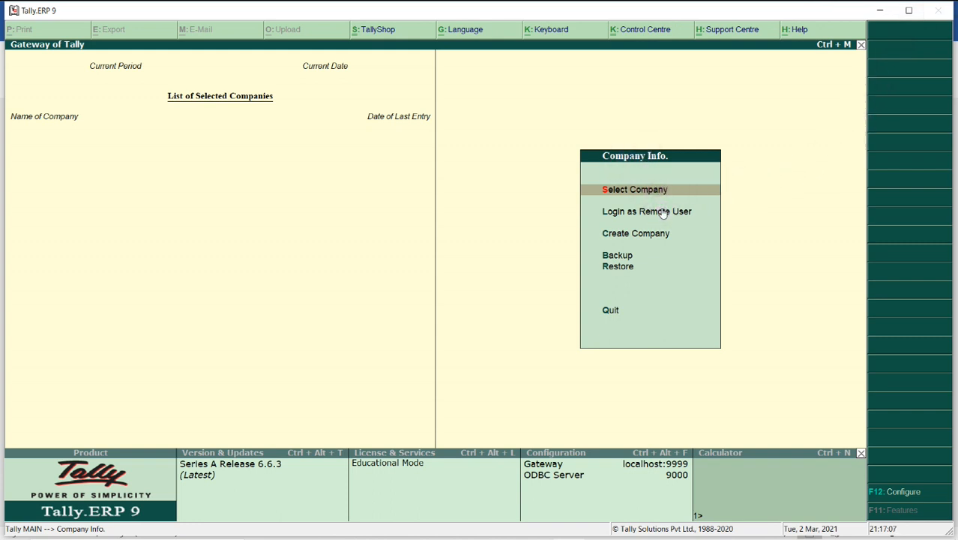
pyautogui.press('Down')
pyautogui.press('Down')
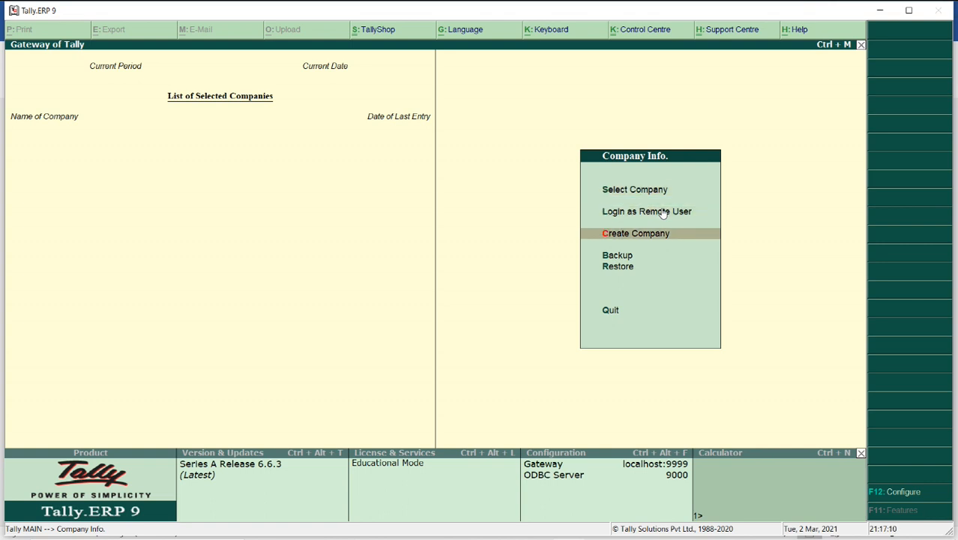
pyautogui.press('Return')
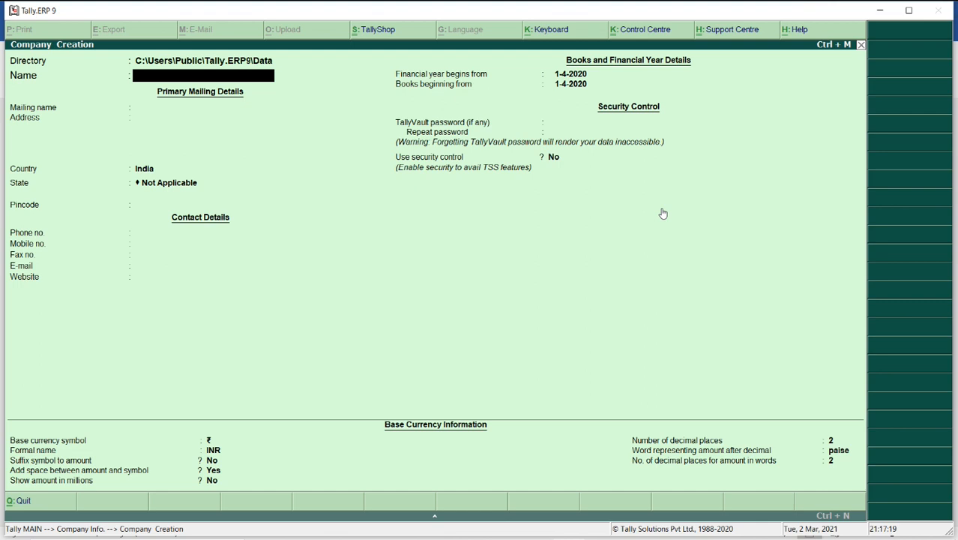
pyautogui.write('MN COMPANY')
pyautogui.press('Return')
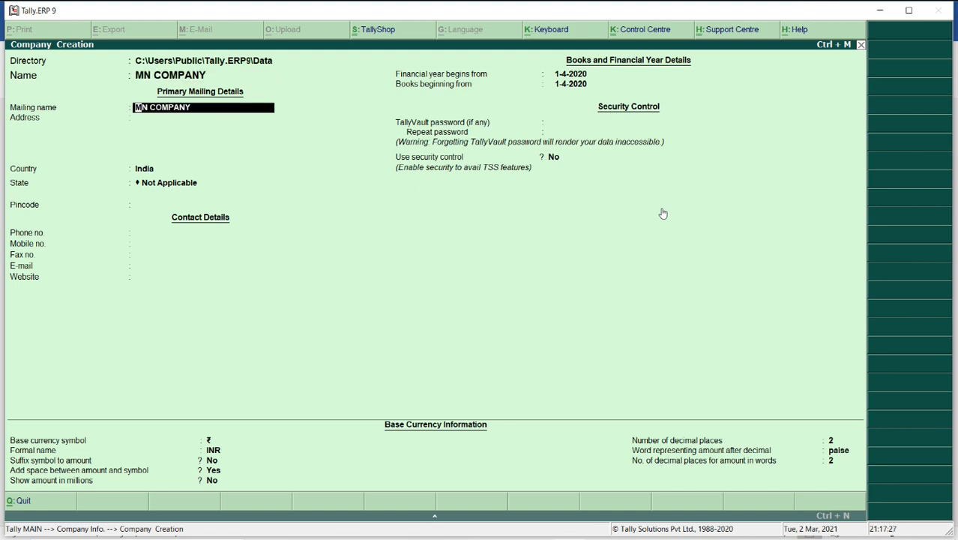
# Step: Keep the default mailing, financial-year, security and currency details for MN COMPANY, leave the contact details blank, and save the company
pyautogui.press('Return')
pyautogui.press('Return')
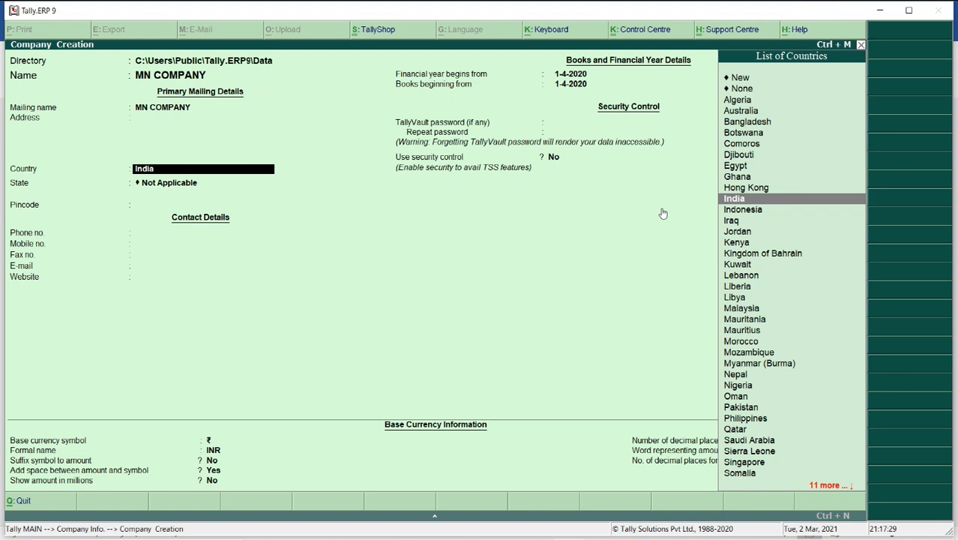
pyautogui.press('Return')
pyautogui.press('Return')
pyautogui.press('Return')
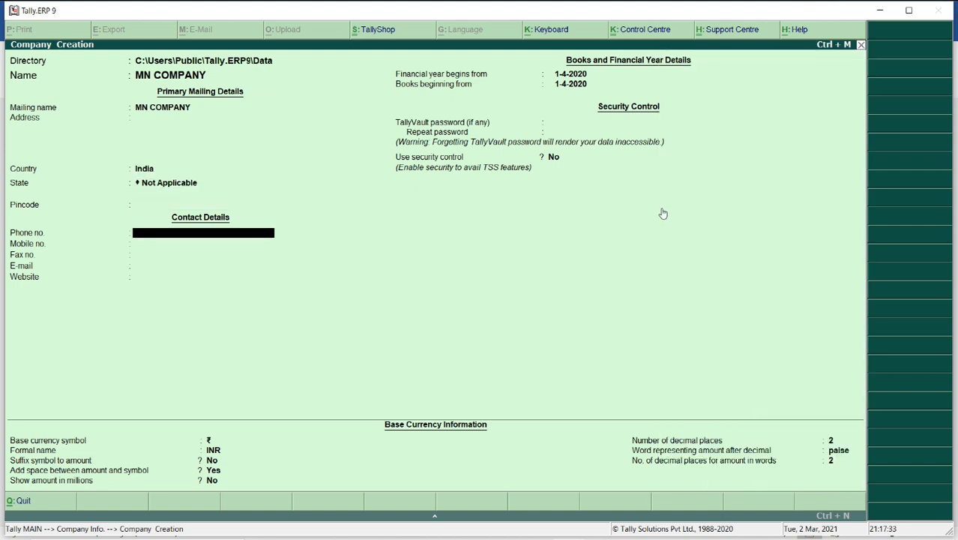
pyautogui.press('Return')
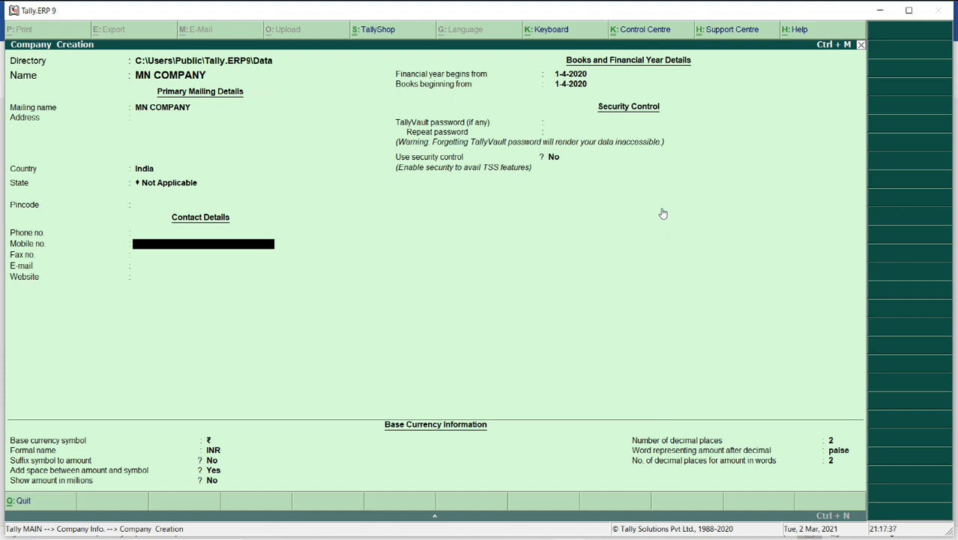
pyautogui.press('Return')
pyautogui.press('Return')
pyautogui.press('Return')
pyautogui.press('Return')
pyautogui.press('Return')
pyautogui.press('Return')
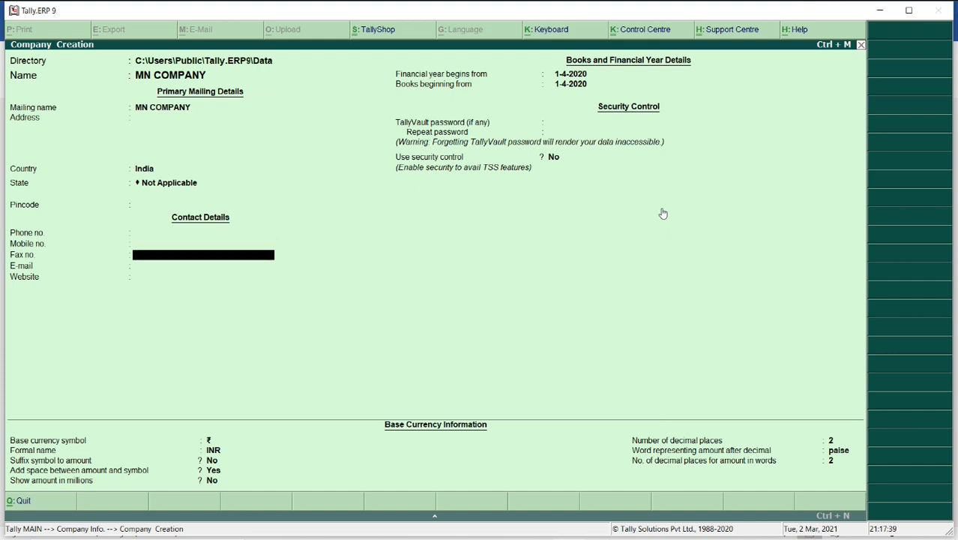
pyautogui.press('Return')
pyautogui.press('Return')
pyautogui.press('Return')
pyautogui.press('Return')
pyautogui.press('Return')
pyautogui.press('Return')
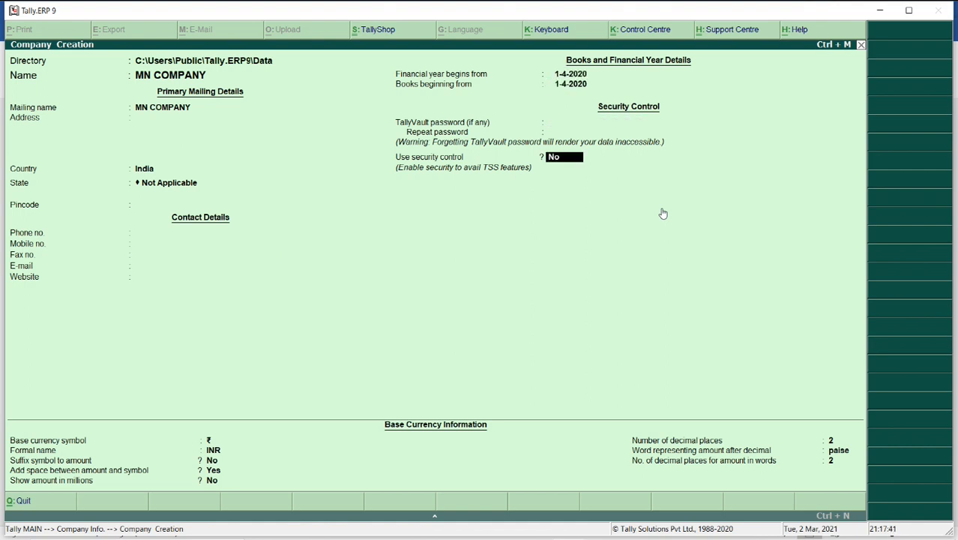
pyautogui.press('Return')
pyautogui.press('Return')
pyautogui.press('Return')
pyautogui.press('Return')
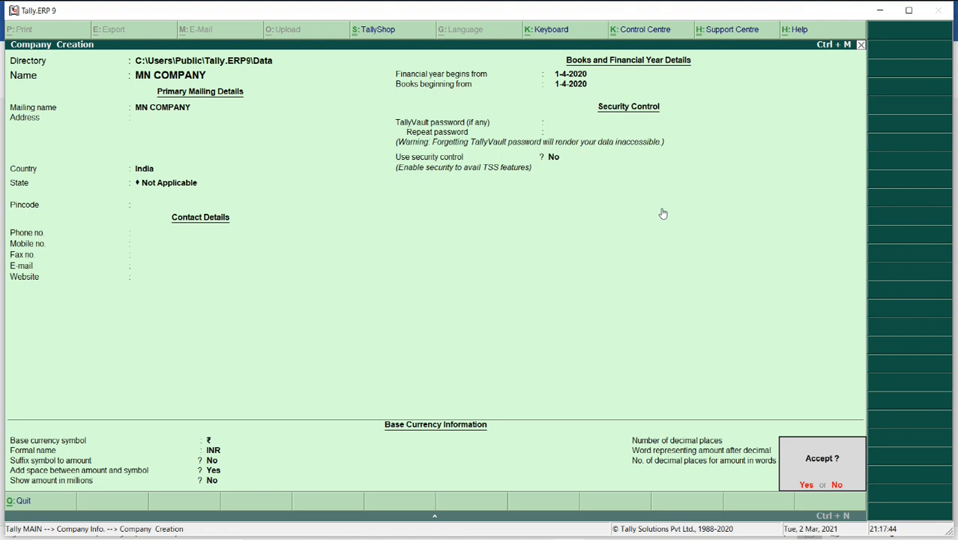
pyautogui.press('Return')
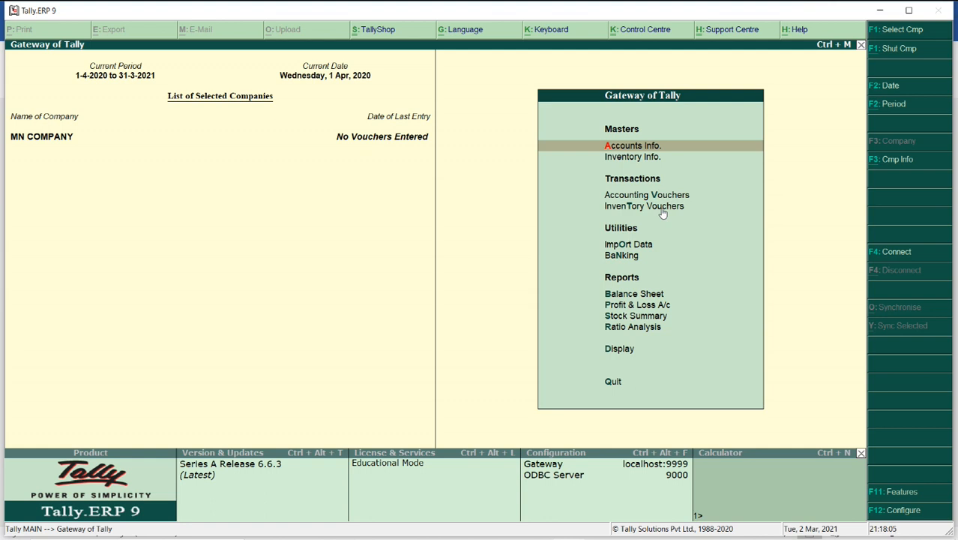
# Step: Open MN COMPANY for alteration from the company information options
pyautogui.hotkey('alt', 'F3')
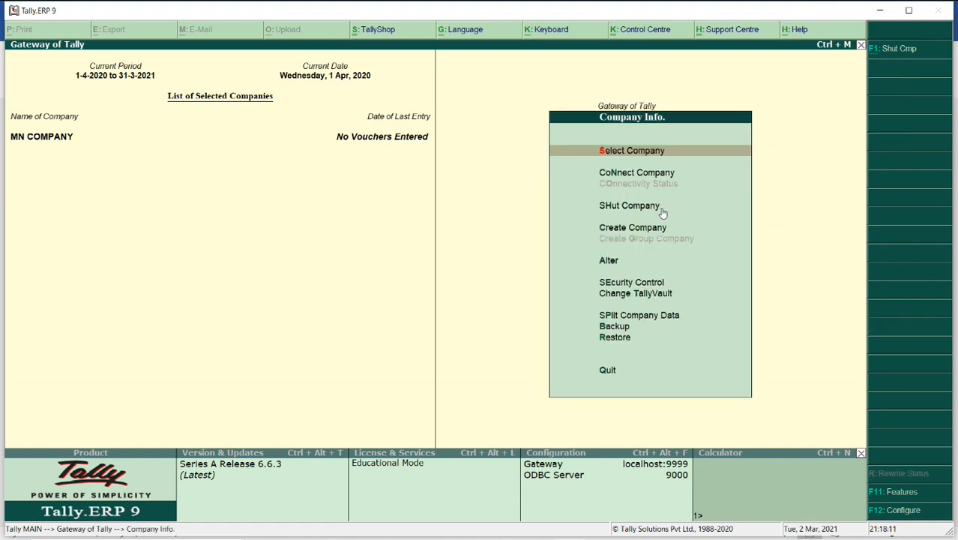
pyautogui.press('Down')
pyautogui.press('Down')
pyautogui.press('Down')
pyautogui.press('Down')
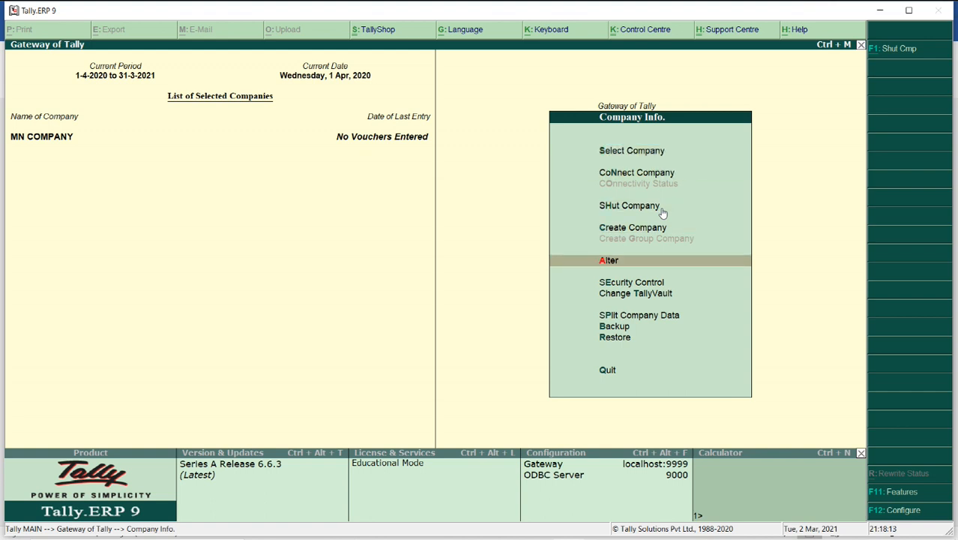
pyautogui.press('Return')
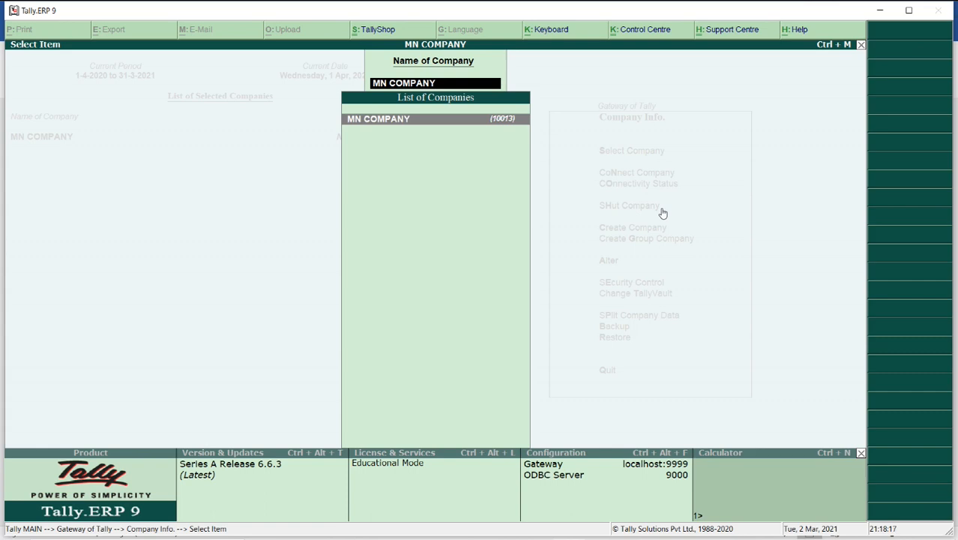
pyautogui.press('Return')
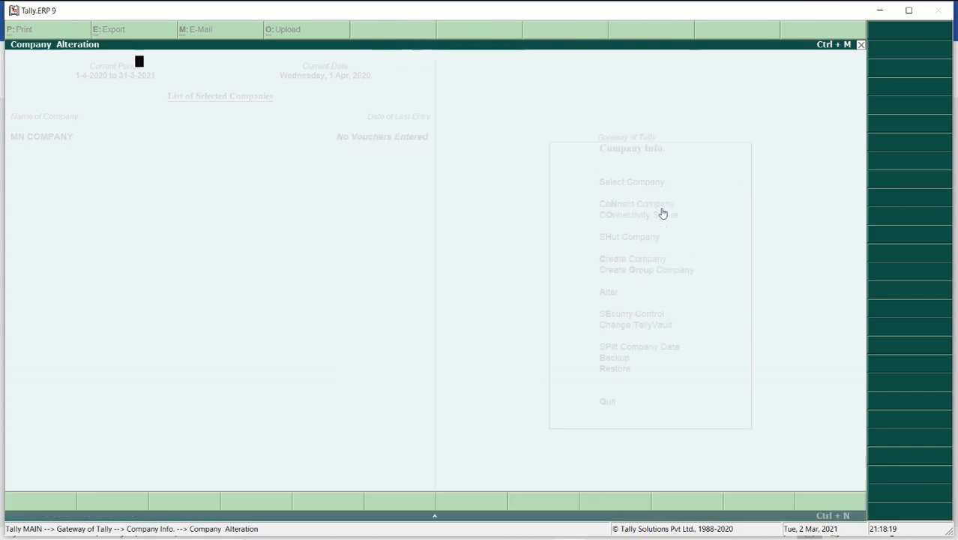
# Step: Set the company's state to Tamil Nadu, keeping its name, mailing name and country India
pyautogui.press('Return')
pyautogui.press('Return')
pyautogui.press('Return')
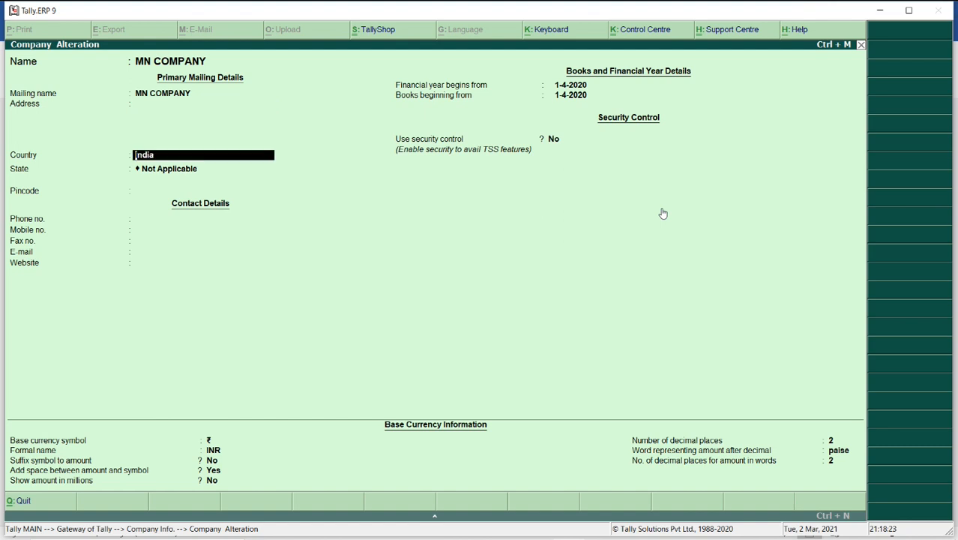
pyautogui.press('Return')
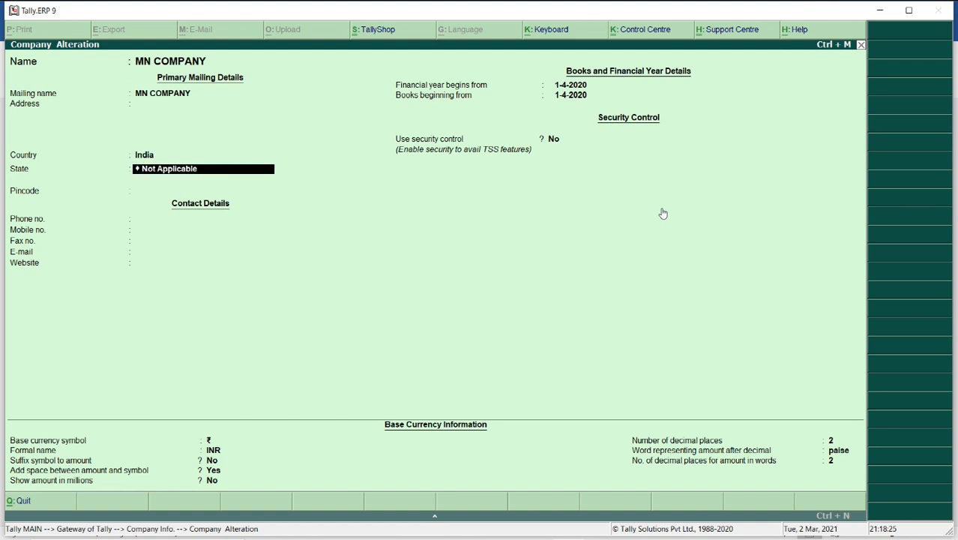
pyautogui.press('Return')
pyautogui.press('Return')
pyautogui.press('BackSpace')
pyautogui.press('BackSpace')
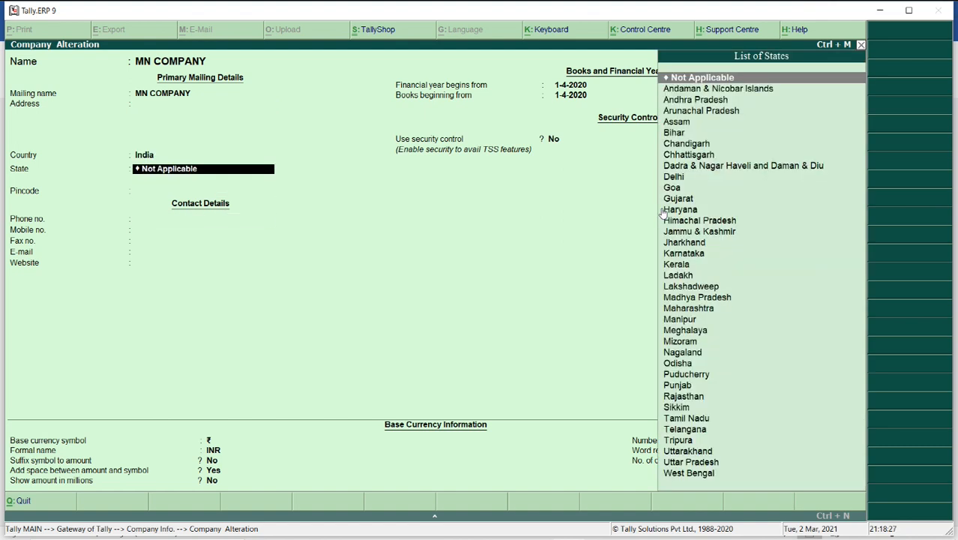
pyautogui.write('TAM')
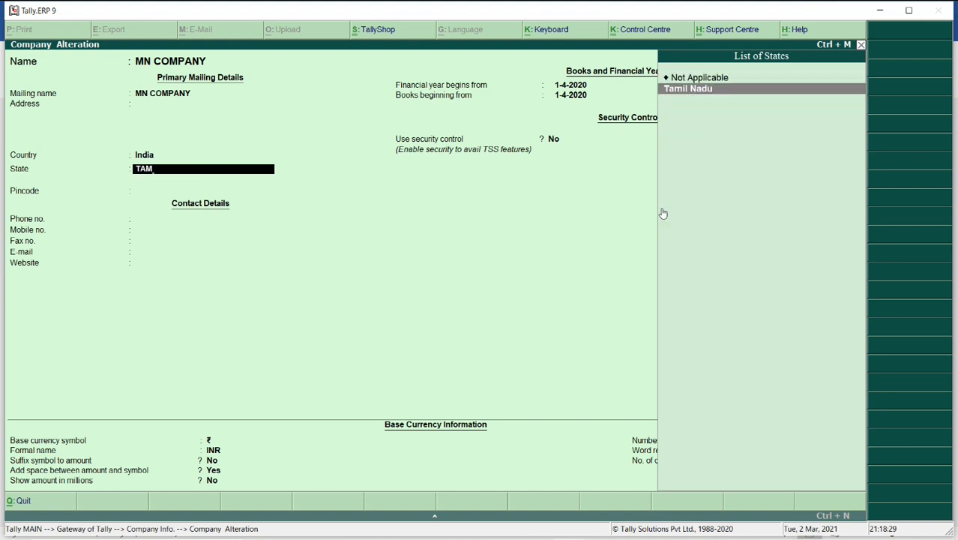
pyautogui.press('Return')
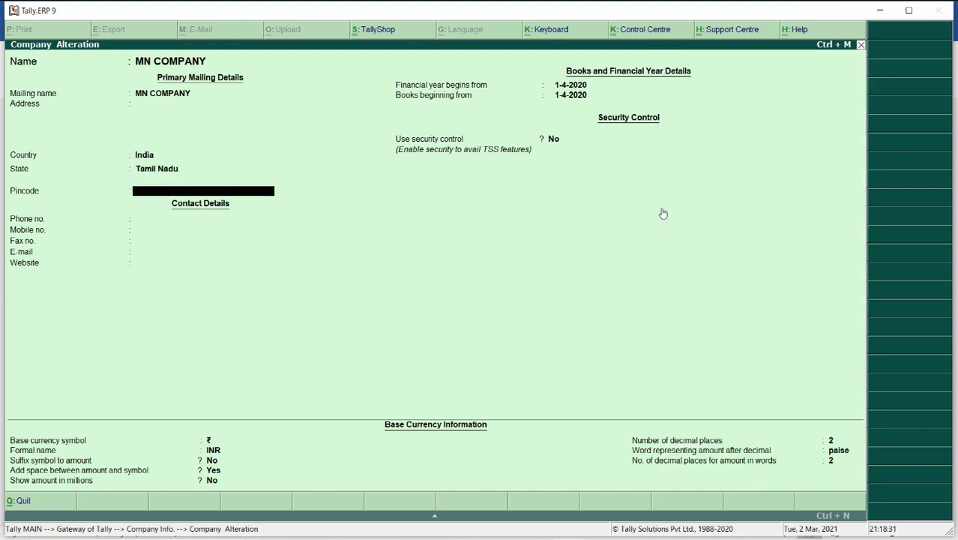
# Step: Enter the company's pincode, keep the remaining details at their defaults, and save the alteration
pyautogui.write('638116')
pyautogui.press('Return')
pyautogui.press('Return')
pyautogui.press('Return')
pyautogui.press('Return')
pyautogui.press('Return')
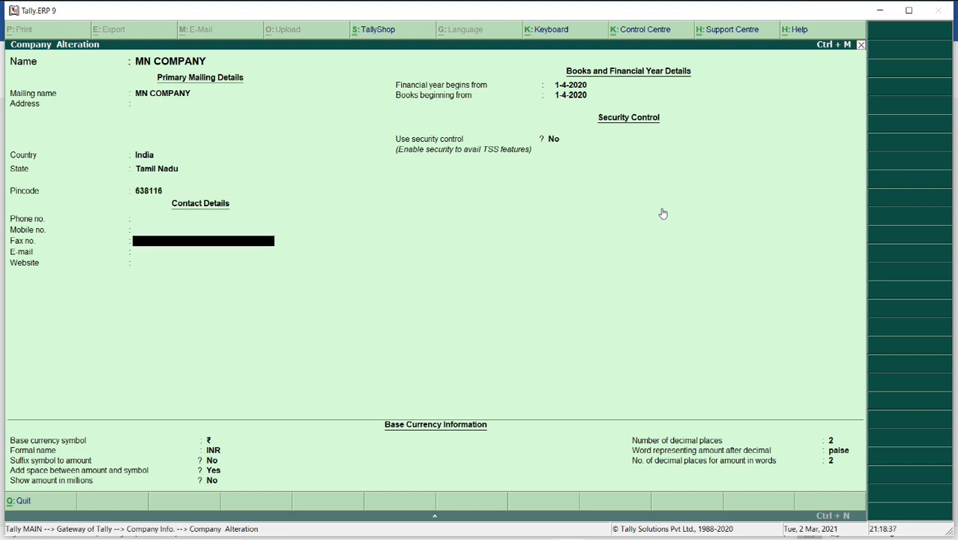
pyautogui.press('Return')
pyautogui.press('Return')
pyautogui.press('Return')
pyautogui.press('Return')
pyautogui.press('Return')
pyautogui.press('Return')
pyautogui.press('Return')
pyautogui.press('Return')
pyautogui.press('Return')
pyautogui.press('Return')
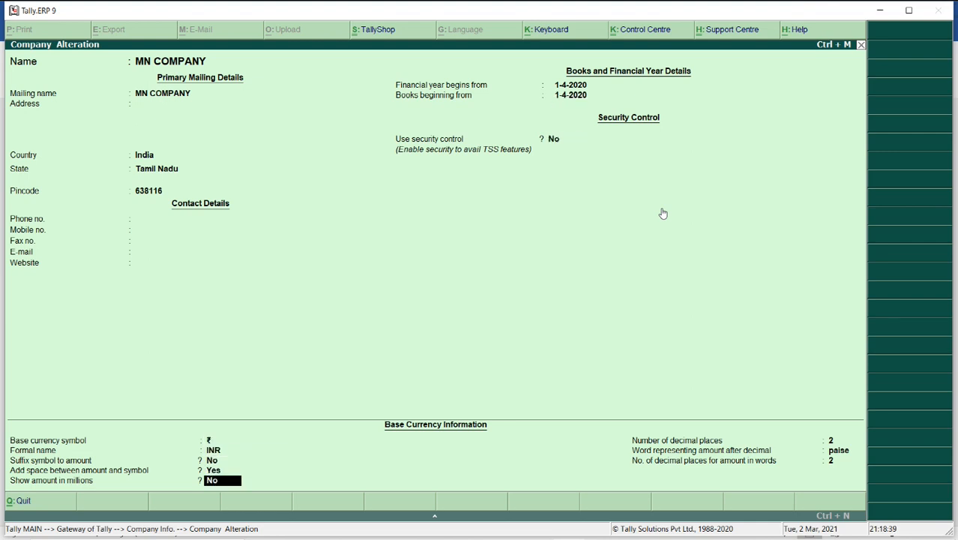
pyautogui.press('Return')
pyautogui.press('Return')
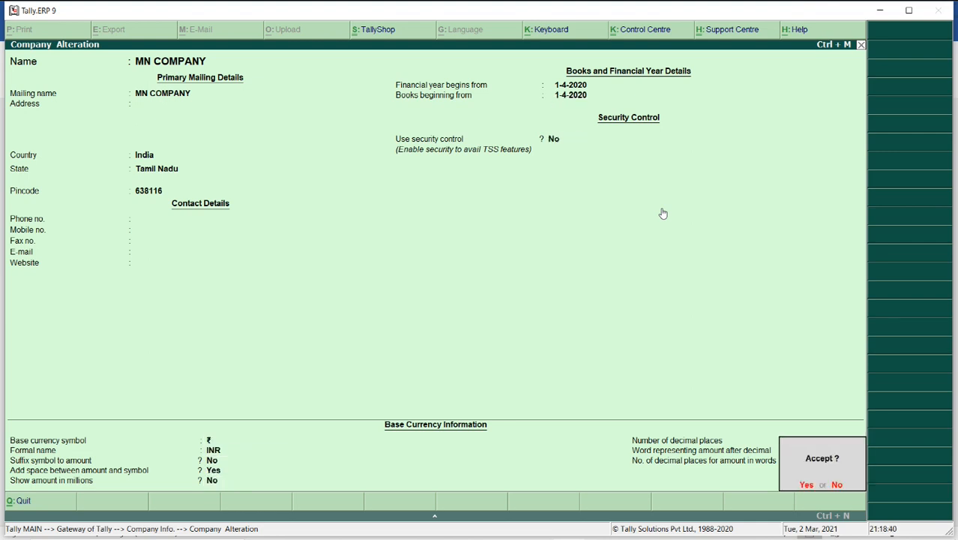
pyautogui.press('Return')
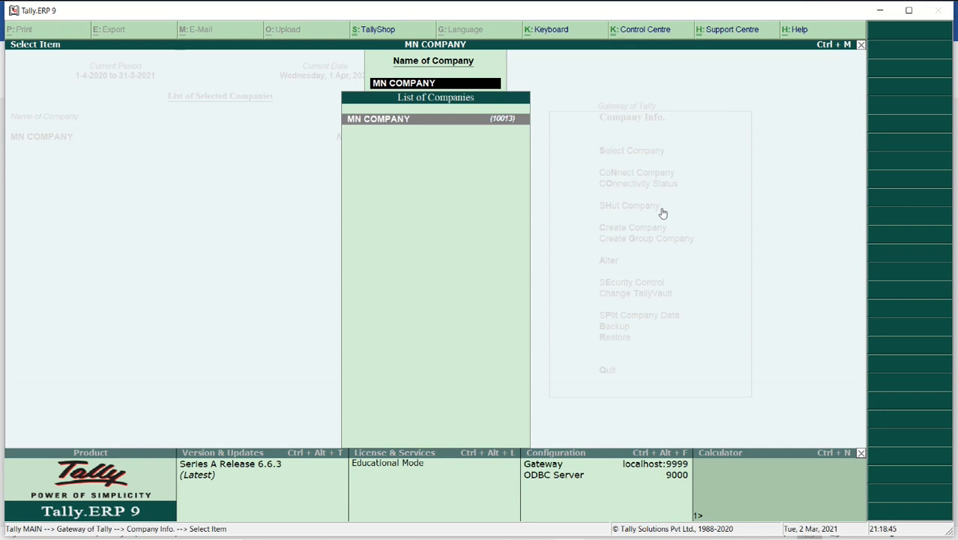
# Step: Reopen MN COMPANY's alteration form to check the saved details, and leave it without changes
pyautogui.press('Return')
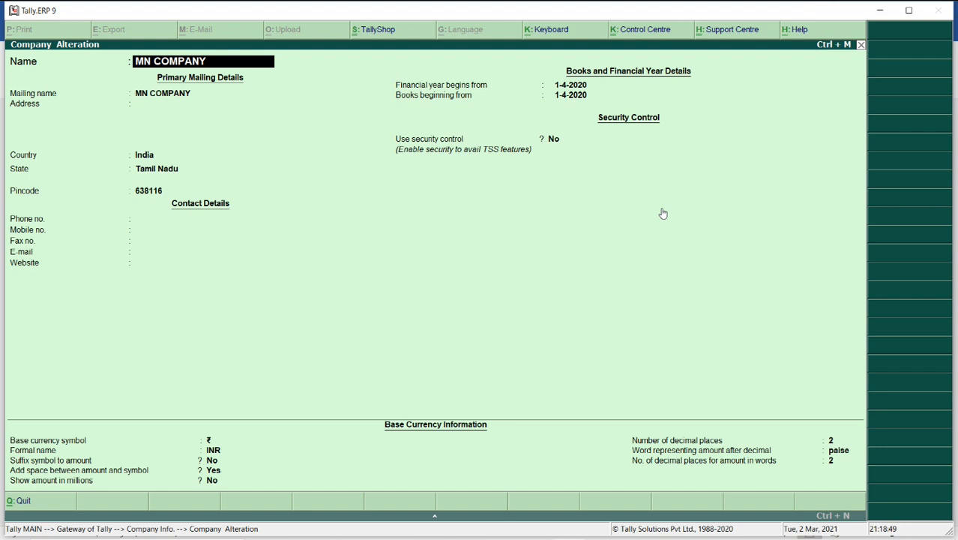
pyautogui.press('Escape')
pyautogui.press('Return')
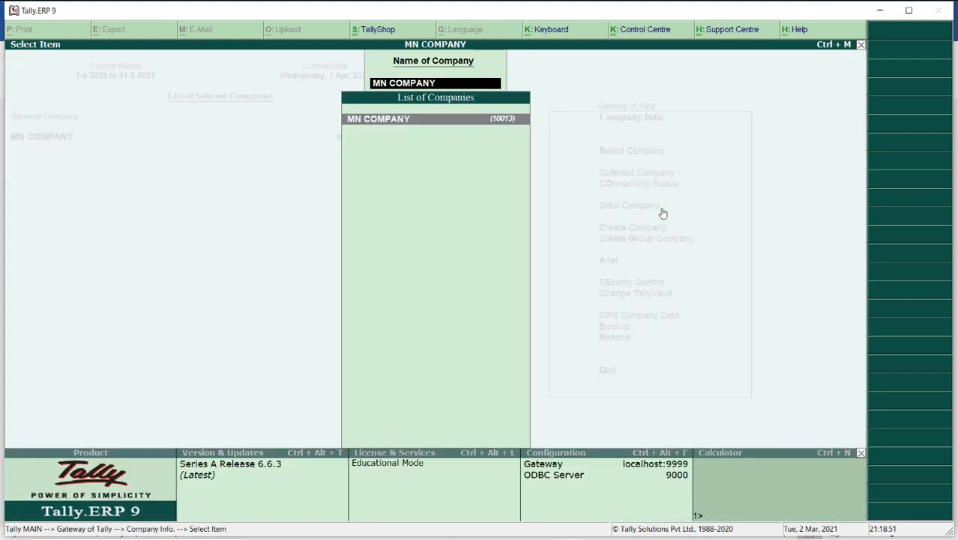
pyautogui.press('Escape')
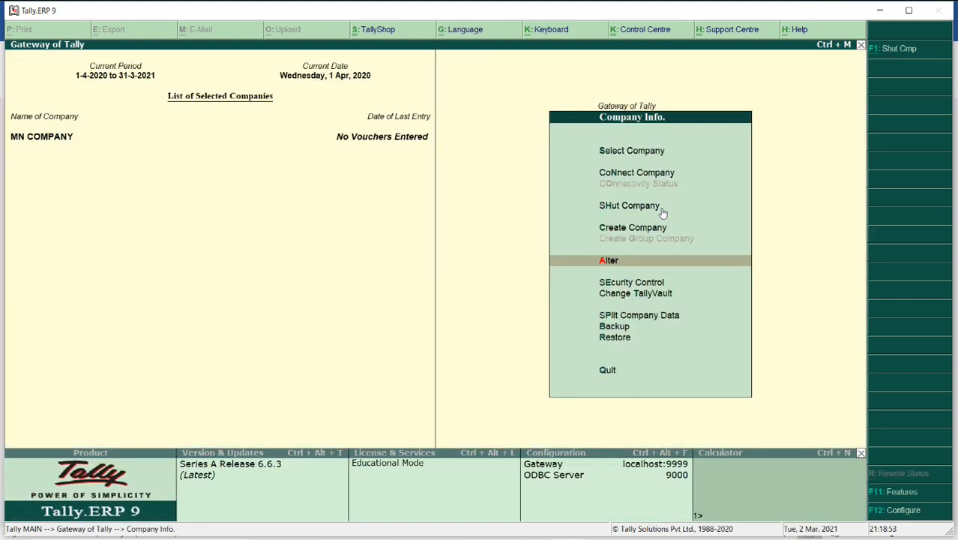
# Step: Open MN COMPANY for alteration and delete the company, confirming the deletion
pyautogui.press('Return')
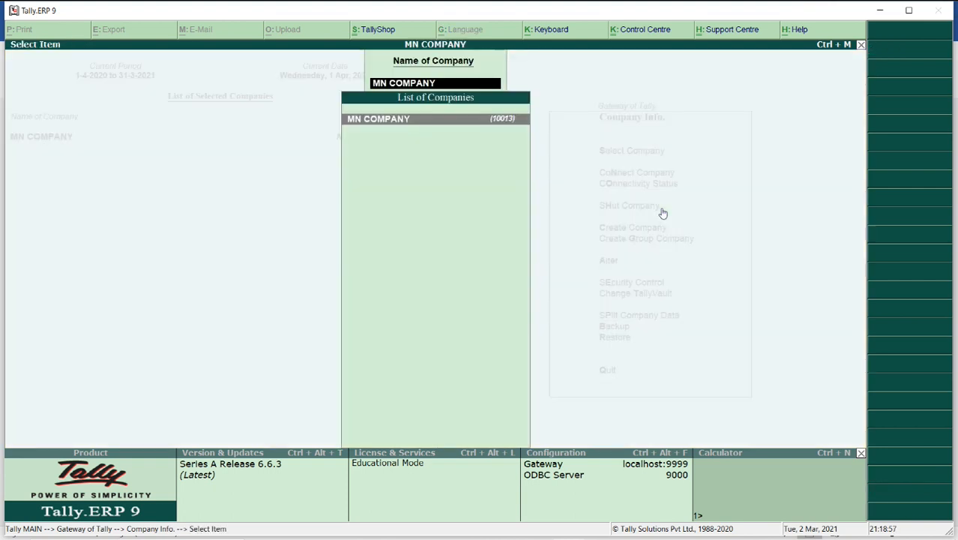
pyautogui.press('Return')
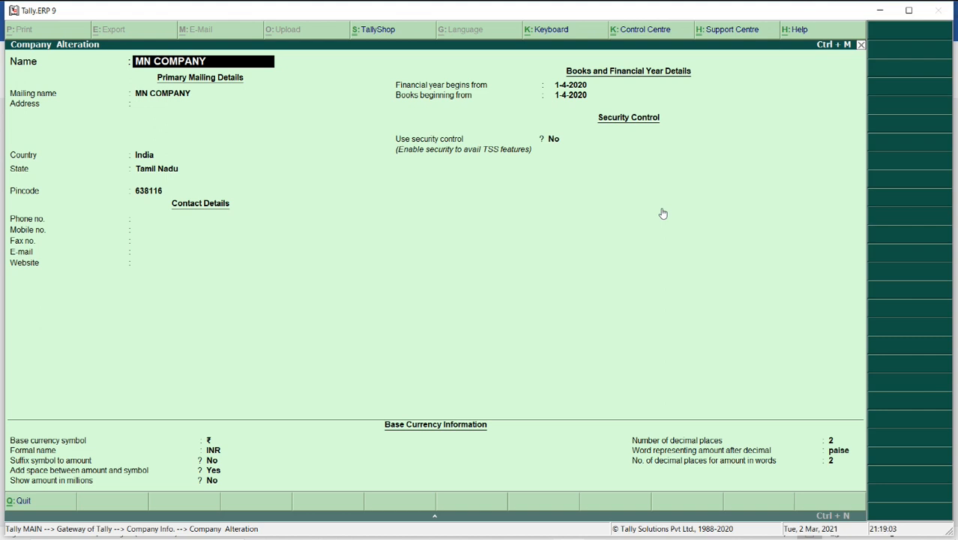
pyautogui.hotkey('alt', 'd')
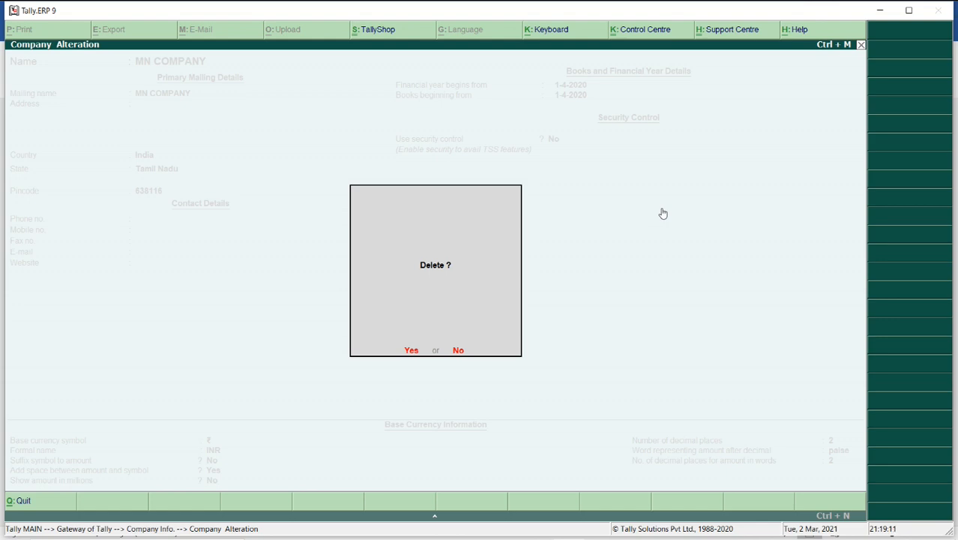
pyautogui.press('y')
pyautogui.press('y')
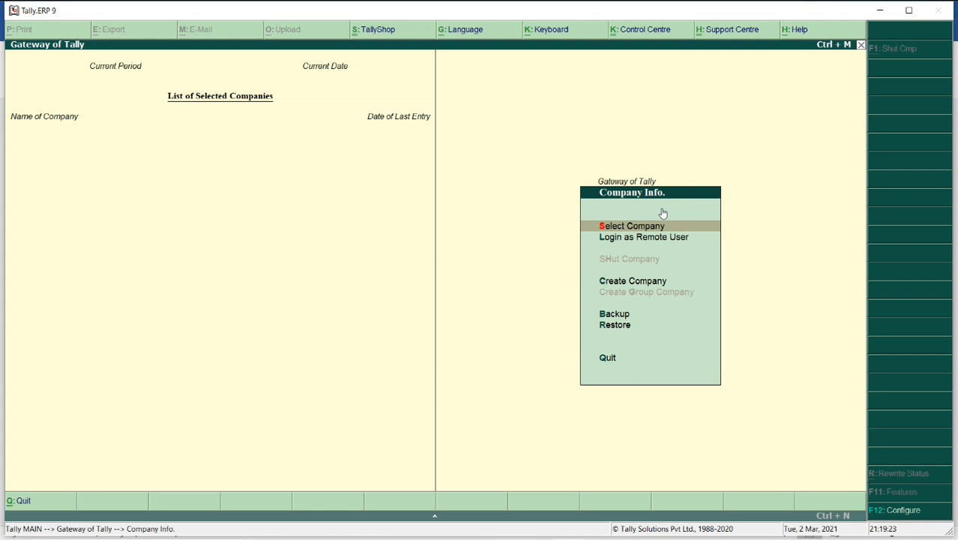
# Step: Start another new company named MNOP, using the same mailing name
pyautogui.press('Down')
pyautogui.press('Down')
pyautogui.press('Down')
pyautogui.press('Up')
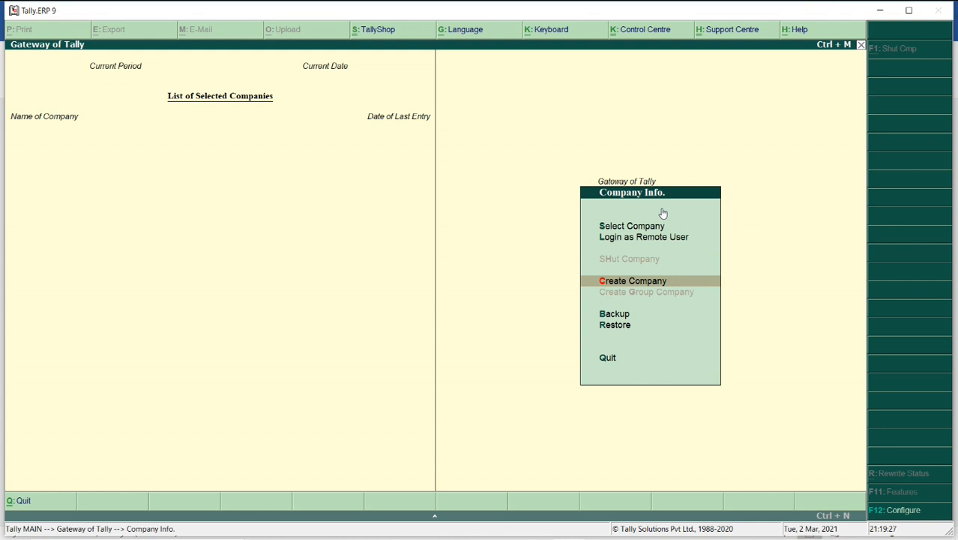
pyautogui.press('Return')
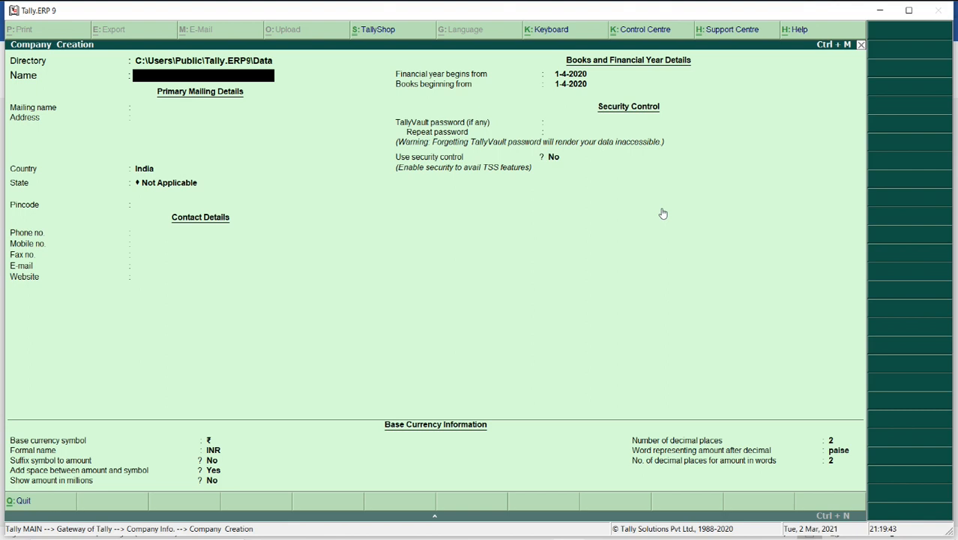
pyautogui.write('MNOP')
pyautogui.press('Return')
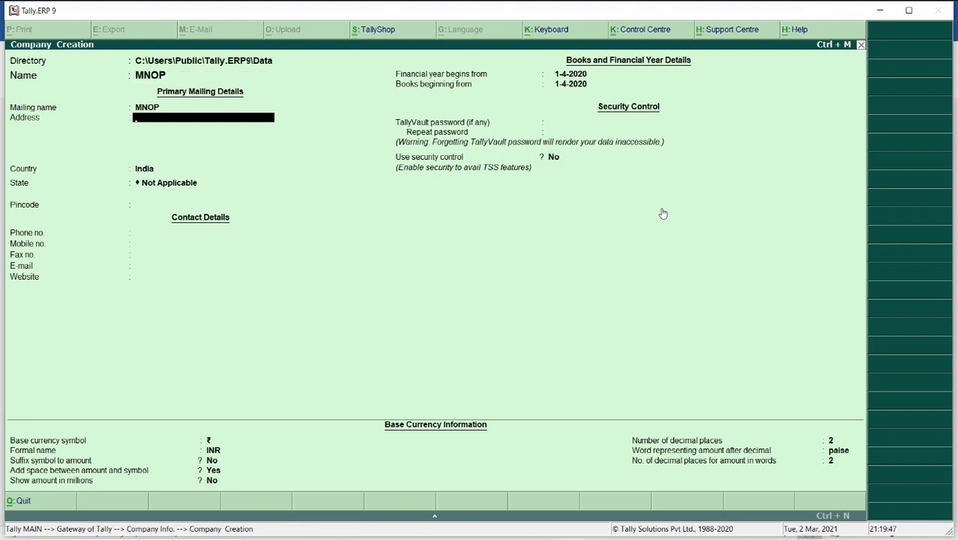
# Step: Keep all remaining details of company MNOP at their defaults, save the company, and return to the Gateway of Tally
pyautogui.press('Return')
pyautogui.press('Return')
pyautogui.press('Return')
pyautogui.press('Return')
pyautogui.press('Return')
pyautogui.press('Return')
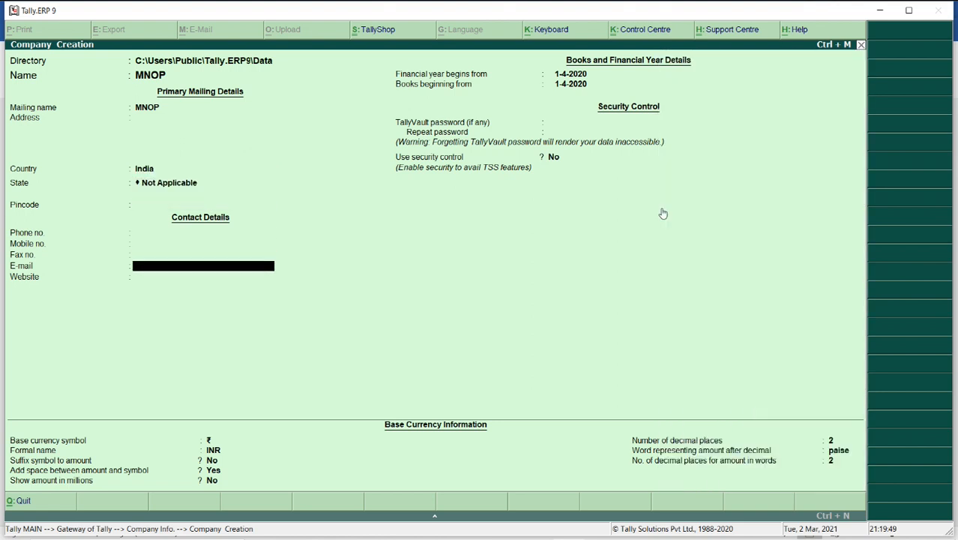
pyautogui.press('Return')
pyautogui.press('Return')
pyautogui.press('Return')
pyautogui.press('Return')
pyautogui.press('Return')
pyautogui.press('Return')
pyautogui.press('Return')
pyautogui.press('Return')
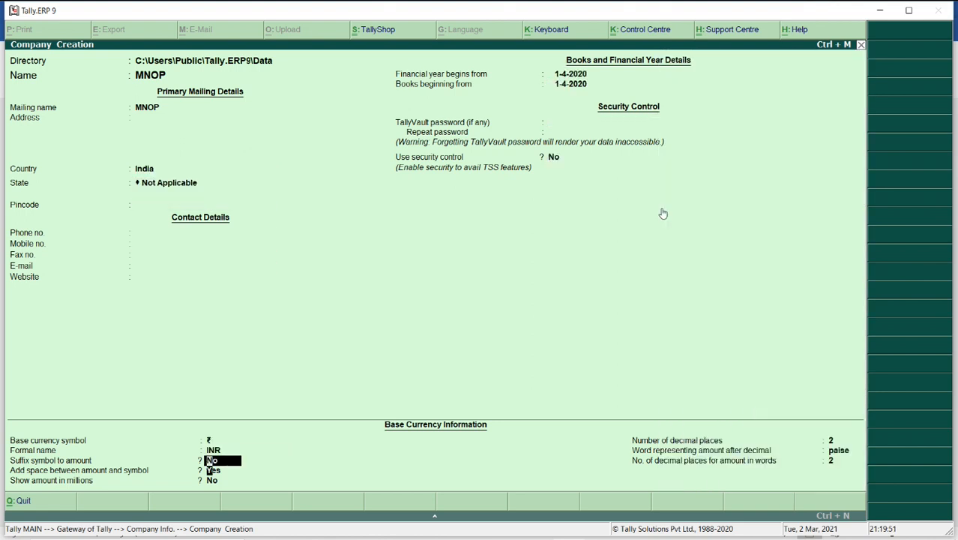
pyautogui.press('Return')
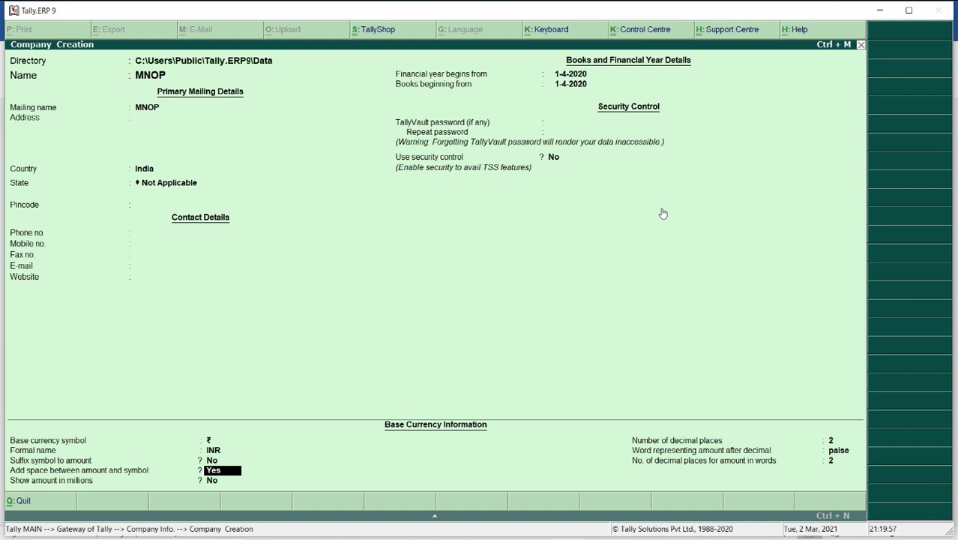
pyautogui.press('Return')
pyautogui.press('Return')
pyautogui.press('Return')
pyautogui.press('Return')
pyautogui.press('Return')
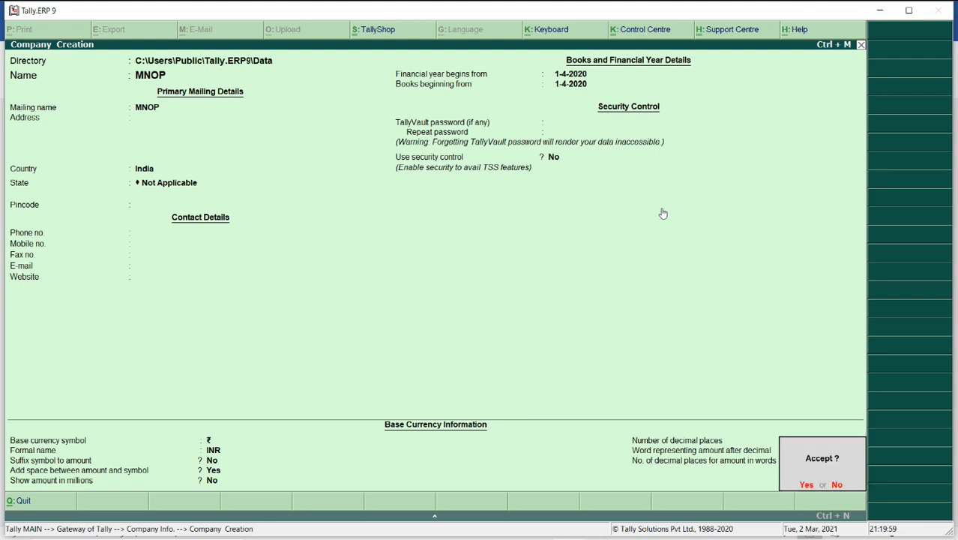
pyautogui.press('Return')
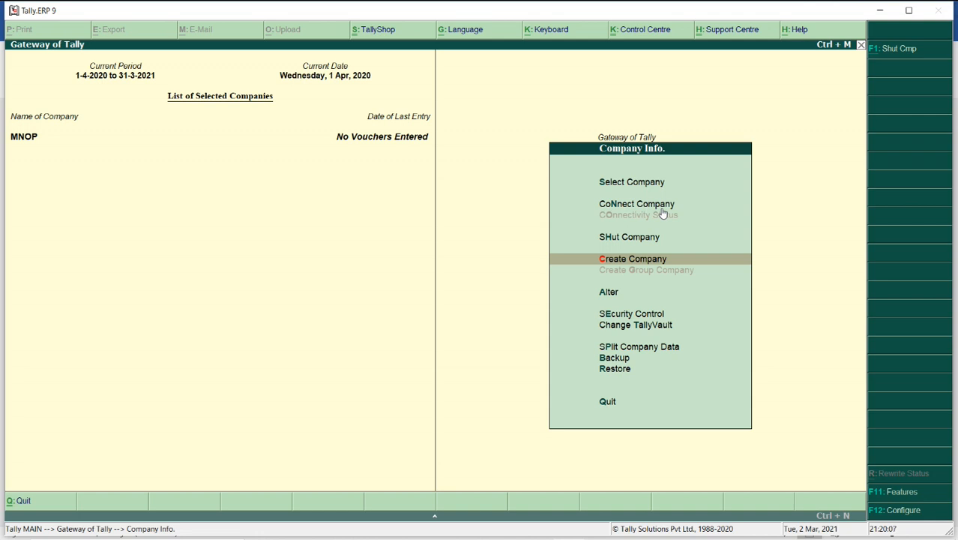
pyautogui.press('Escape')
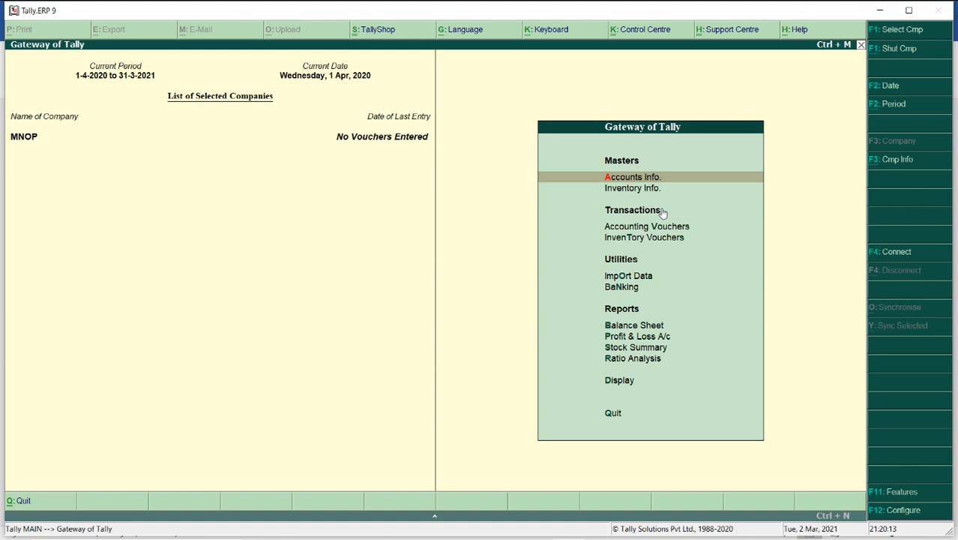
# Step: Switch to the Word worksheet to review the first table of groups and their parent groups, and return to Tally
pyautogui.hotkey('alt', 'Tab')
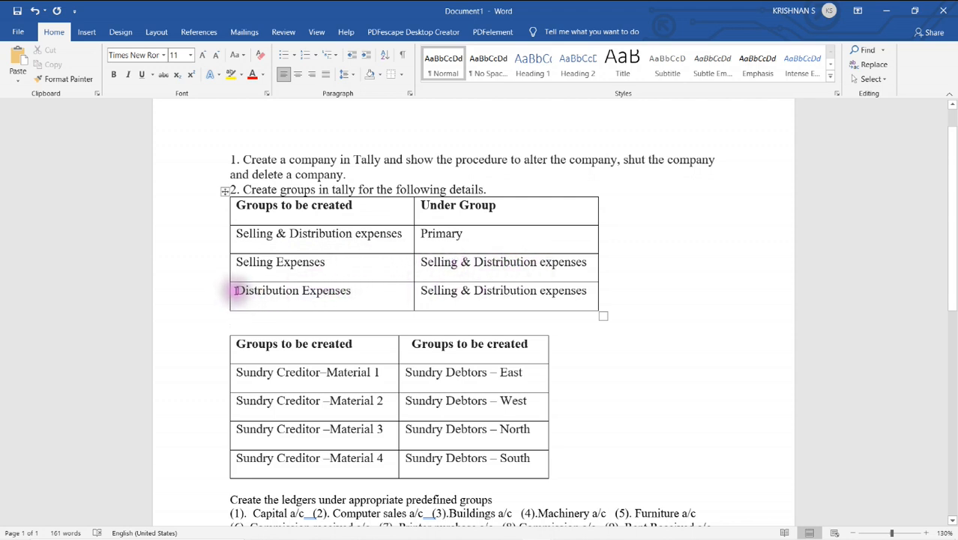
pyautogui.moveTo(236, 291); pyautogui.dragTo(343, 291)
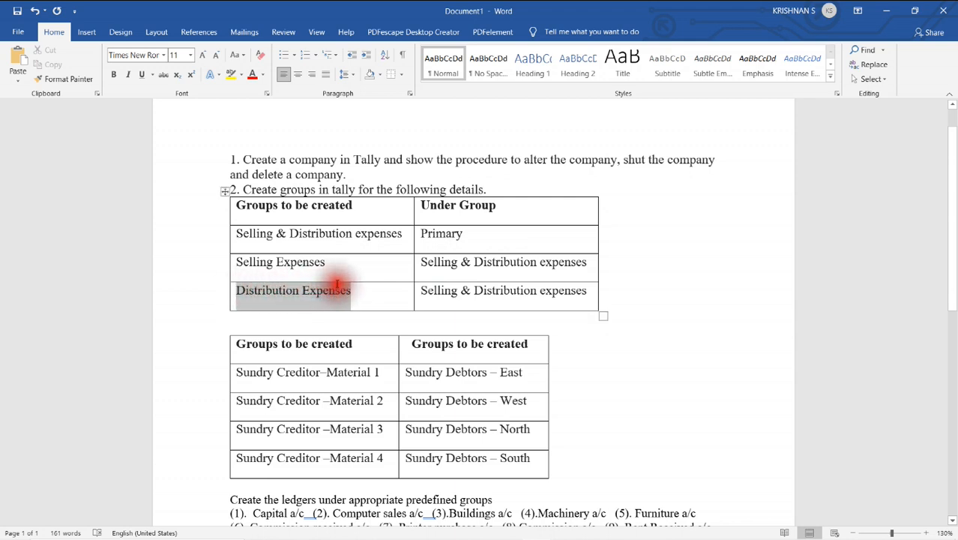
pyautogui.click(426, 295)
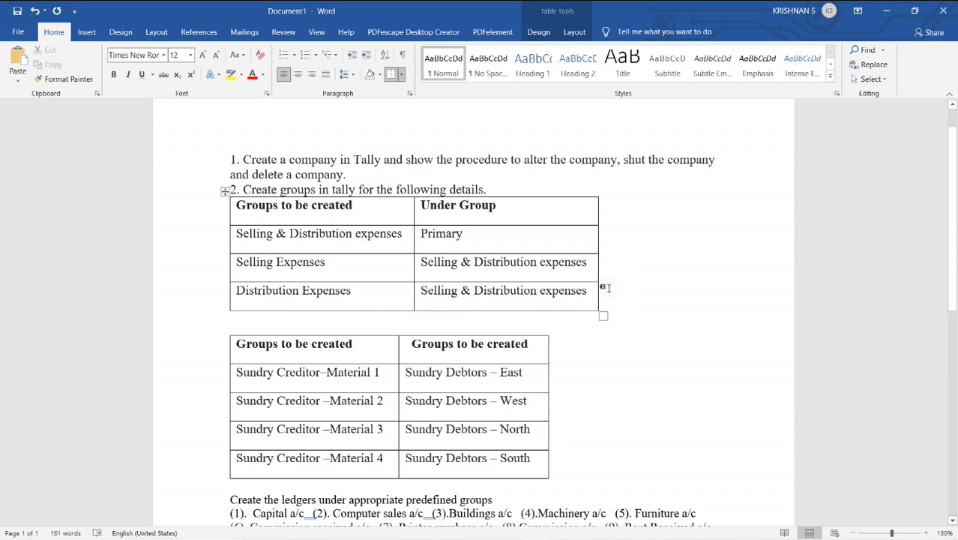
pyautogui.hotkey('alt', 'Tab')
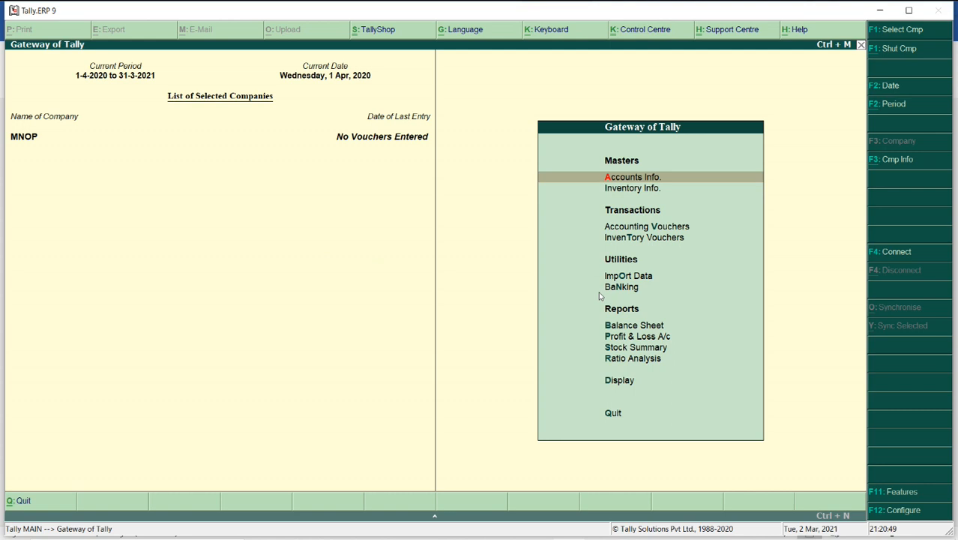
# Step: Open the single group creation form for MNOP, and check the first group's name and parent in the Word worksheet
pyautogui.press('Return')
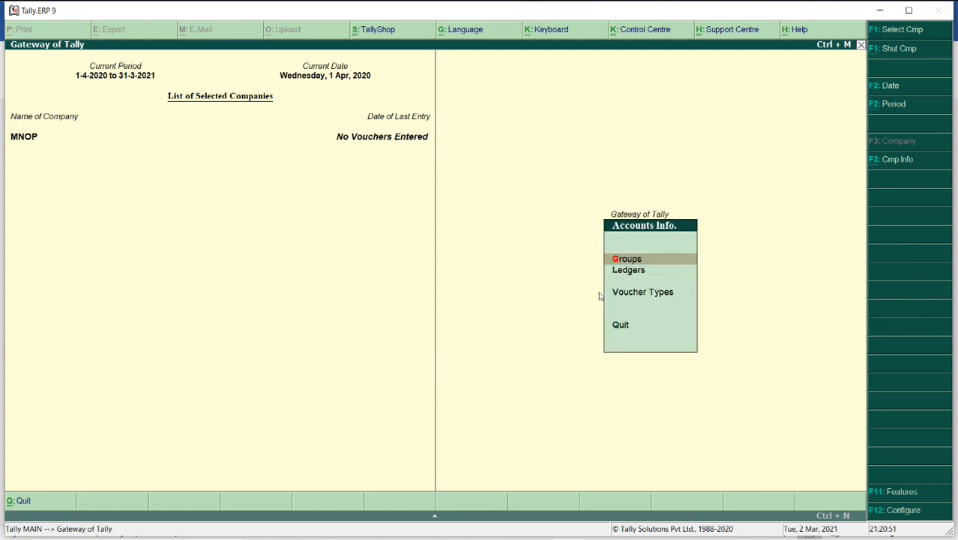
pyautogui.press('Return')
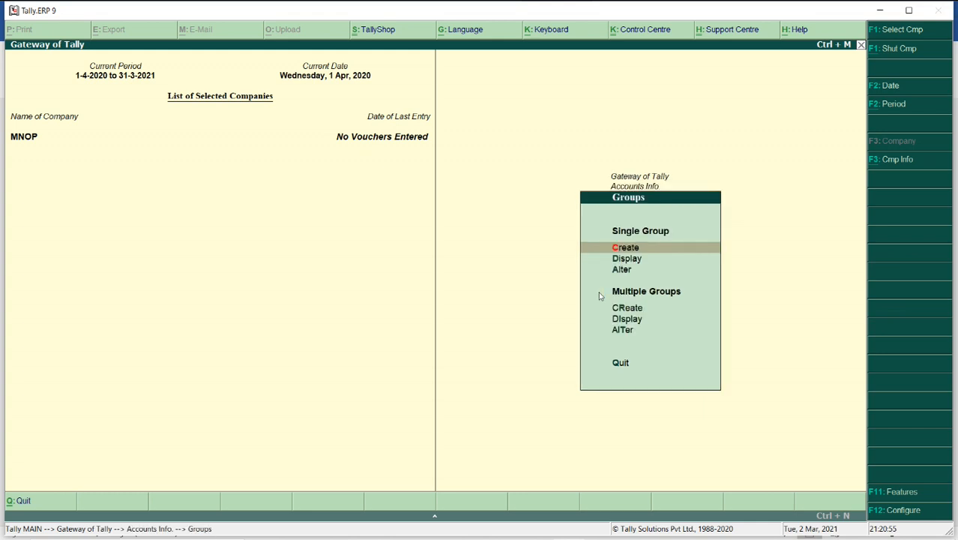
pyautogui.press('Return')
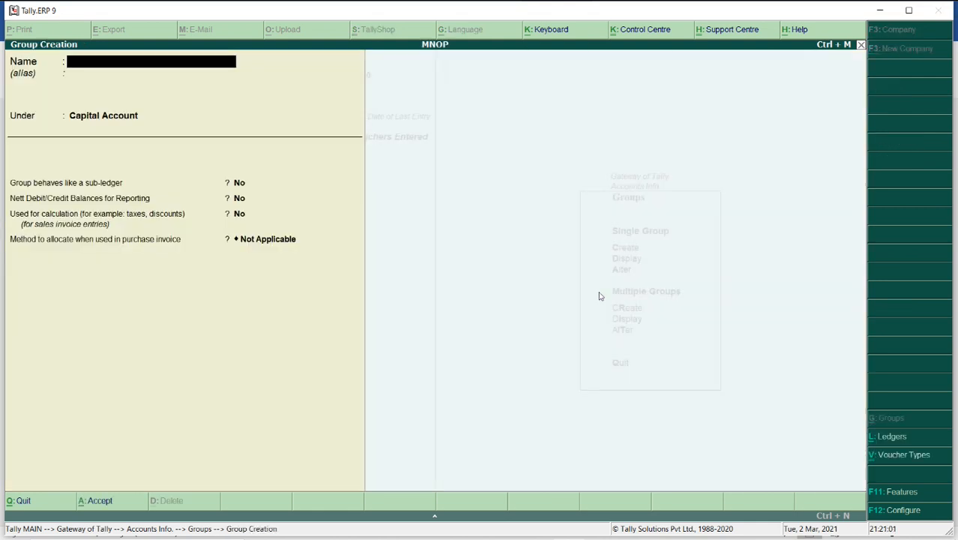
pyautogui.hotkey('alt', 'Tab')
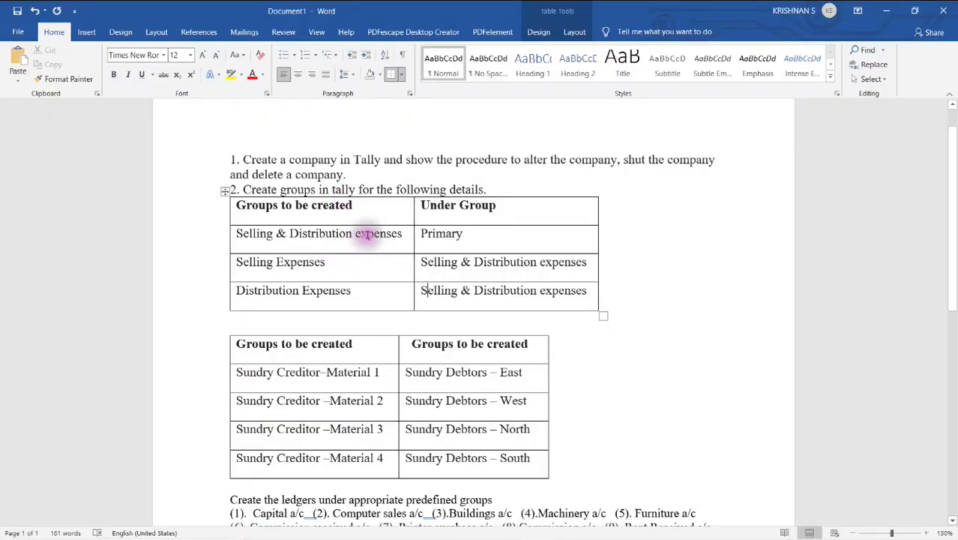
pyautogui.click(474, 235)
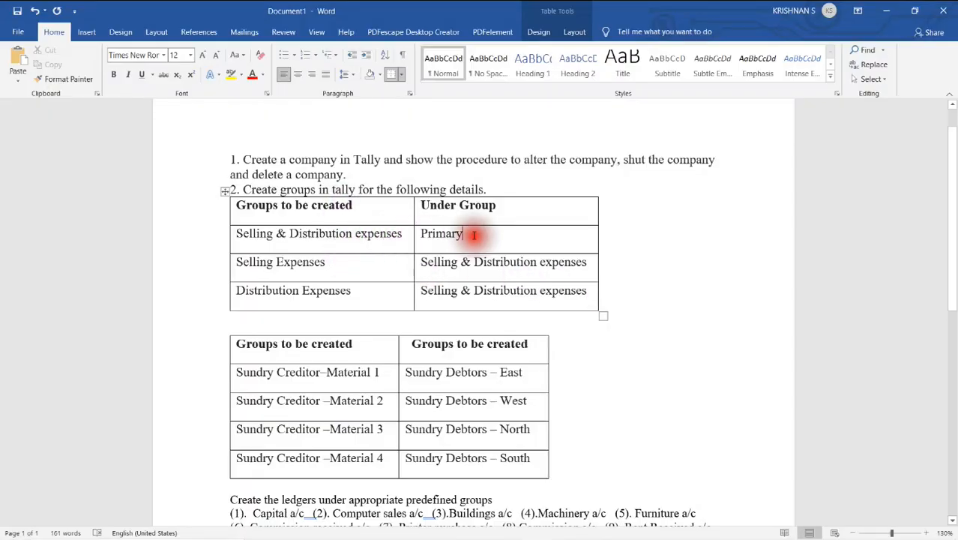
pyautogui.hotkey('alt', 'Tab')
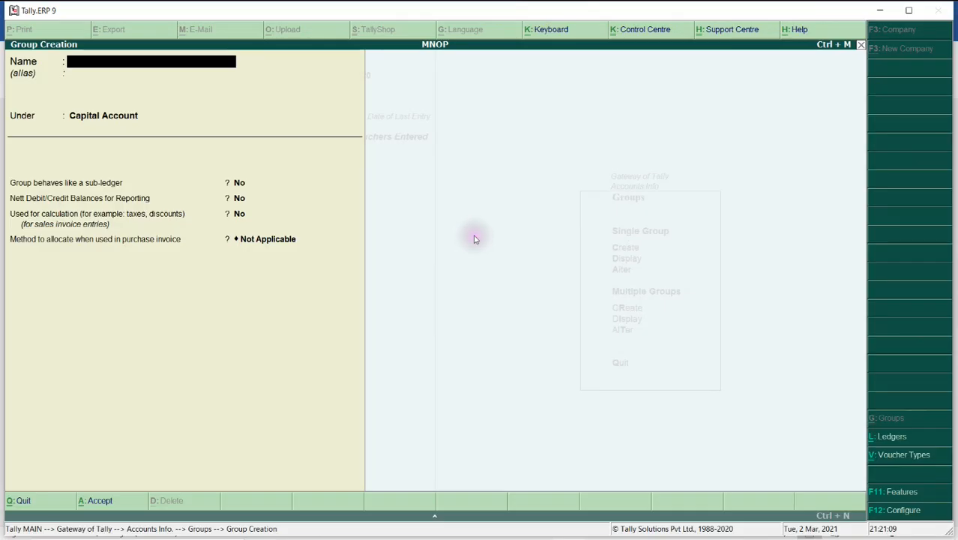
# Step: Name the new group SELLING AND DISTRIBUTION EXP and place it under Primary
pyautogui.write('SELLI')
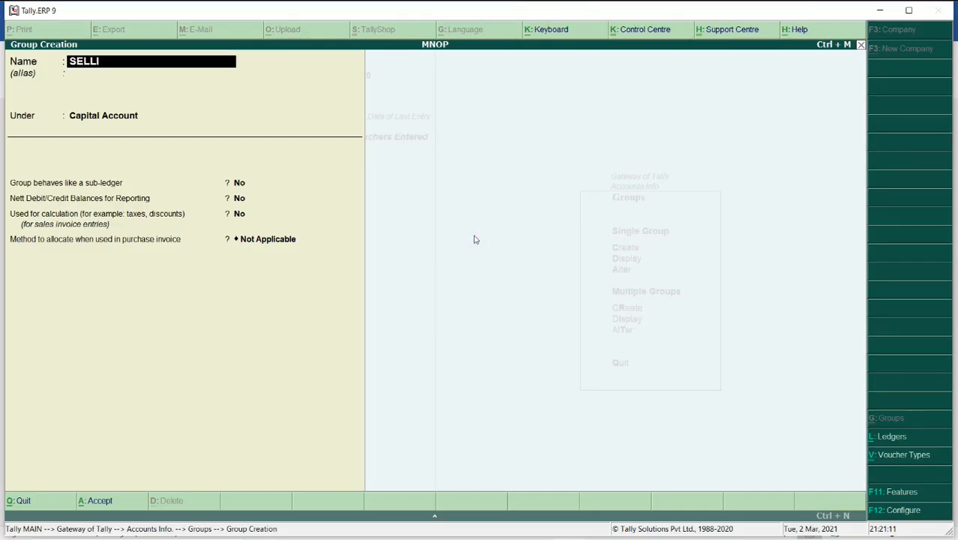
pyautogui.write('NG AND DISTRIBU')
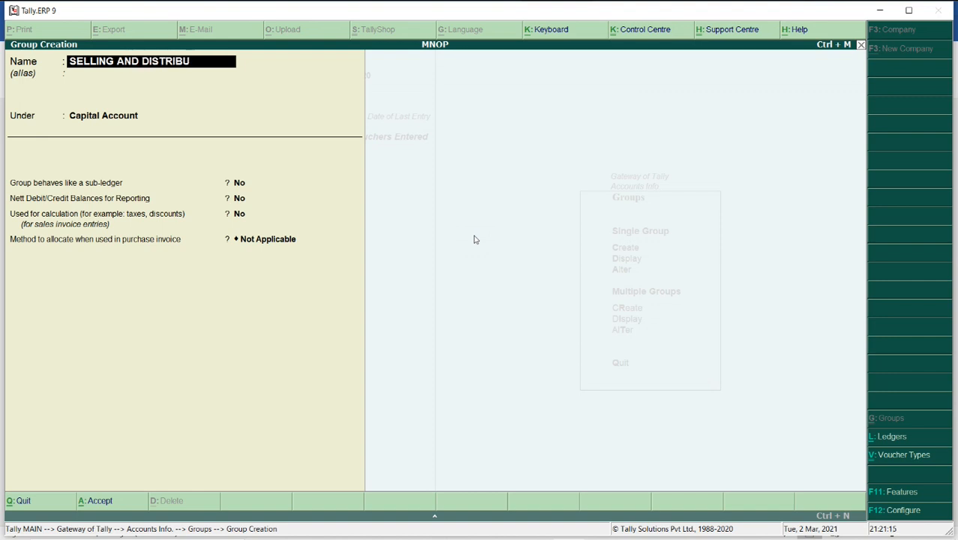
pyautogui.write('TION EXP')
pyautogui.press('Return')
pyautogui.press('Return')
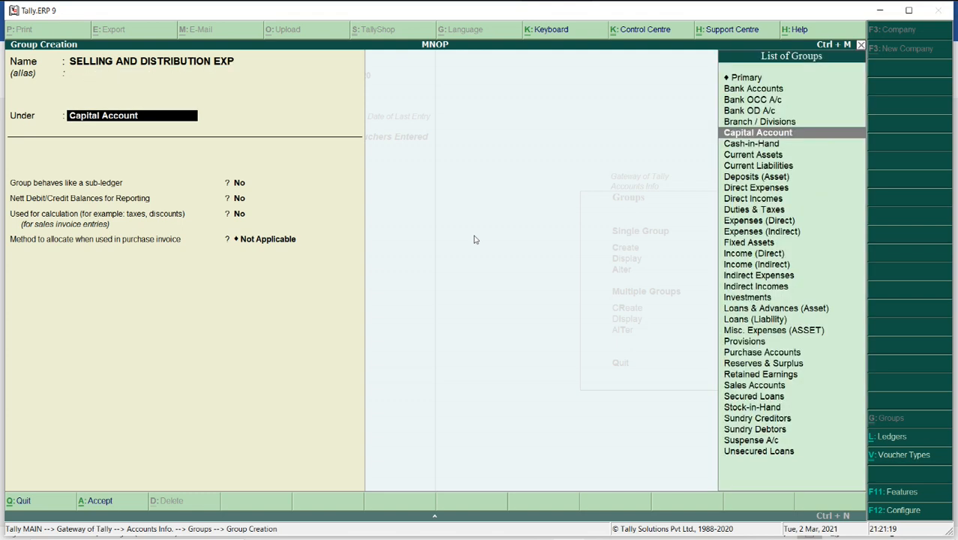
pyautogui.write('PR')
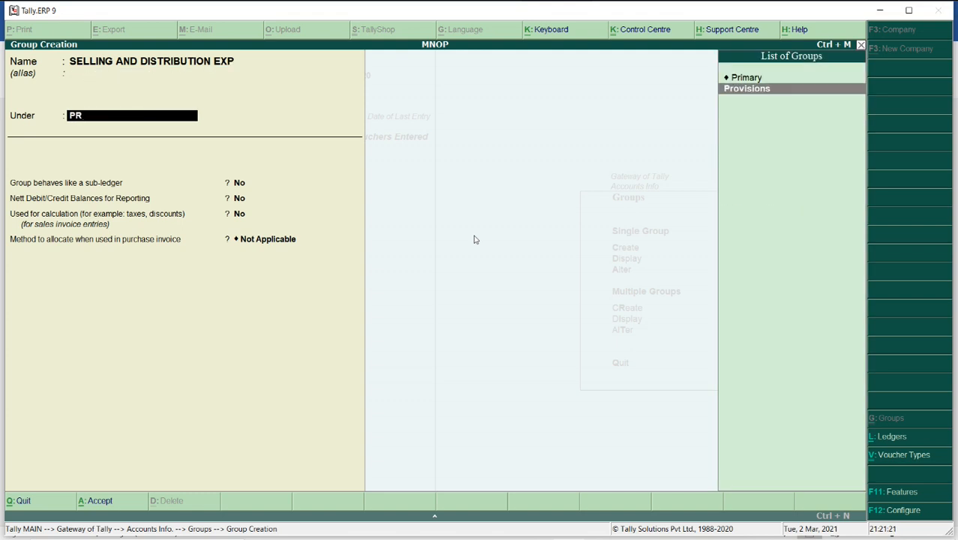
pyautogui.press('Up')
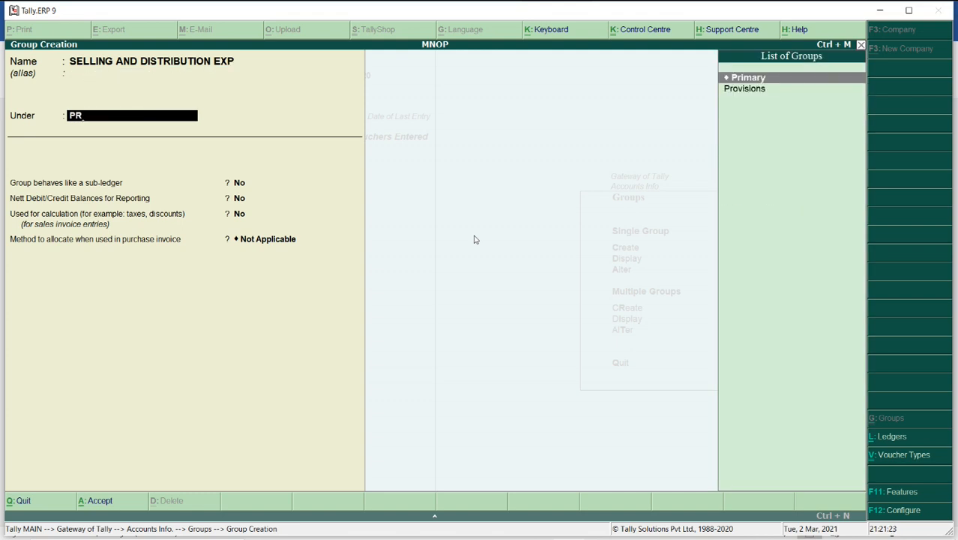
pyautogui.press('Return')
pyautogui.press('Return')
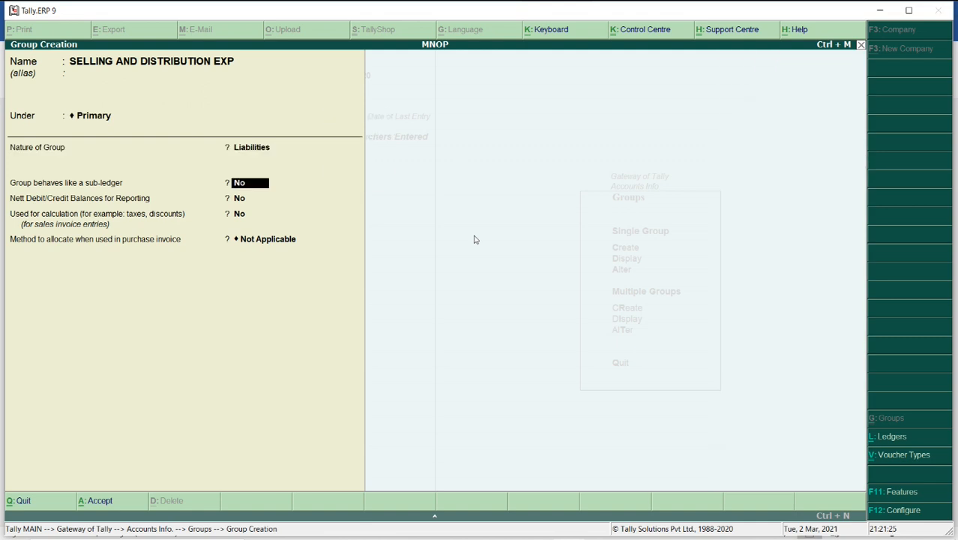
# Step: Set the nature of the group to Expenses, keep the remaining options at their defaults, and save the group
pyautogui.press('BackSpace')
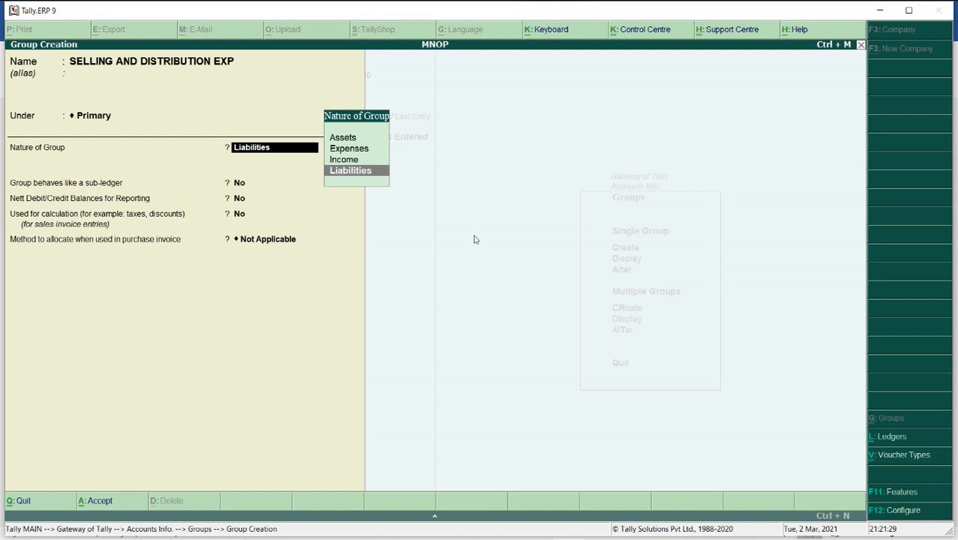
pyautogui.press('Up')
pyautogui.press('Up')
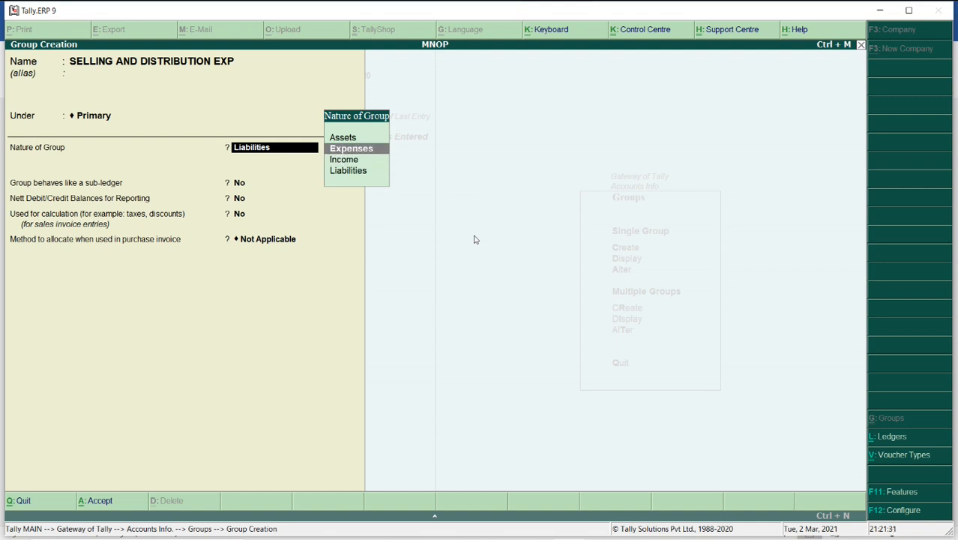
pyautogui.press('Return')
pyautogui.press('Return')
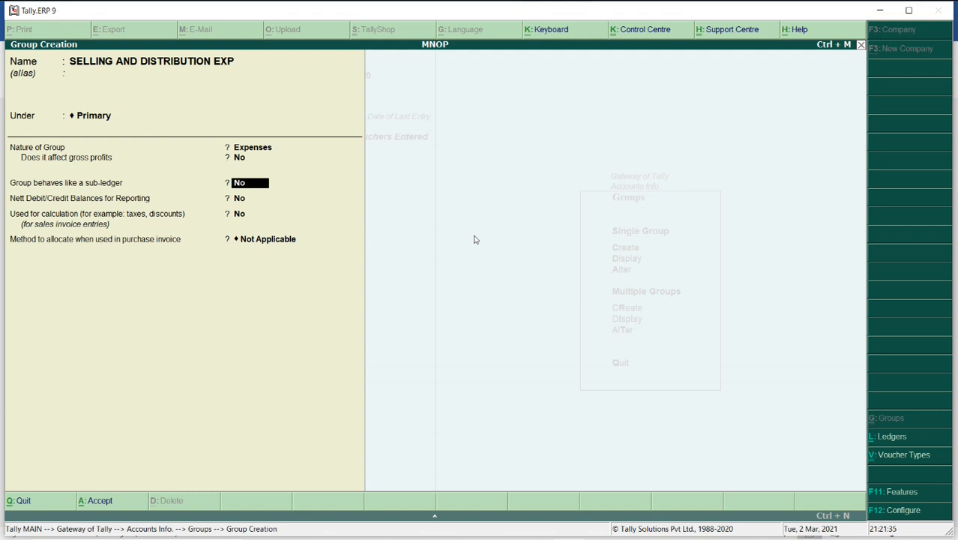
pyautogui.press('Return')
pyautogui.press('Return')
pyautogui.press('Return')
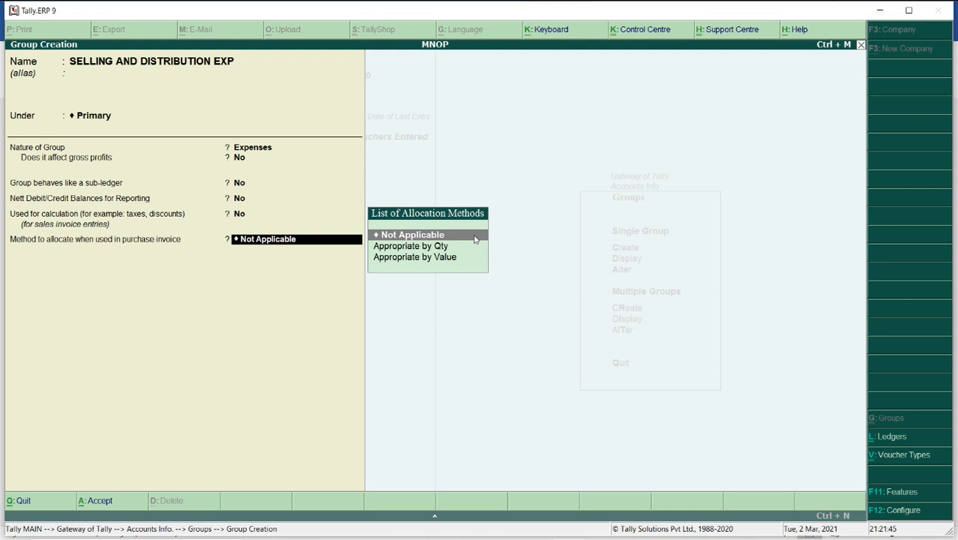
pyautogui.click(474, 239)
pyautogui.press('y')
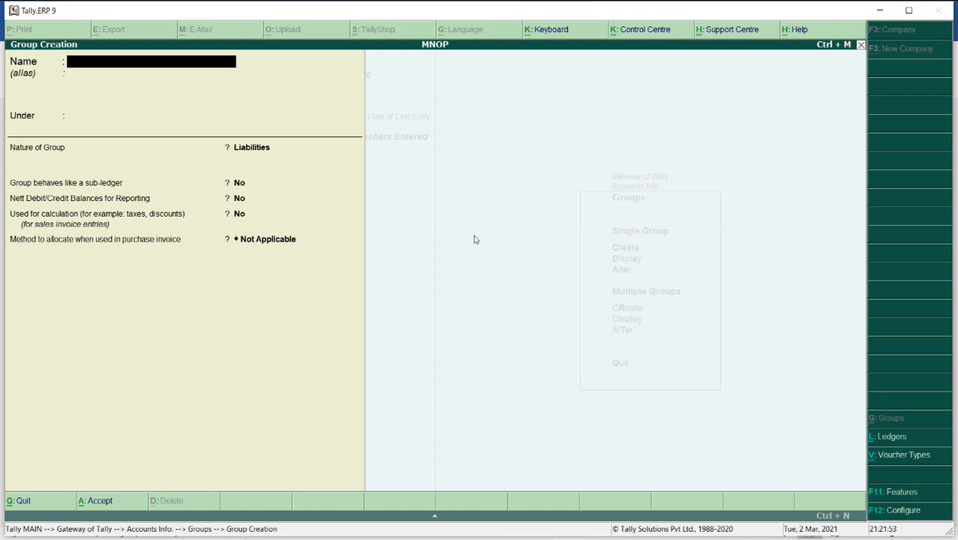
# Step: Check the Selling Expenses row and its parent group in the Word worksheet, and return to Tally's group creation form
pyautogui.hotkey('alt', 'Tab')
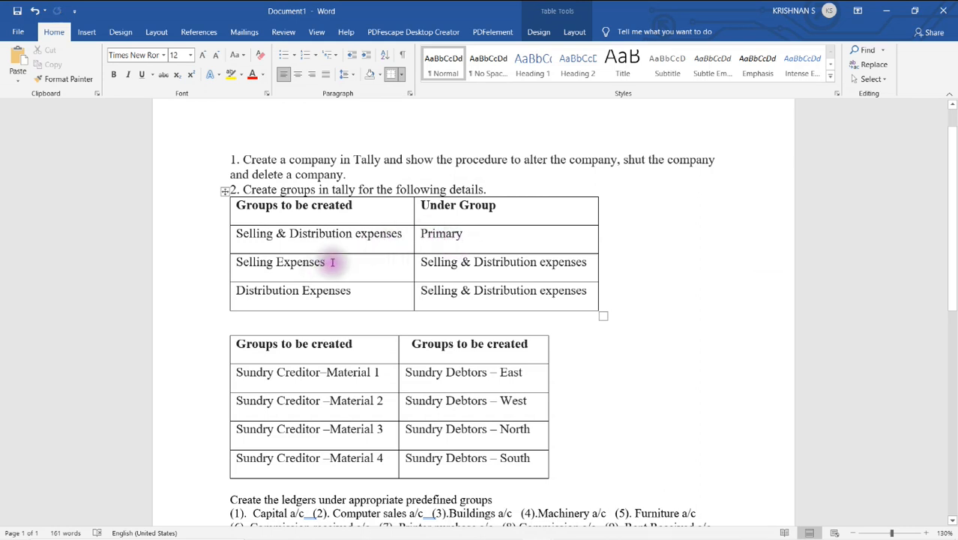
pyautogui.moveTo(420, 264); pyautogui.dragTo(573, 259)
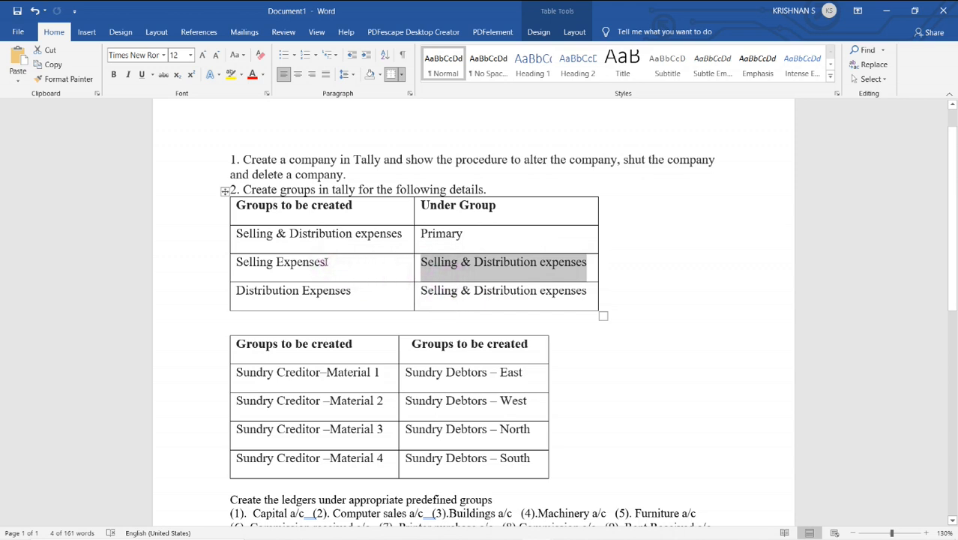
pyautogui.hotkey('alt', 'Tab')
pyautogui.click(355, 302)
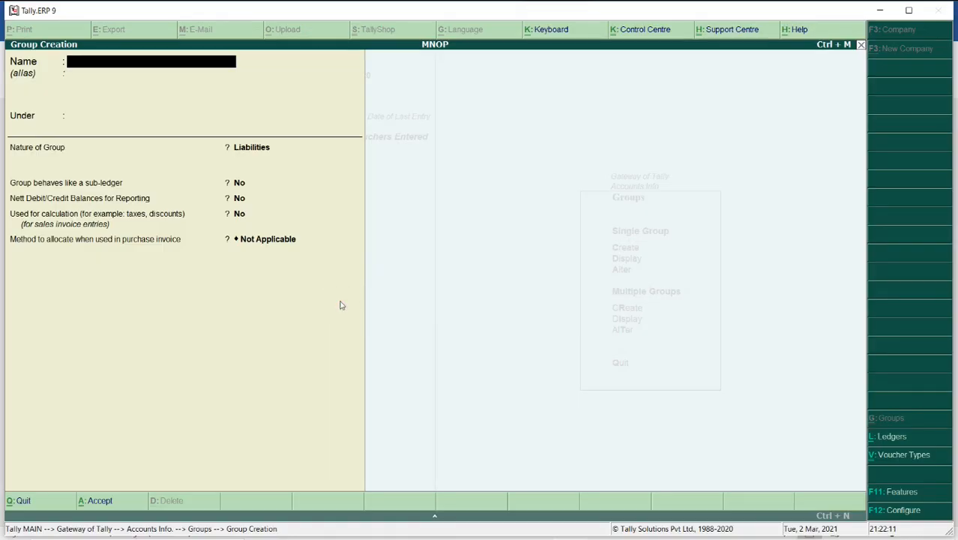
# Step: Create the group SELLING EXPENSES under SELLING AND DISTRIBUTION EXP, keep the remaining options at their defaults, and save it
pyautogui.write('SELLING EXPENSES')
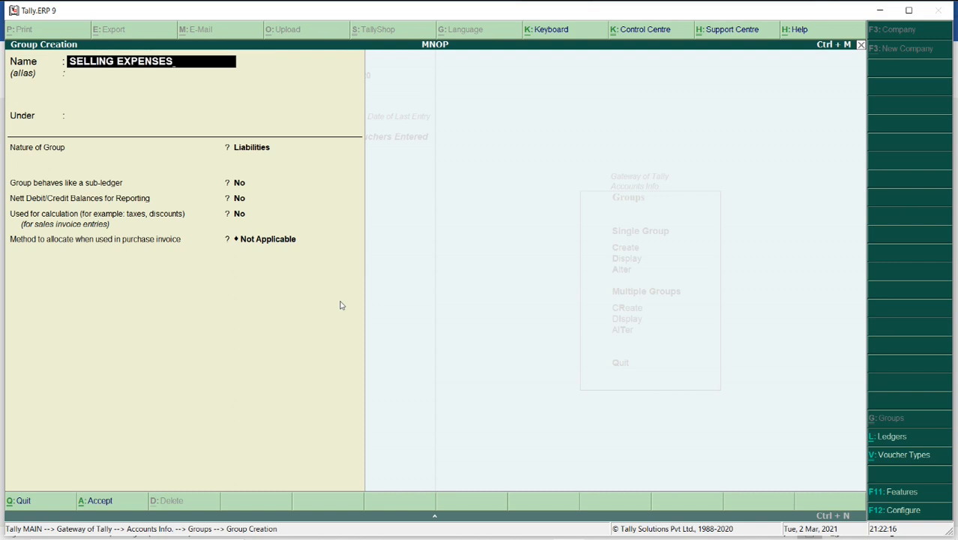
pyautogui.press('Return')
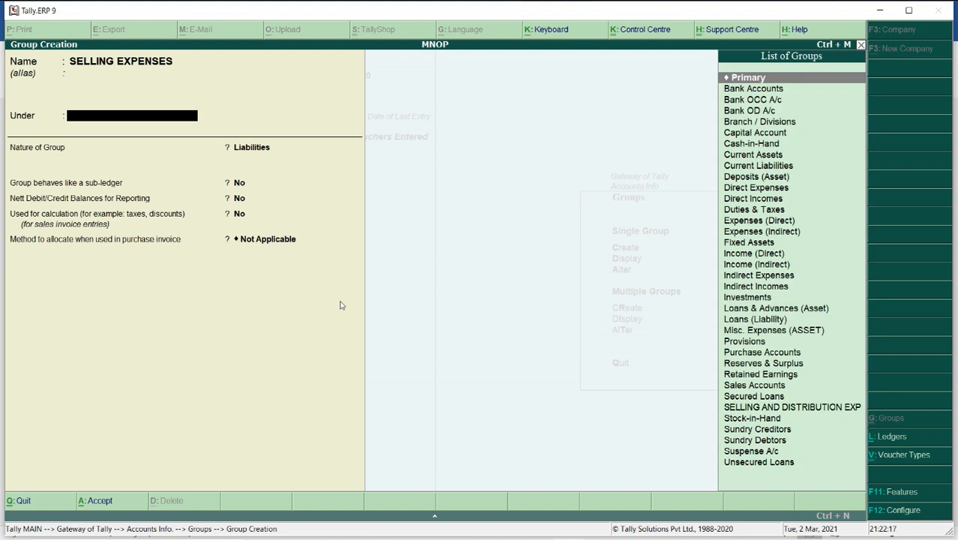
pyautogui.write('SE')
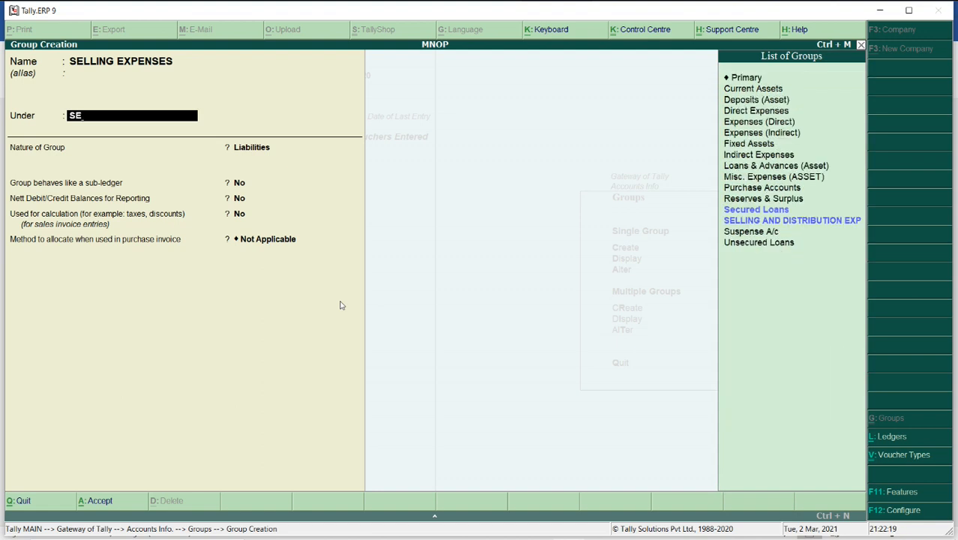
pyautogui.press('Down')
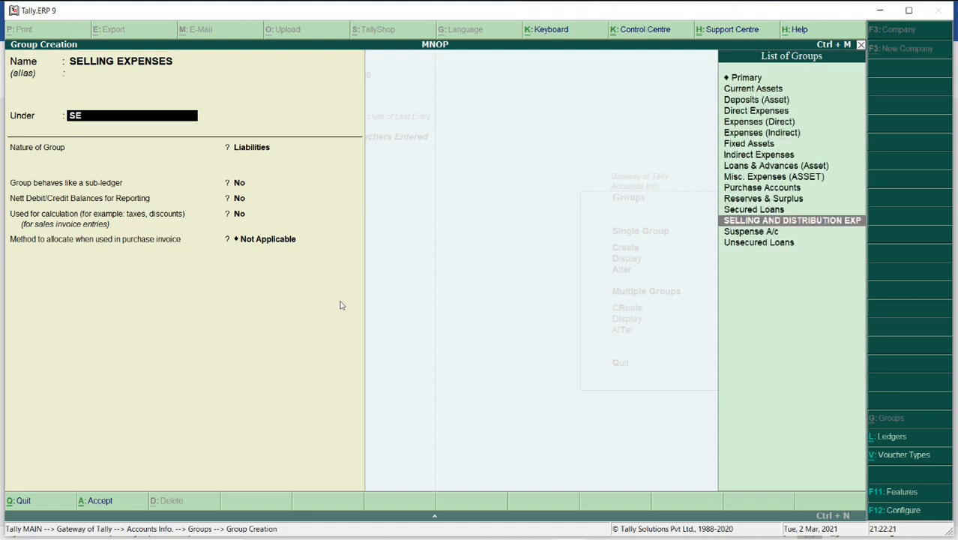
pyautogui.press('Return')
pyautogui.press('Return')
pyautogui.press('Return')
pyautogui.press('Return')
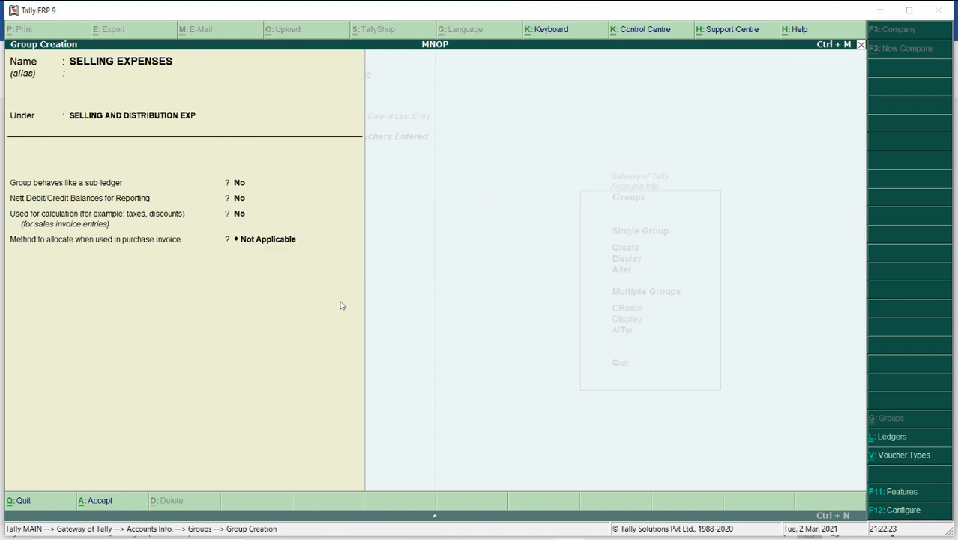
pyautogui.press('Return')
# Step: Create the group DISTRIBUTION EXPENSES under SELLING AND DISTRIBUTION EXP with default options, save it, and leave group creation
pyautogui.write('D')
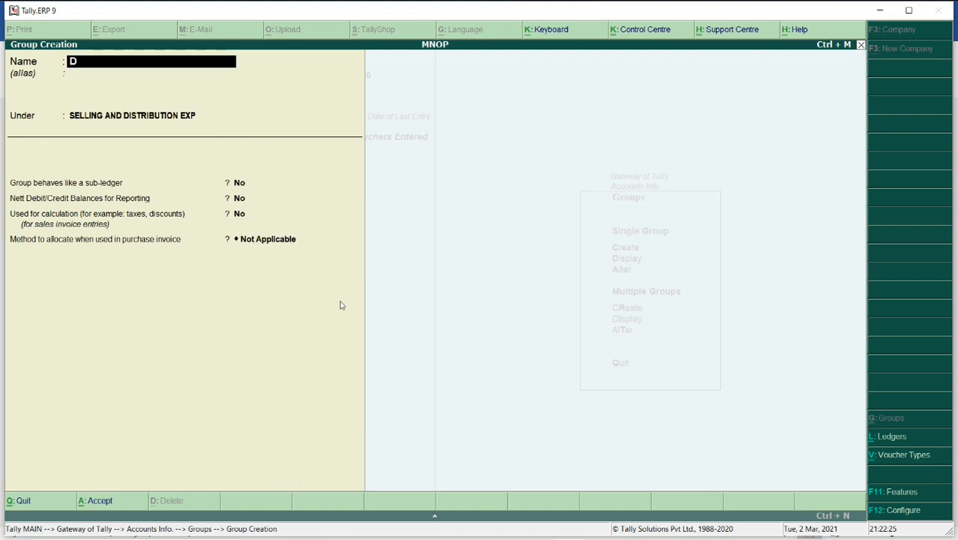
pyautogui.write('ISTRIBUTION')
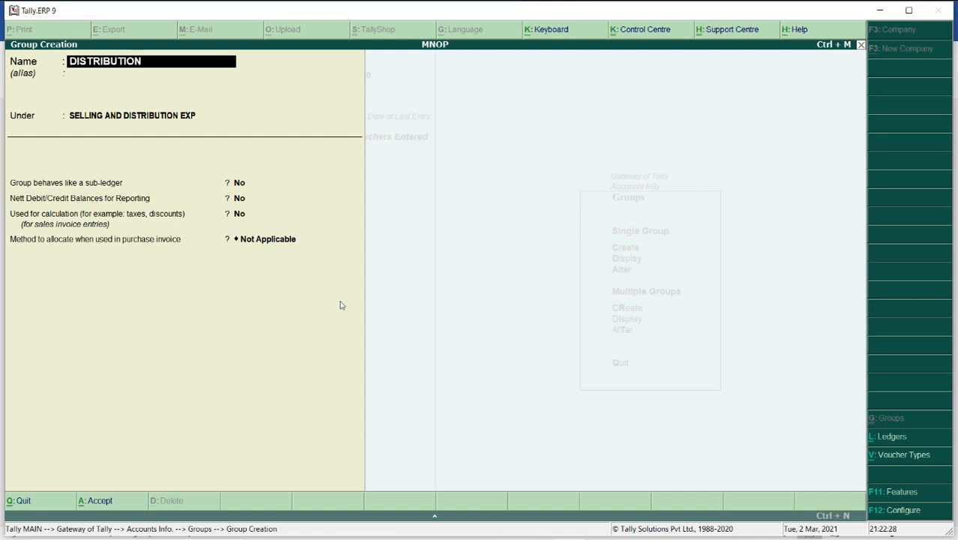
pyautogui.write(' EXPENSES')
pyautogui.press('Return')
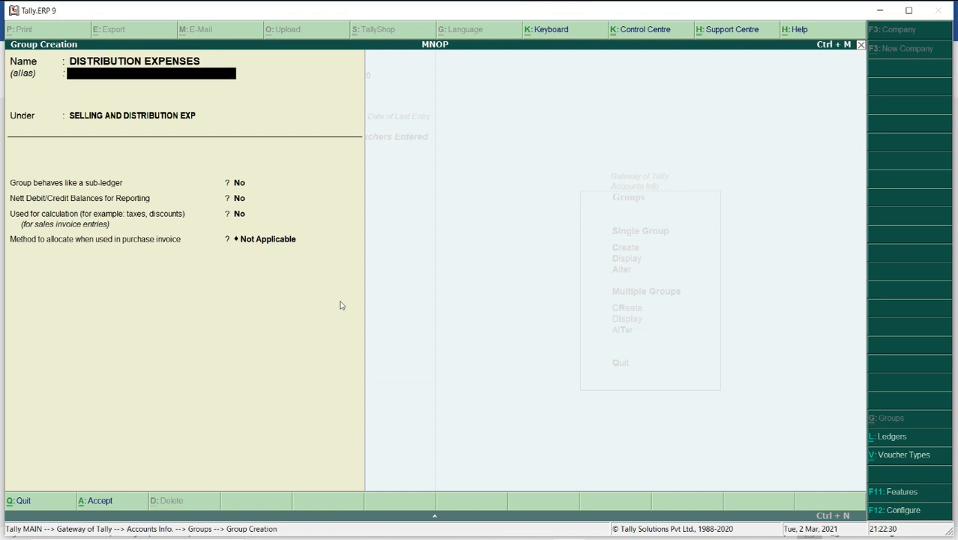
pyautogui.press('Return')
pyautogui.press('Return')
pyautogui.press('Return')
pyautogui.press('Return')
pyautogui.press('Return')
pyautogui.press('Return')
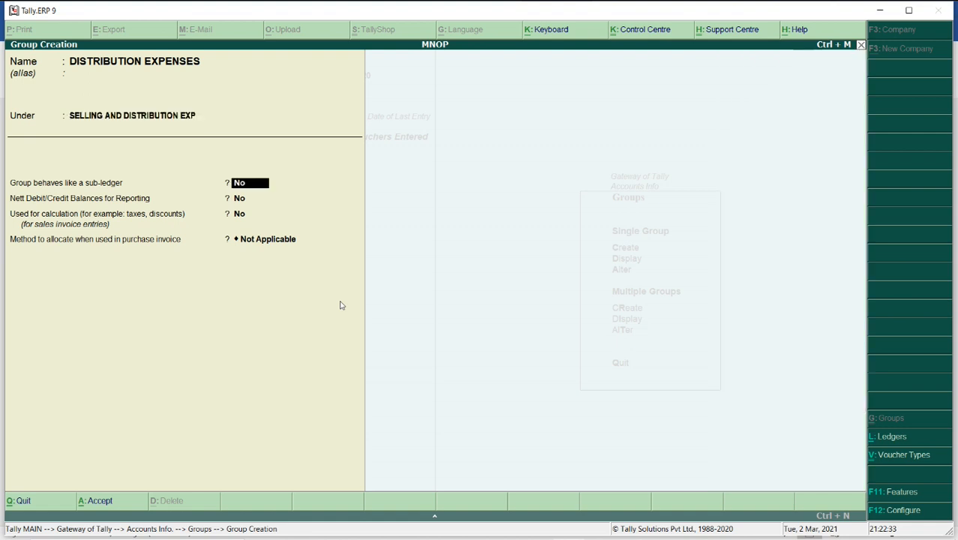
pyautogui.press('Return')
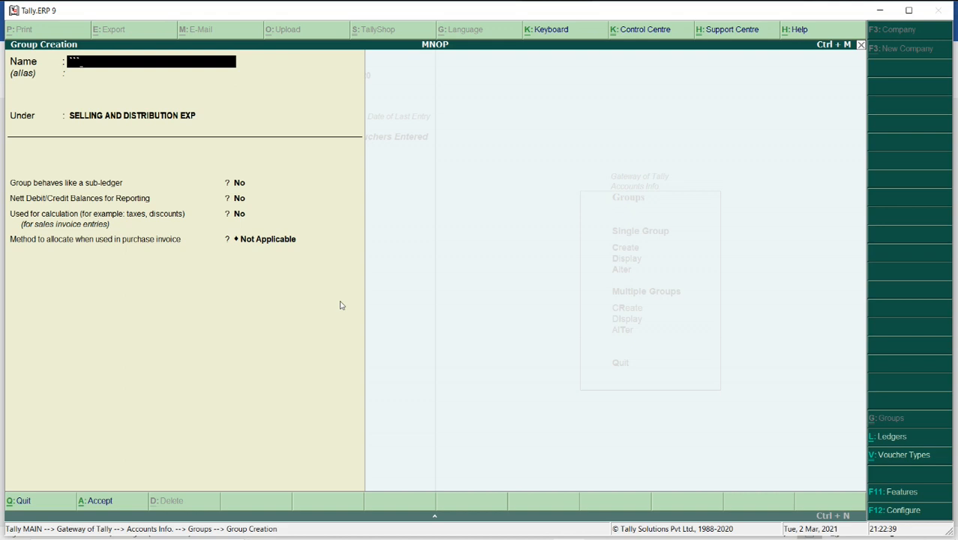
pyautogui.press('Escape')
pyautogui.press('Escape')
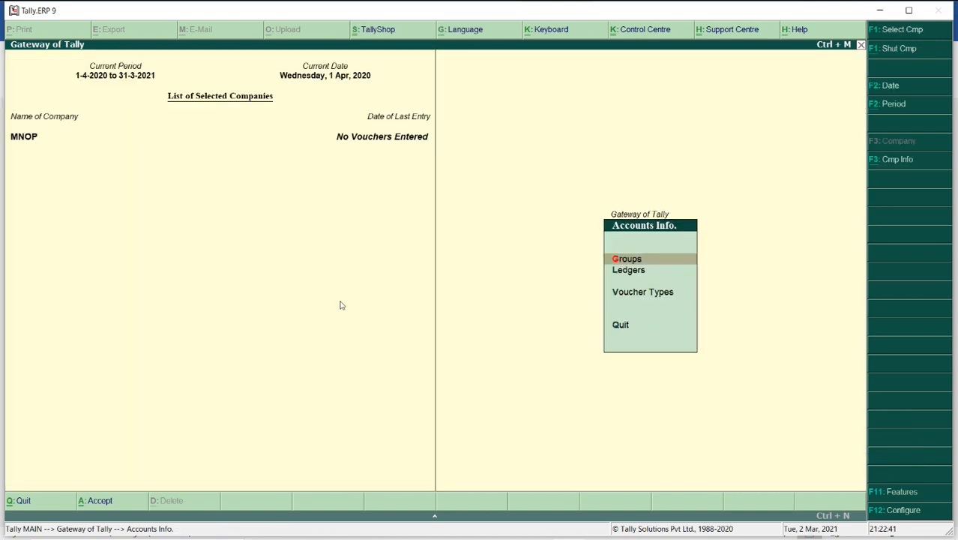
# Step: Open the list of MNOP's existing groups for display and locate SELLING AND DISTRIBUTION EXP and SELLING EXPENSES in it
pyautogui.press('Return')
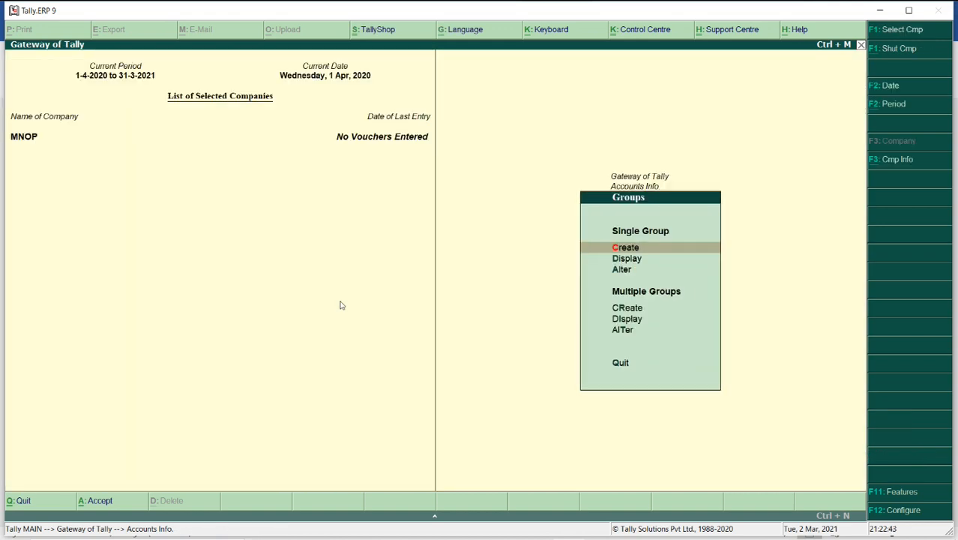
pyautogui.press('Down')
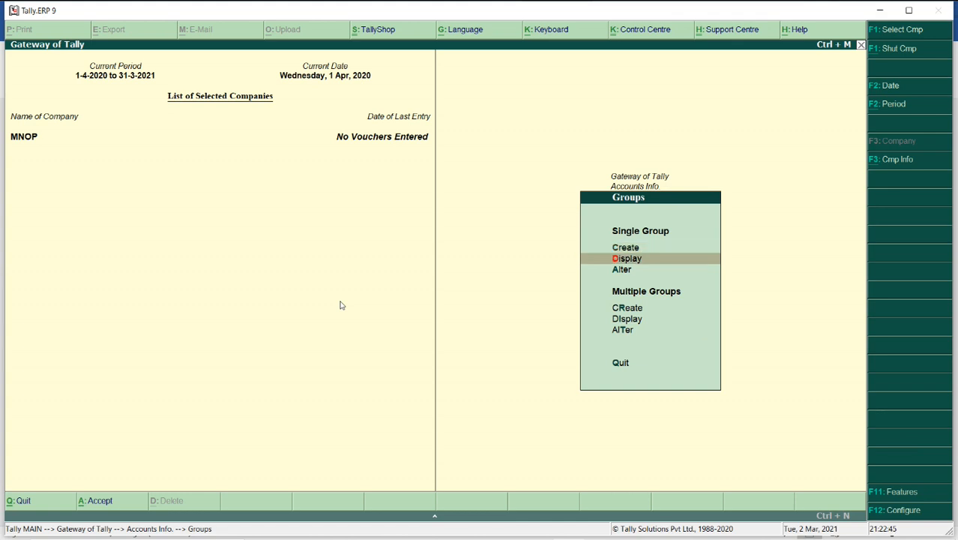
pyautogui.press('Return')
pyautogui.press('Down')
pyautogui.press('Down')
pyautogui.press('Down')
pyautogui.press('Down')
pyautogui.press('Down')
pyautogui.press('Down')
pyautogui.press('Down')
pyautogui.press('Down')
pyautogui.press('Down')
pyautogui.press('Down')
pyautogui.press('Down')
pyautogui.press('Down')
pyautogui.press('Down')
pyautogui.press('Down')
pyautogui.press('Down')
pyautogui.press('Down')
pyautogui.press('Down')
pyautogui.press('Down')
pyautogui.press('Down')
pyautogui.press('Down')
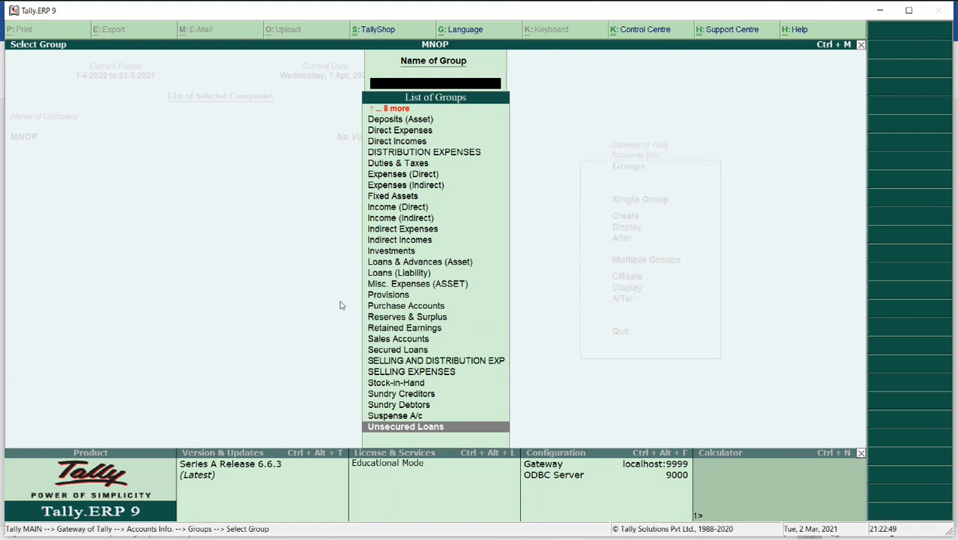
pyautogui.press('Up')
pyautogui.press('Up')
pyautogui.press('Up')
pyautogui.press('Up')
pyautogui.press('Up')
pyautogui.press('Up')
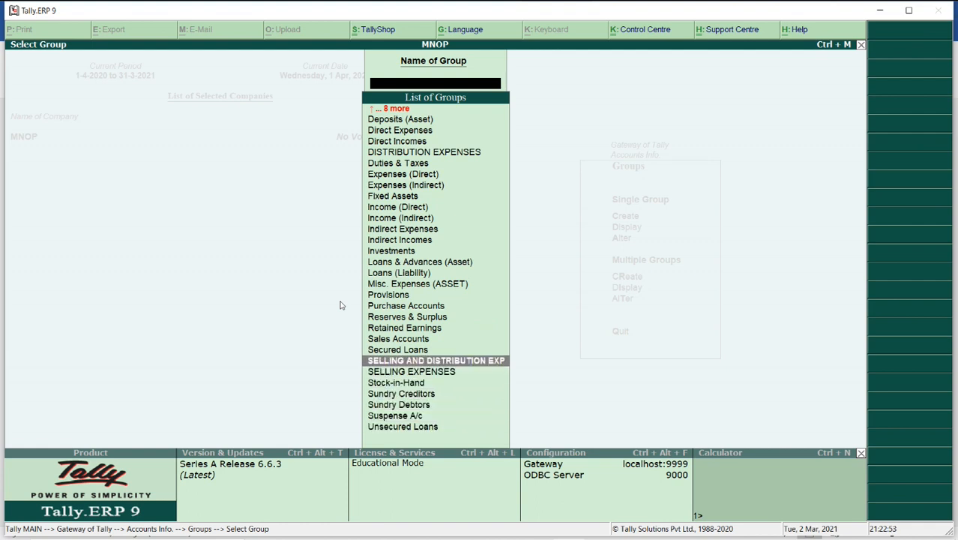
pyautogui.press('Down')
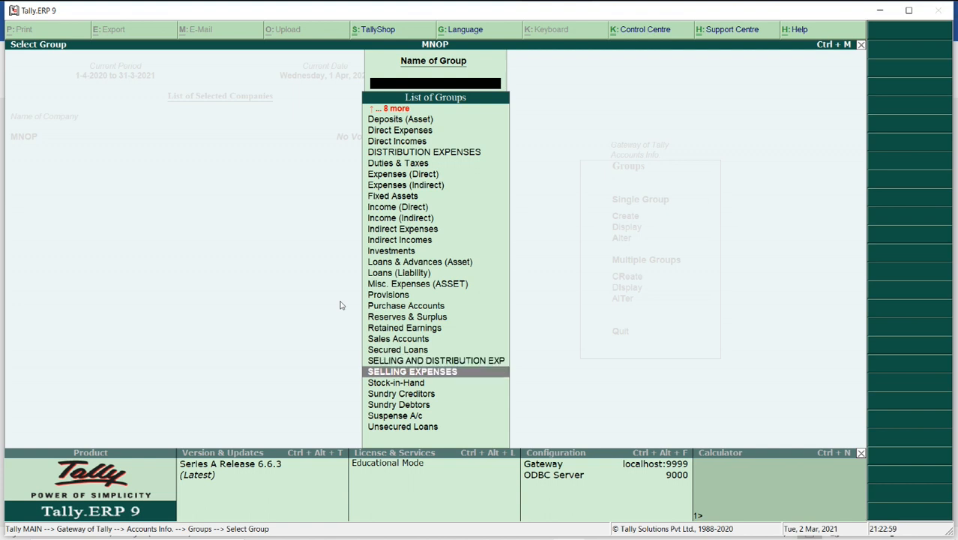
# Step: Look back up through the list of groups for the DISTRIBUTION EXPENSES entry
pyautogui.press('Up')
pyautogui.press('Up')
pyautogui.press('Up')
pyautogui.press('Down')
pyautogui.press('Down')
pyautogui.press('Up')
pyautogui.press('Up')
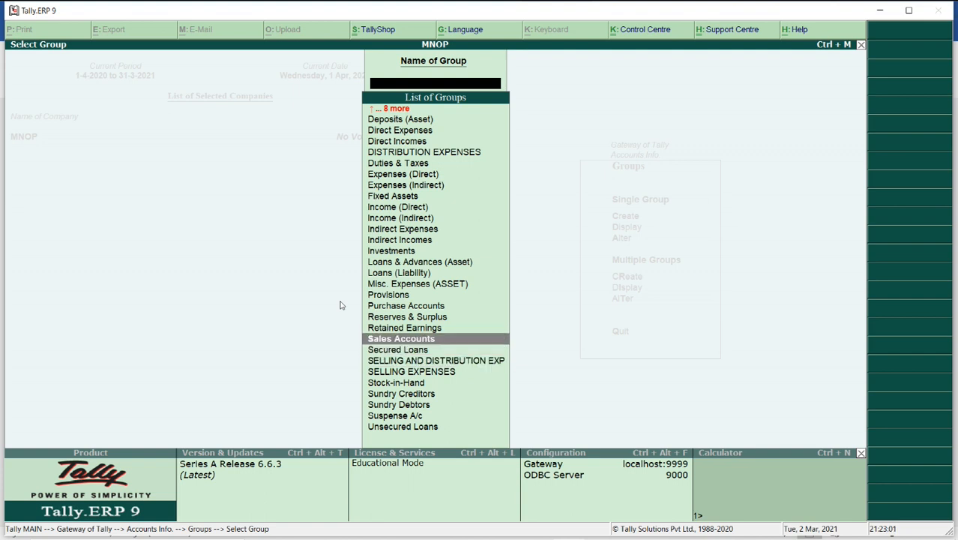
pyautogui.press('Up')
pyautogui.press('Up')
pyautogui.press('Up')
pyautogui.press('Up')
pyautogui.press('Up')
pyautogui.press('Up')
pyautogui.press('Up')
pyautogui.press('Up')
pyautogui.press('Up')
pyautogui.press('Up')
pyautogui.press('Up')
pyautogui.press('Up')
pyautogui.press('Up')
pyautogui.press('Up')
pyautogui.press('Up')
pyautogui.press('Up')
pyautogui.press('Up')
pyautogui.press('Up')
pyautogui.press('Up')
pyautogui.press('Down')
pyautogui.press('Down')
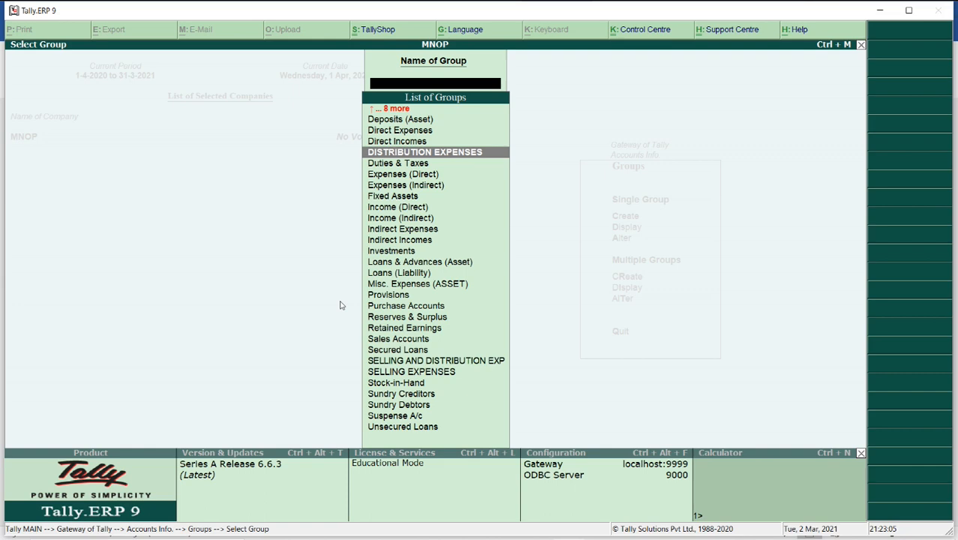
# Step: Switch to the Word worksheet, review its second table of groups for creditors and debtors, and return to Tally
pyautogui.hotkey('alt', 'Tab')
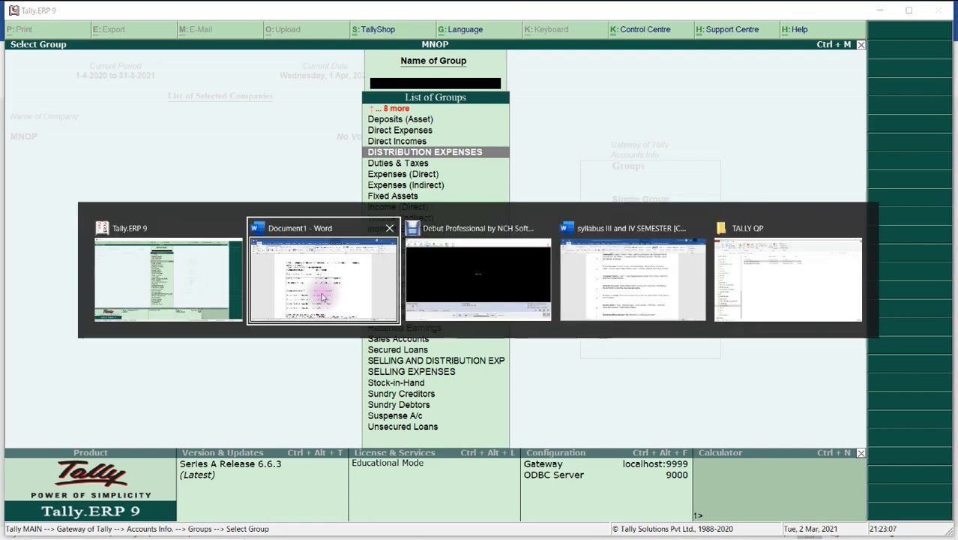
pyautogui.scroll(-4, 334, 324)
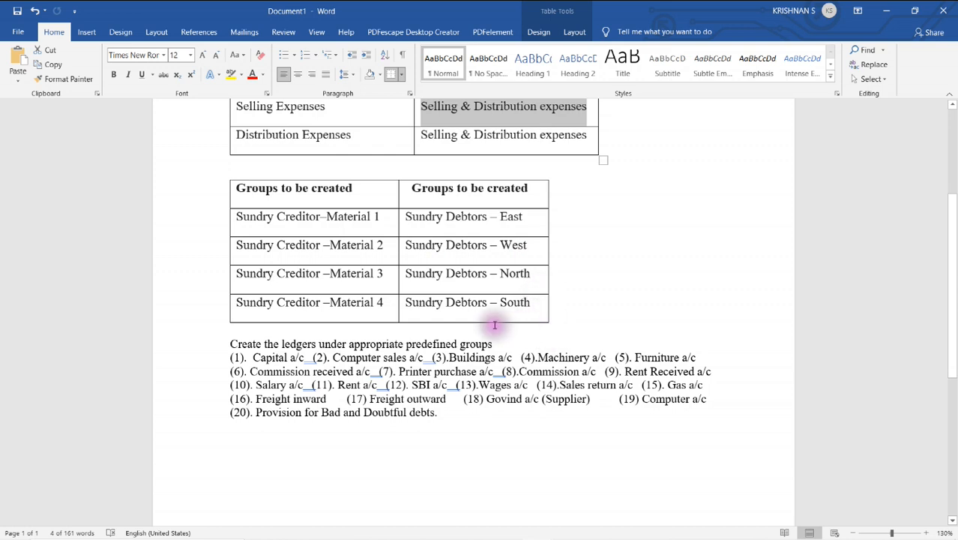
pyautogui.hotkey('alt', 'Tab')
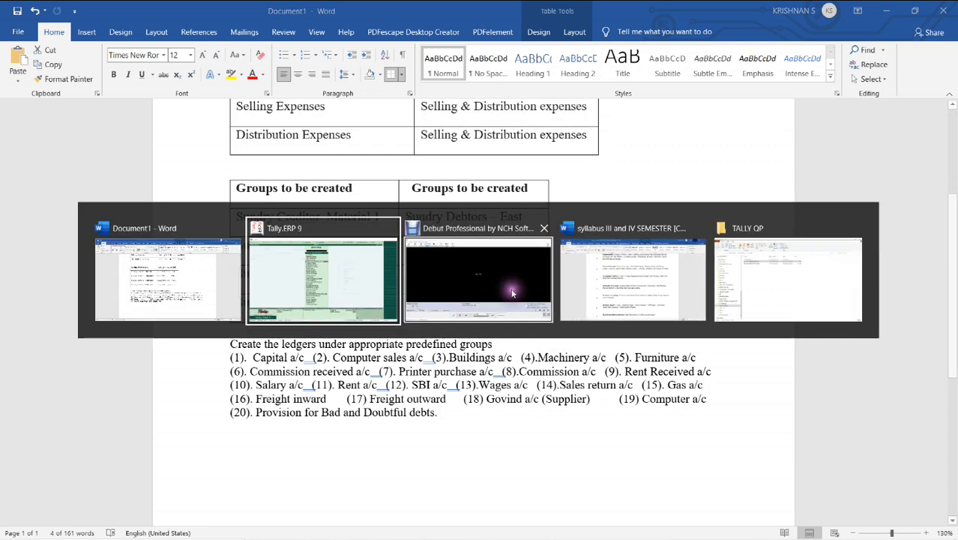
# Step: Close the list of groups and open the multiple group creation form for MNOP
pyautogui.press('Escape')
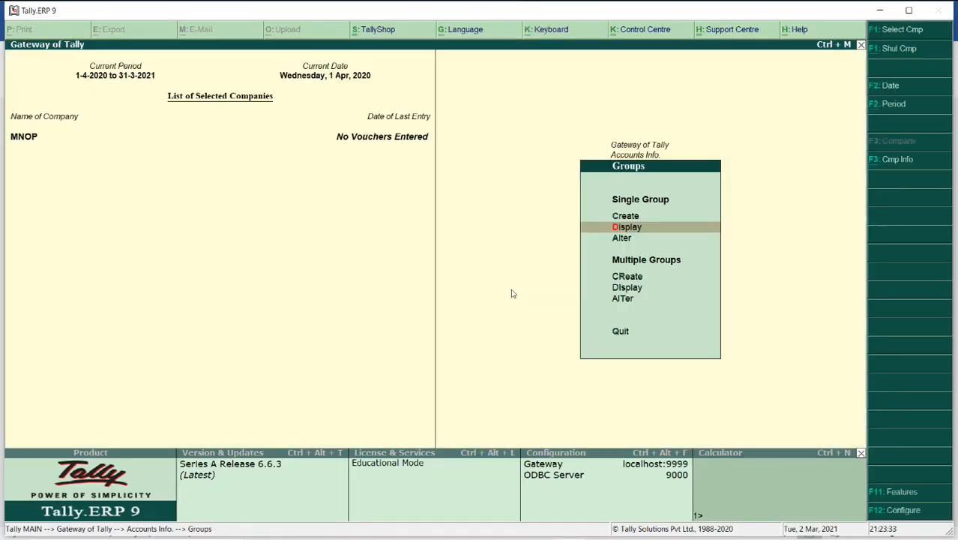
pyautogui.press('Up')
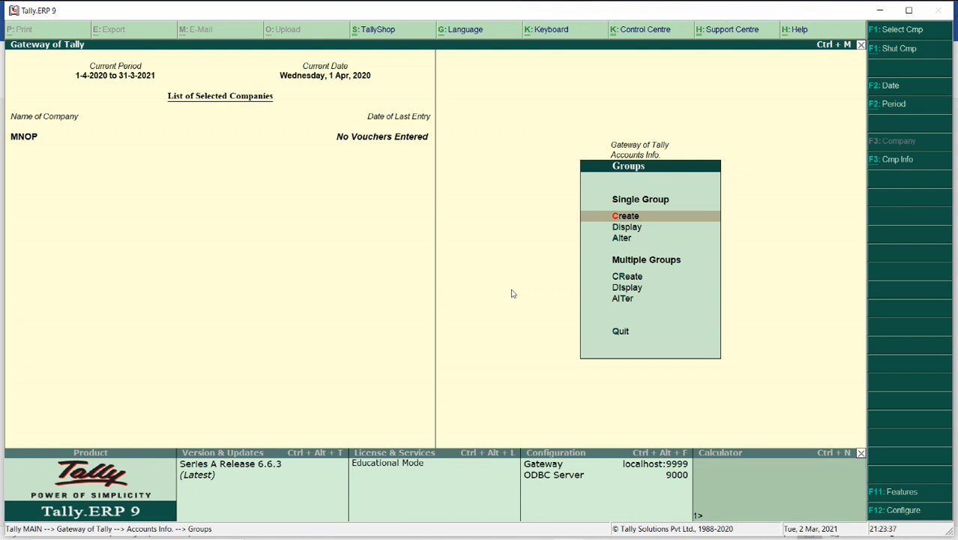
pyautogui.press('Down')
pyautogui.press('Down')
pyautogui.press('Down')
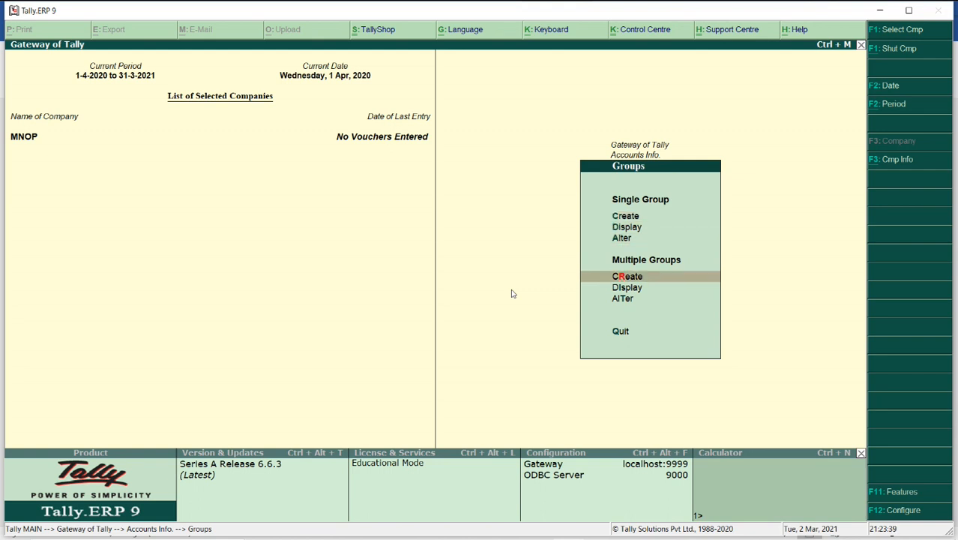
pyautogui.press('Return')
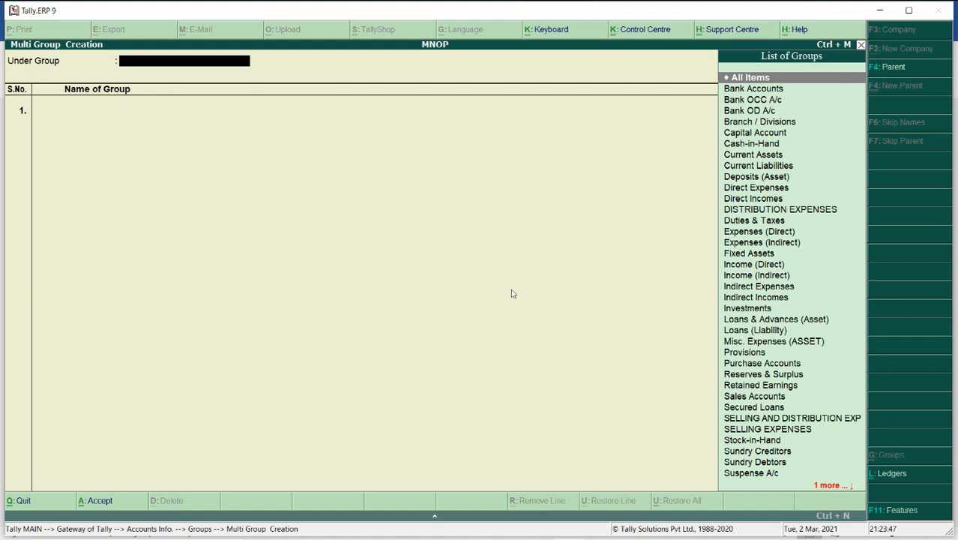
# Step: Check the names of the Sundry Creditor material groups in the Word worksheet, and return to Tally's multiple group form
pyautogui.hotkey('alt', 'Tab')
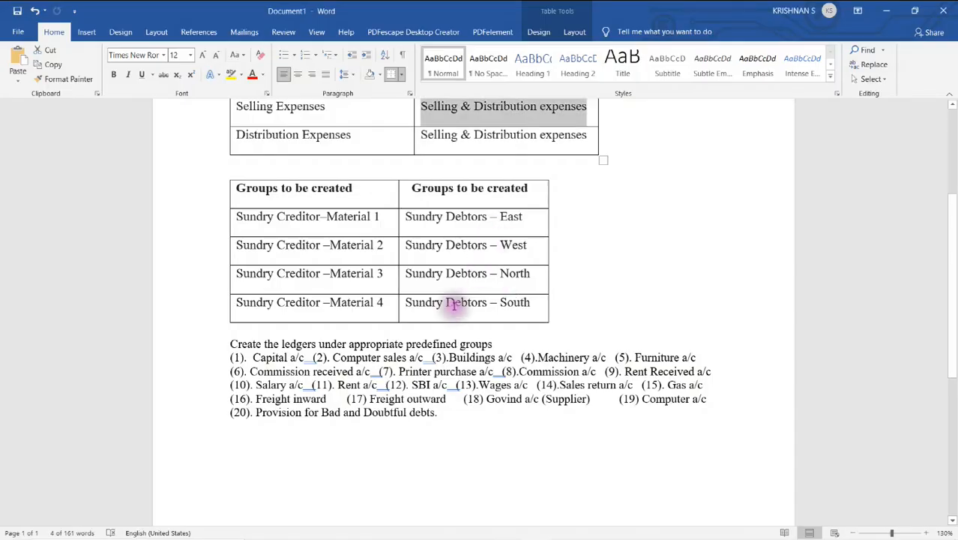
pyautogui.scroll(2, 375, 296)
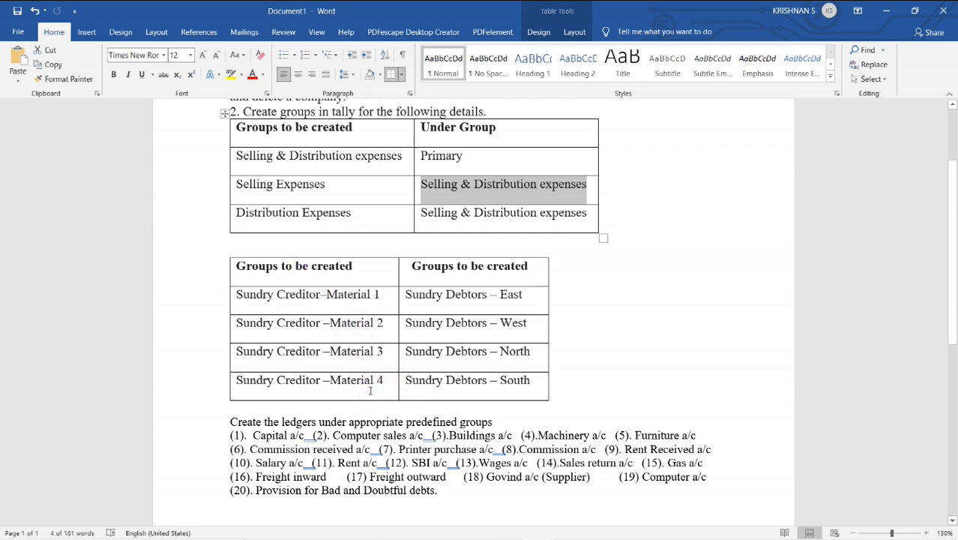
pyautogui.hotkey('alt', 'Tab')
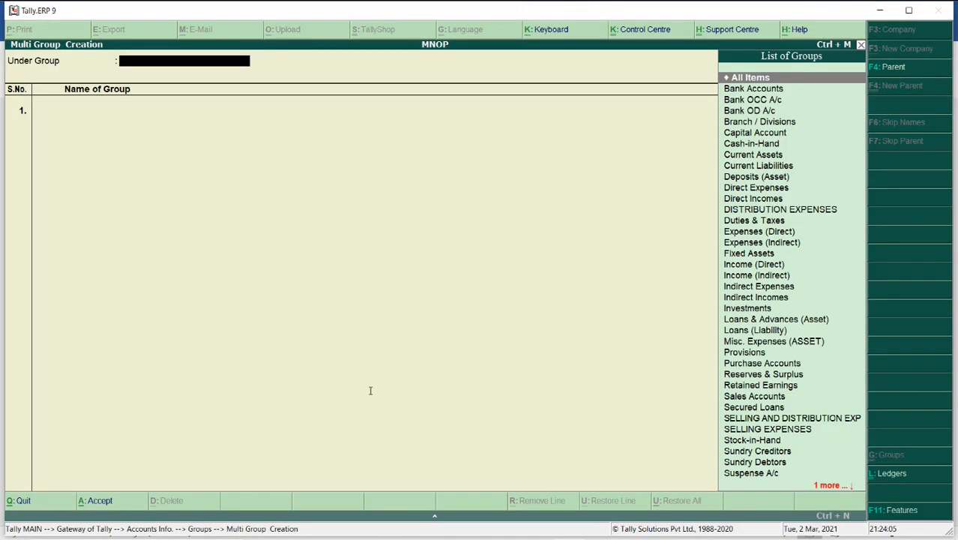
# Step: Set the parent group to Sundry Creditors and enter SUNDRY CREDITORS - MATERIAL 1 as the first group
pyautogui.write('SUND')
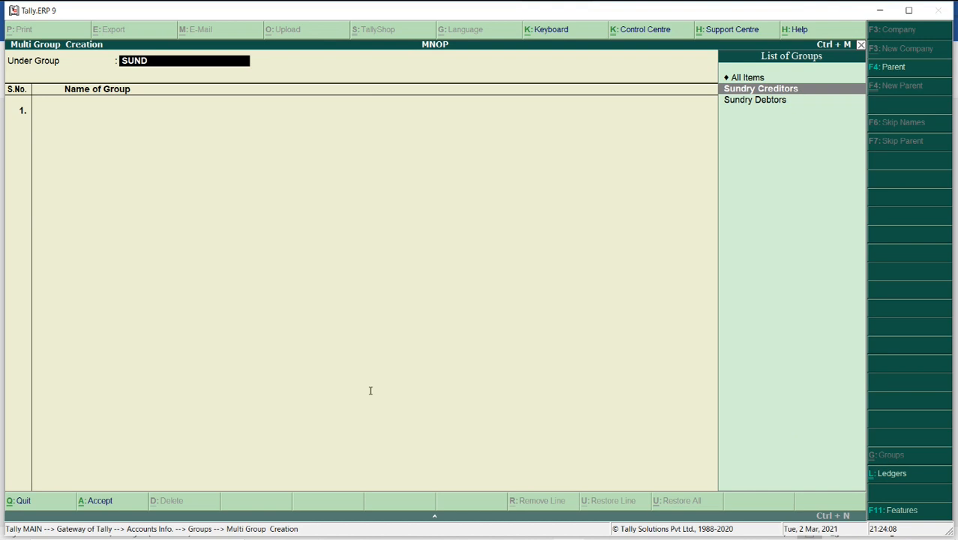
pyautogui.press('Return')
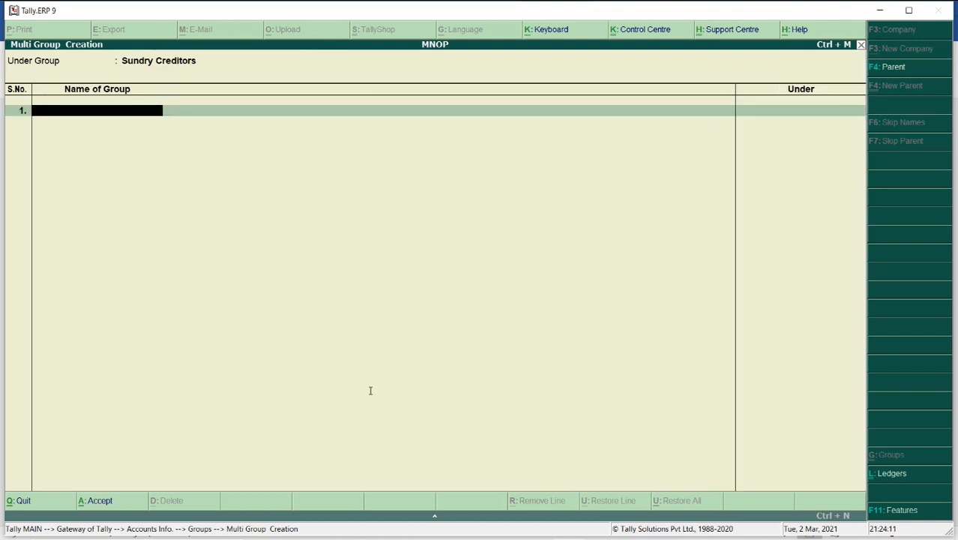
pyautogui.write('SUNDRY CREDITORS')
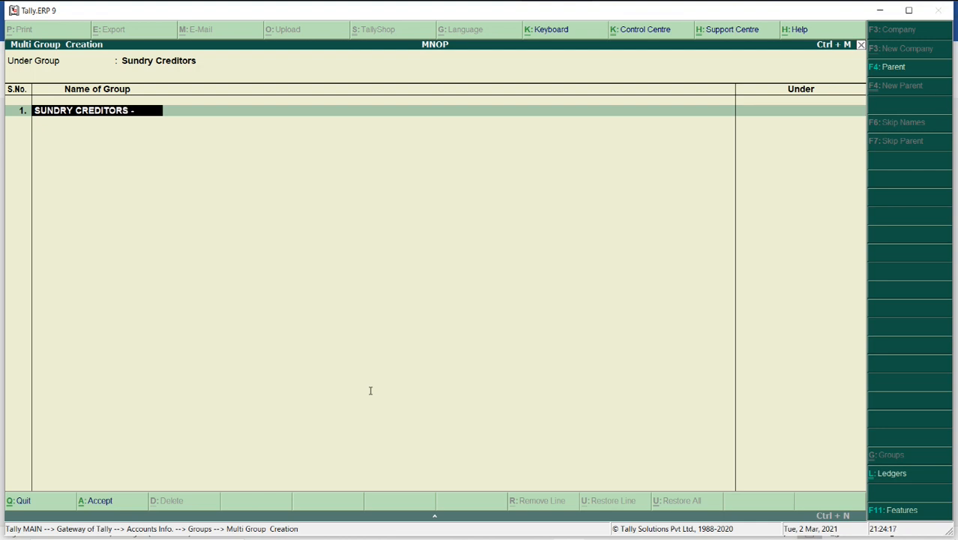
pyautogui.write(' - MATERI')
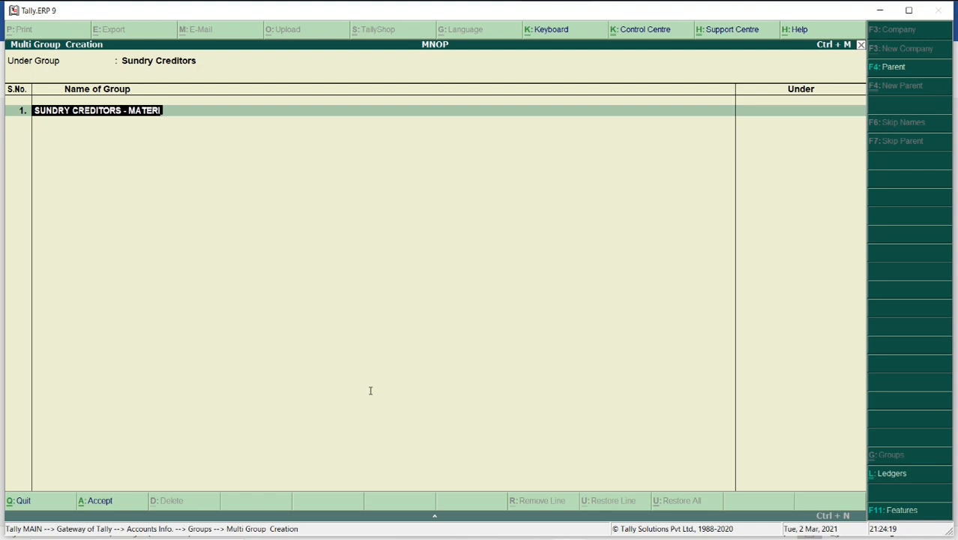
pyautogui.write('AL 1')
pyautogui.press('Return')
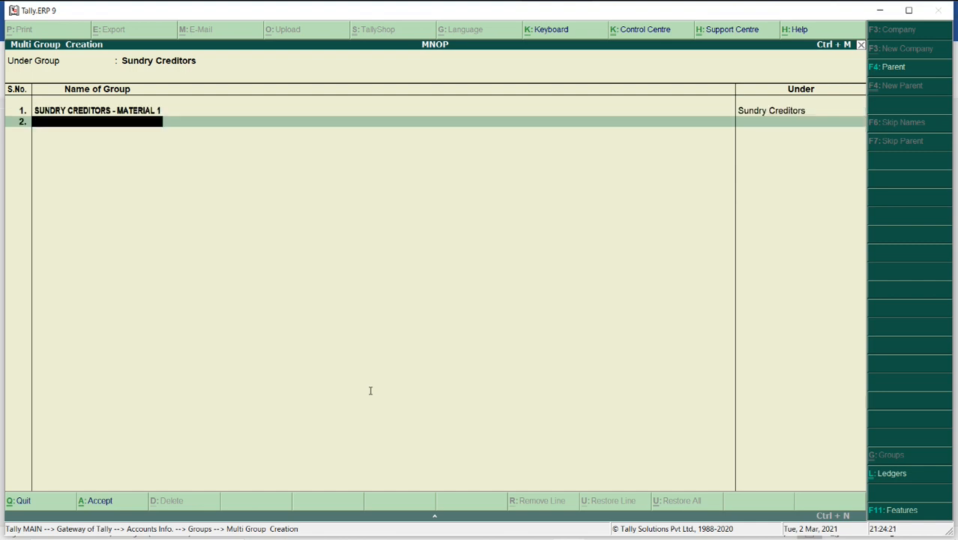
# Step: Add SUNDRY CREDITORS MATERIAL 2 as the second group under Sundry Creditors and save the multiple group entry
pyautogui.write('SUNDRY CRED')
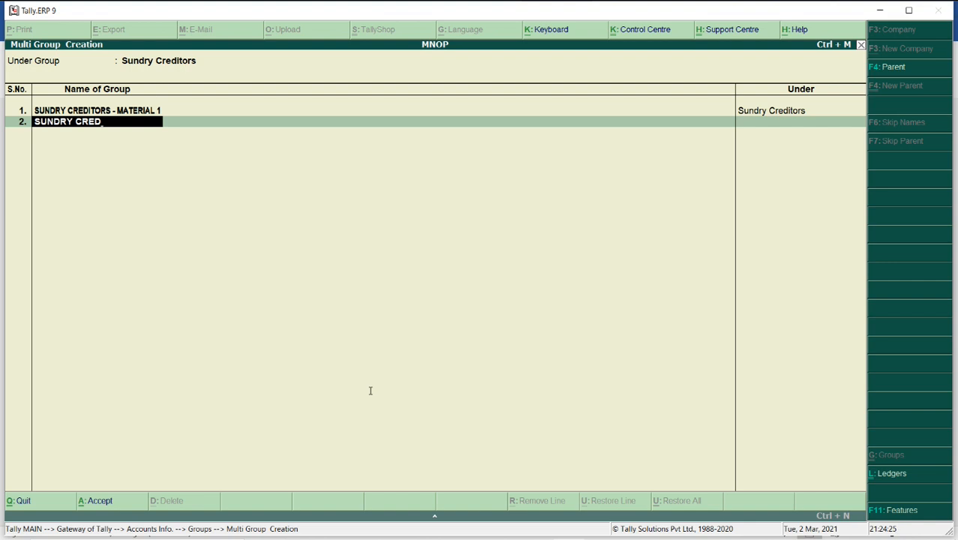
pyautogui.write('ITORS MATERIAL')
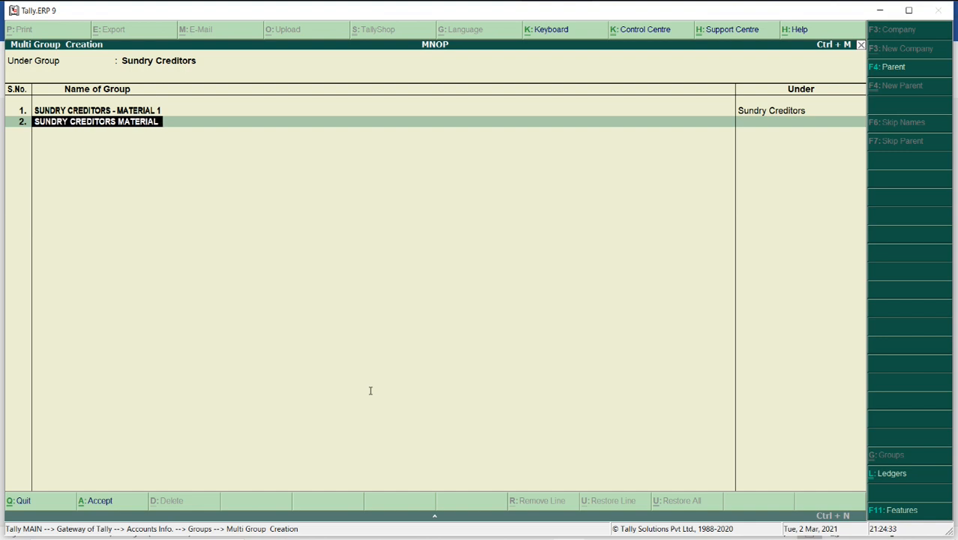
pyautogui.write(' 2')
pyautogui.press('Return')
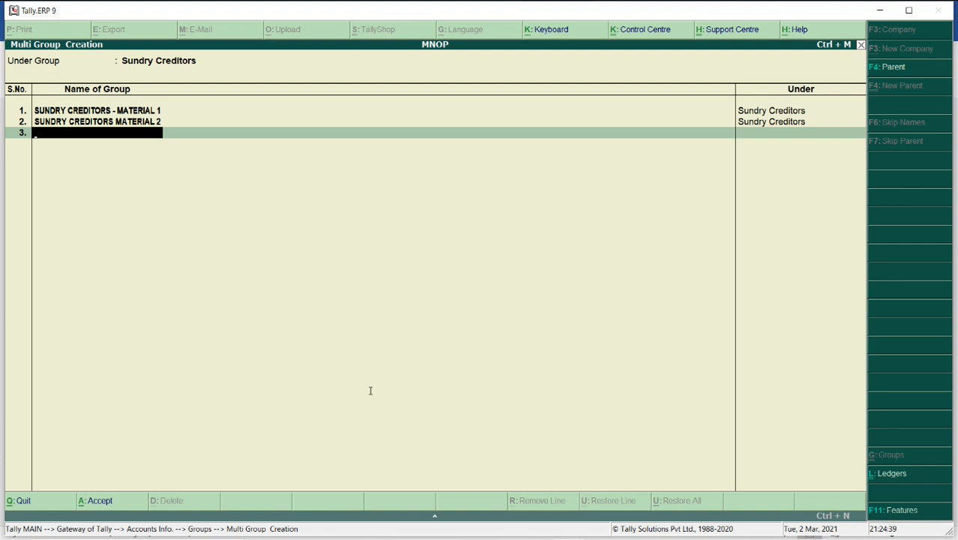
pyautogui.press('Return')
pyautogui.press('Return')
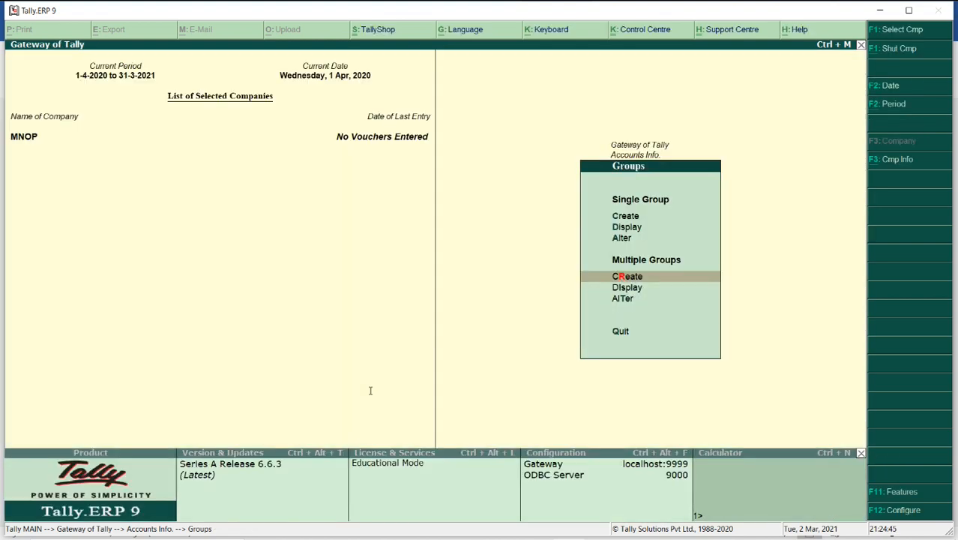
# Step: Switch to the Word worksheet, highlight the names of the Sundry Debtors groups, and return to Tally
pyautogui.hotkey('alt', 'Tab')
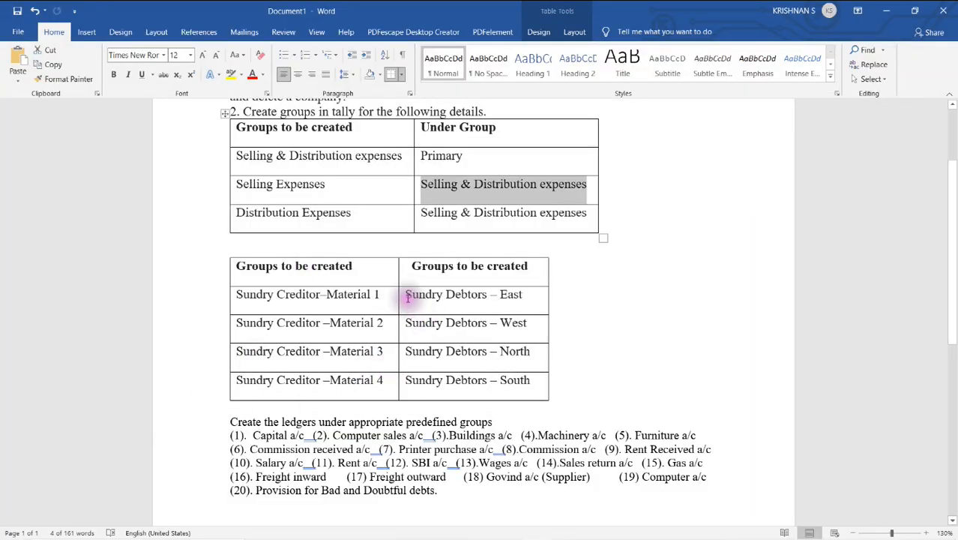
pyautogui.moveTo(406, 293); pyautogui.dragTo(521, 386)
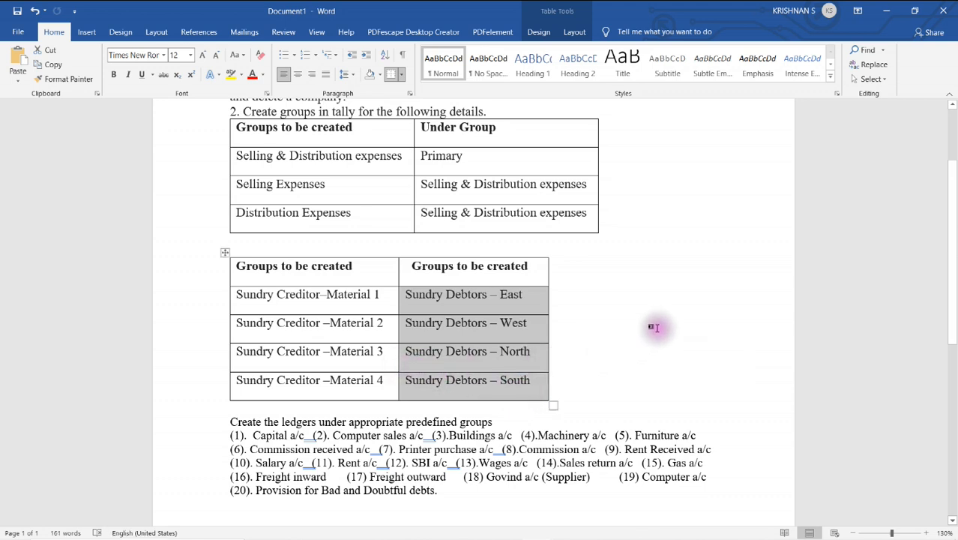
pyautogui.hotkey('alt', 'Tab')
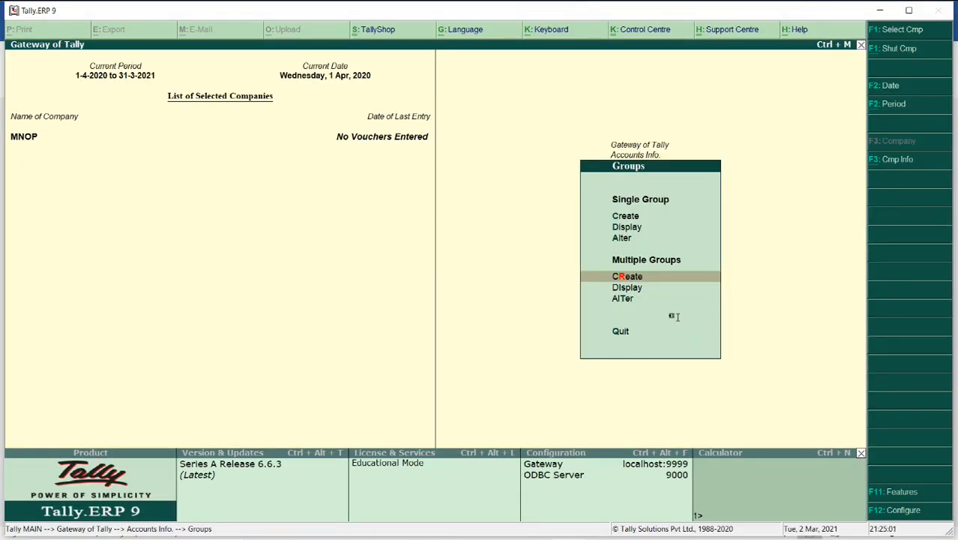
# Step: Open the multiple group creation form for MNOP again and set the parent group to Sundry Debtors
pyautogui.press('Return')
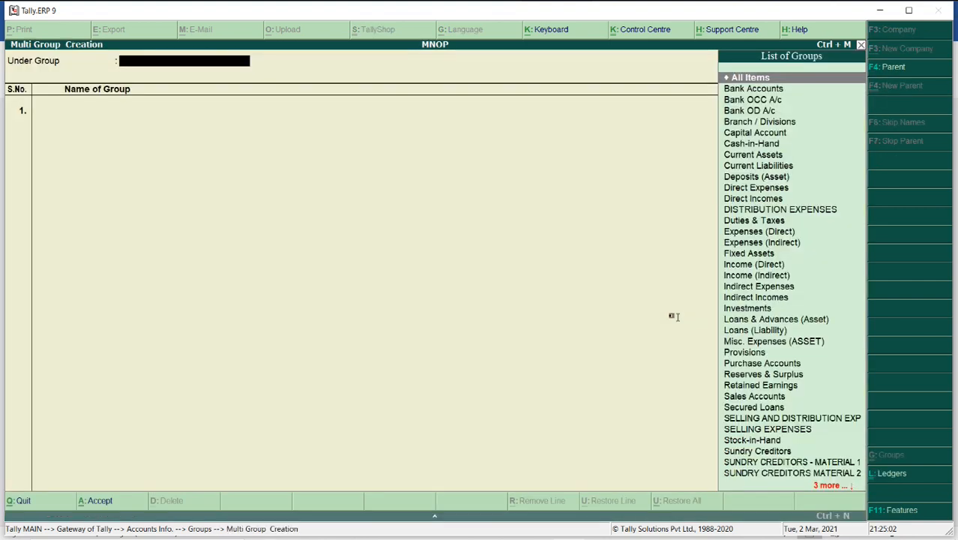
pyautogui.write('SUN')
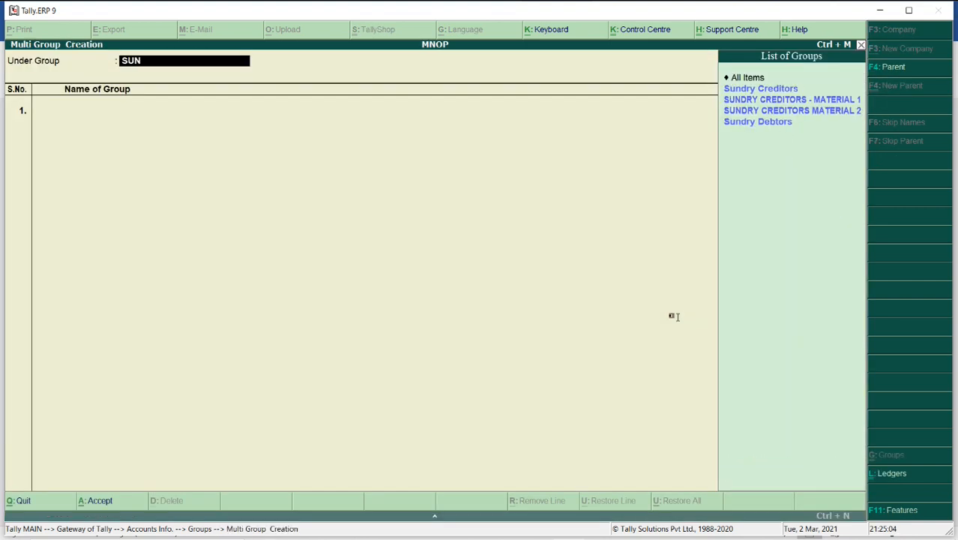
pyautogui.press('Down')
pyautogui.press('Down')
pyautogui.press('Down')
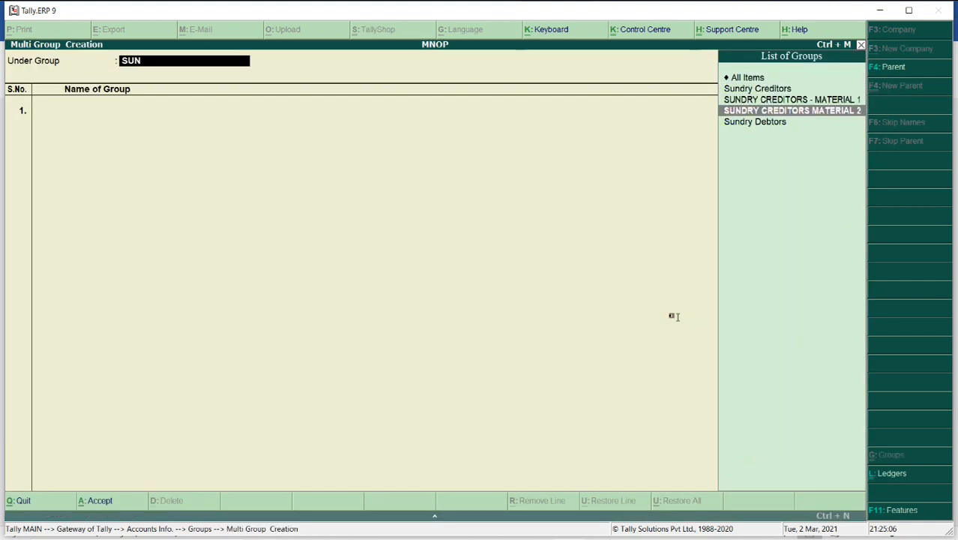
pyautogui.press('Return')
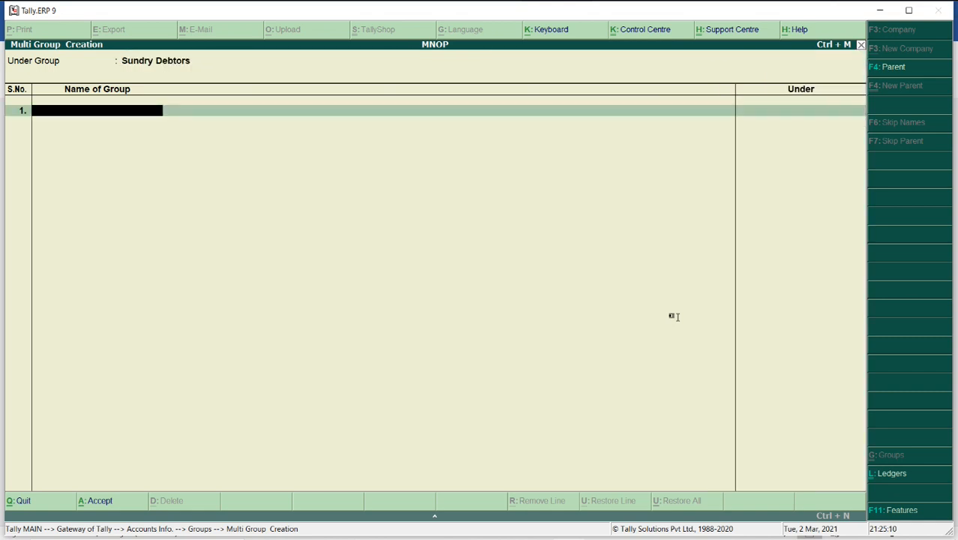
# Step: Enter SUNDRY DEBTORS NORTH and SUNDRY DEBTORS SOUTH as the first two groups under Sundry Debtors
pyautogui.write('SUNDRY DEBTORS')
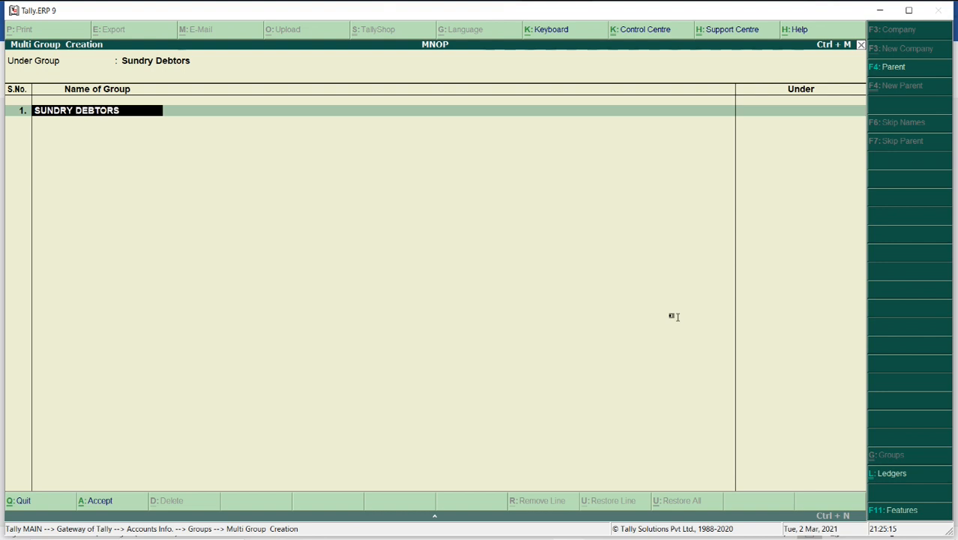
pyautogui.write(' NORTH')
pyautogui.press('Return')
pyautogui.write('SUNDRY')
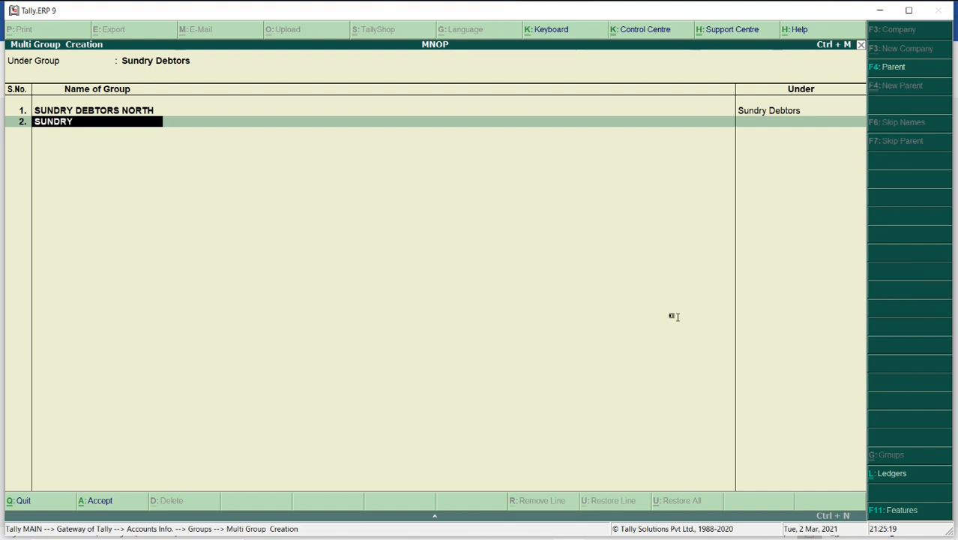
pyautogui.write(' DEBTORS SOUTH')
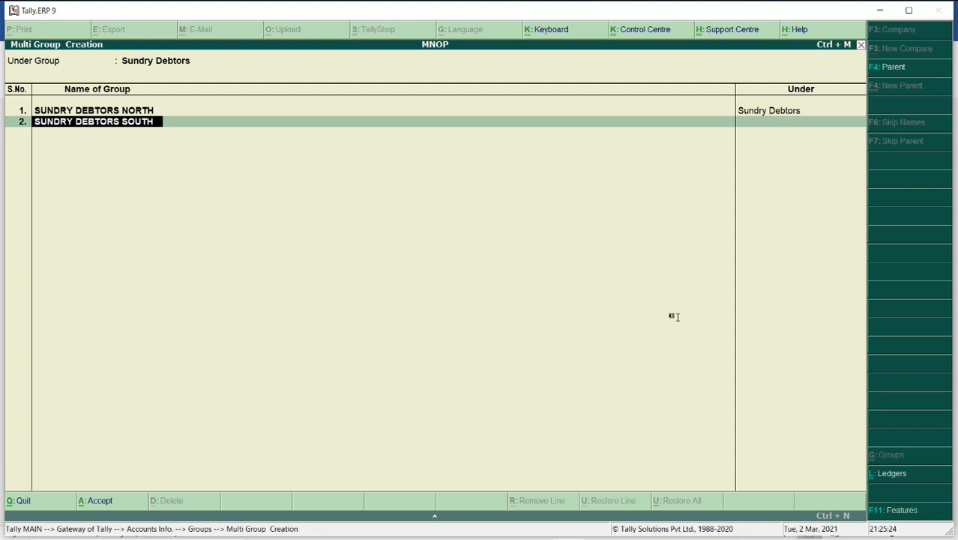
pyautogui.press('Return')
# Step: Add SUNDRY DEBTORS EAST as the third group, compare the names with the Word worksheet, and save the groups in Tally
pyautogui.write('SUNDR')
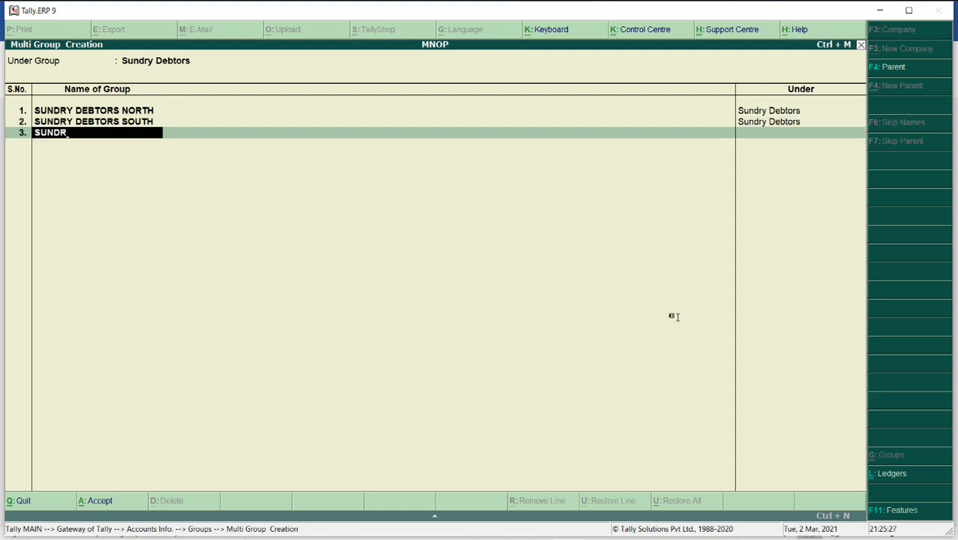
pyautogui.write('Y DEBTORS EAST')
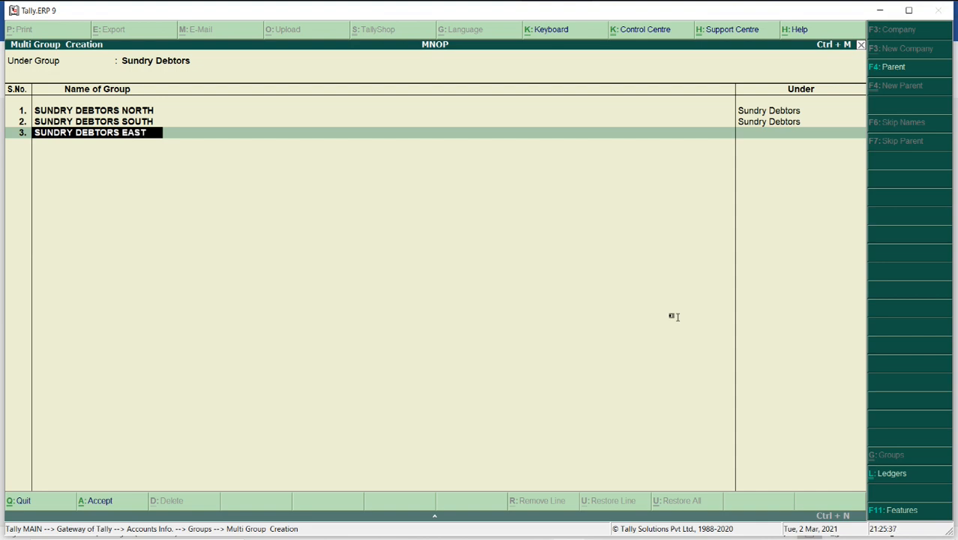
pyautogui.press('Return')
pyautogui.press('Return')
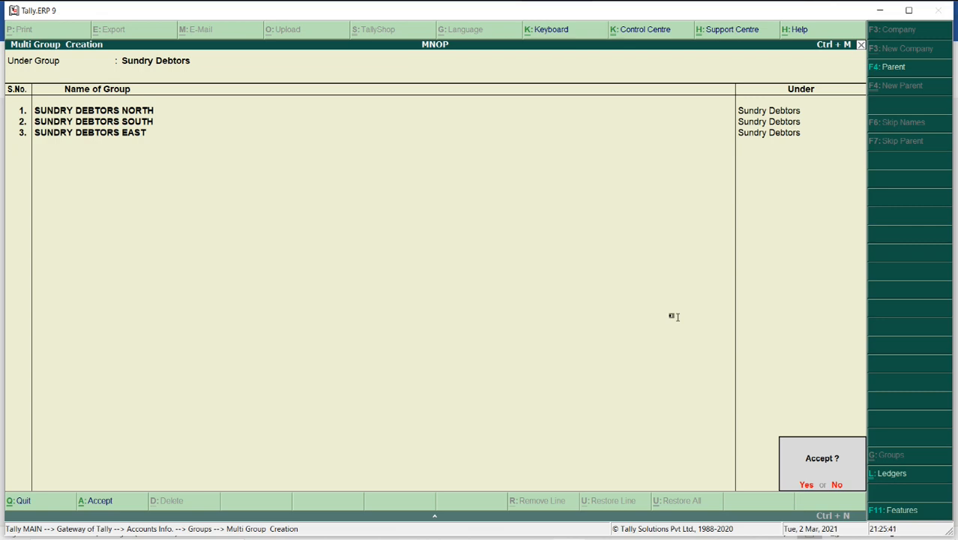
pyautogui.hotkey('alt', 'Tab')
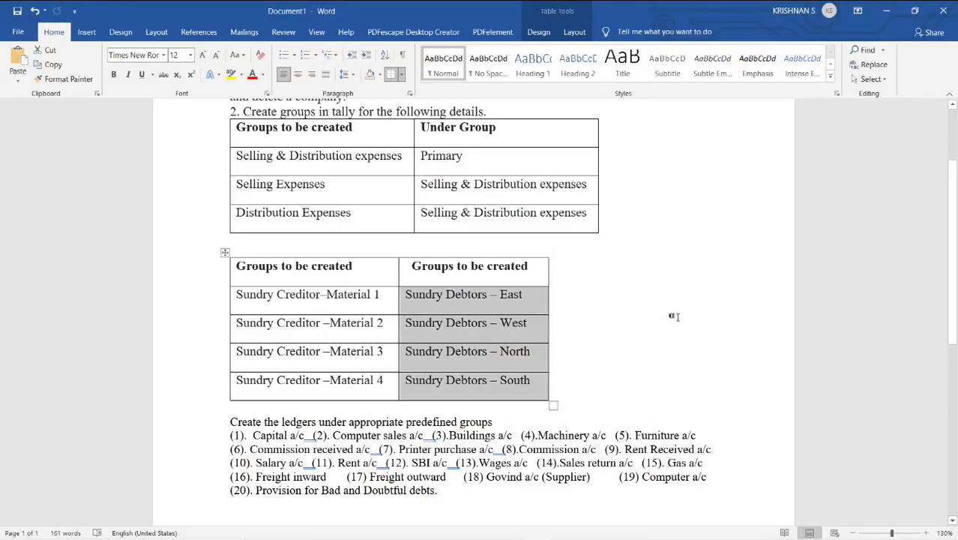
pyautogui.hotkey('alt', 'Tab')
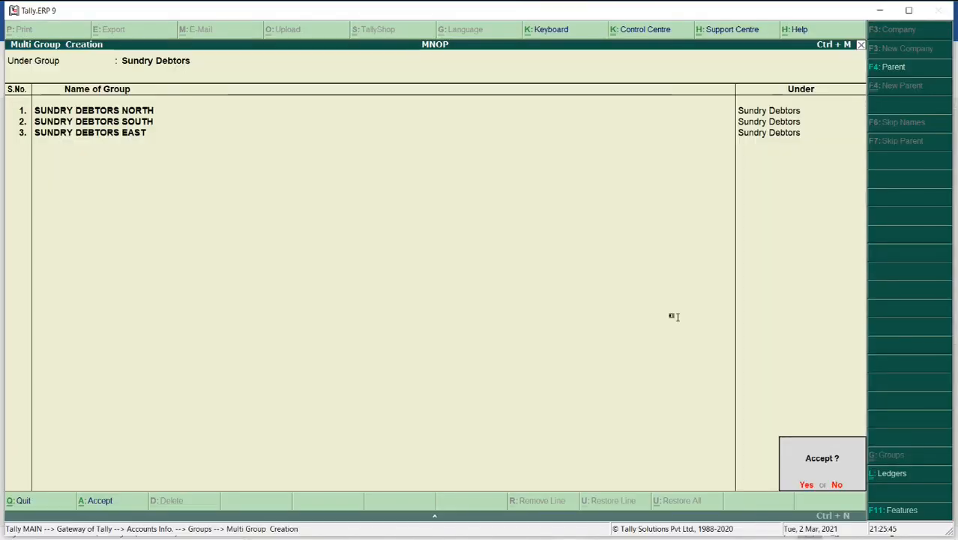
pyautogui.press('y')
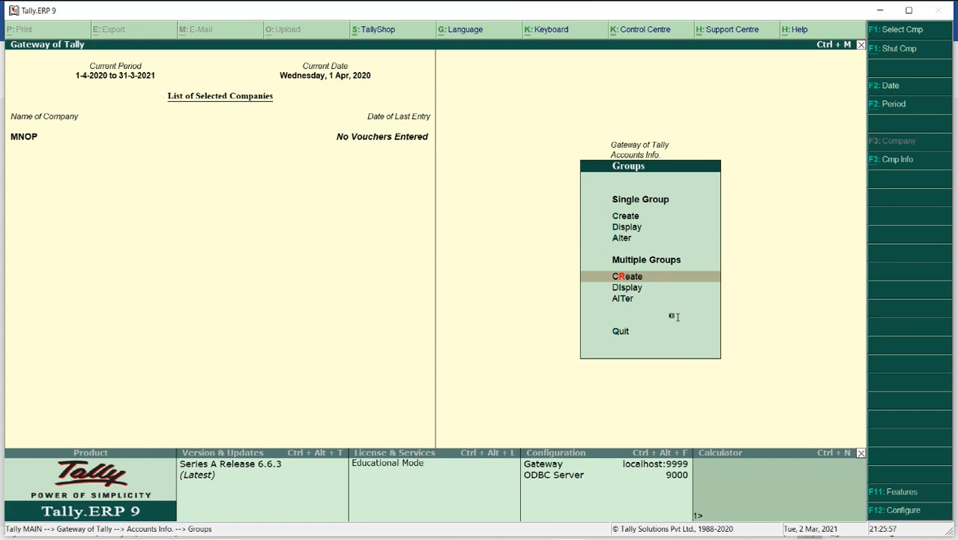
# Step: Switch to the Word worksheet, review the list of ledgers to create under predefined groups, and return to Tally
pyautogui.hotkey('alt', 'Tab')
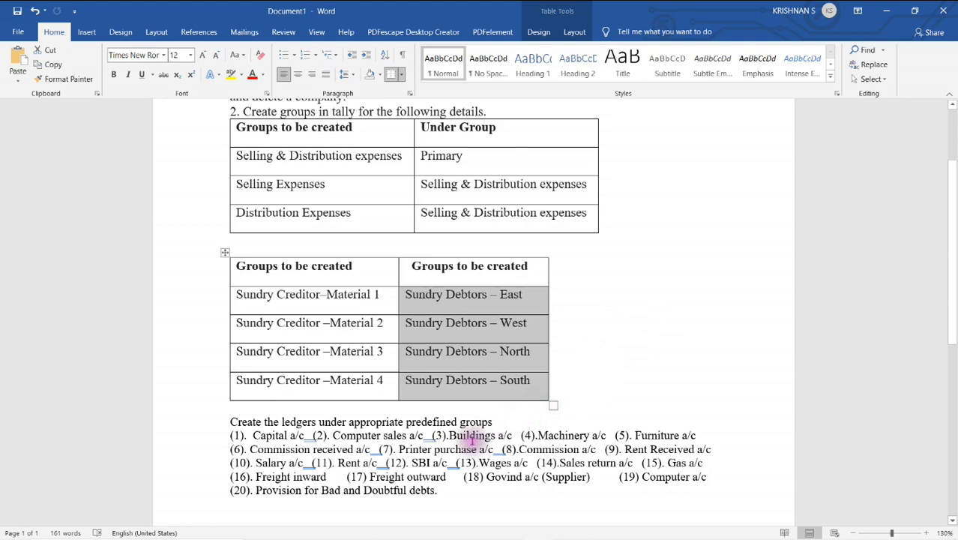
pyautogui.scroll(-2, 402, 396)
pyautogui.scroll(-1, 403, 395)
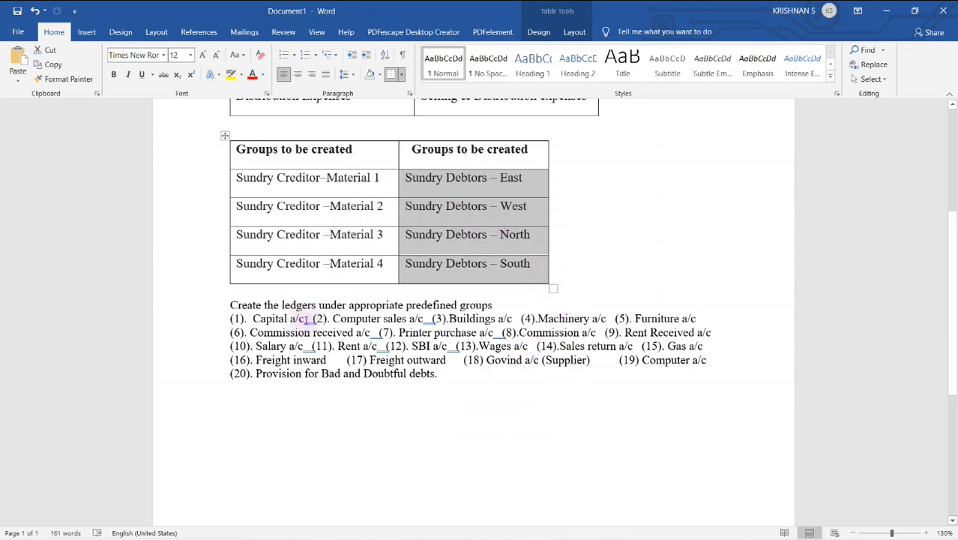
pyautogui.click(271, 320)
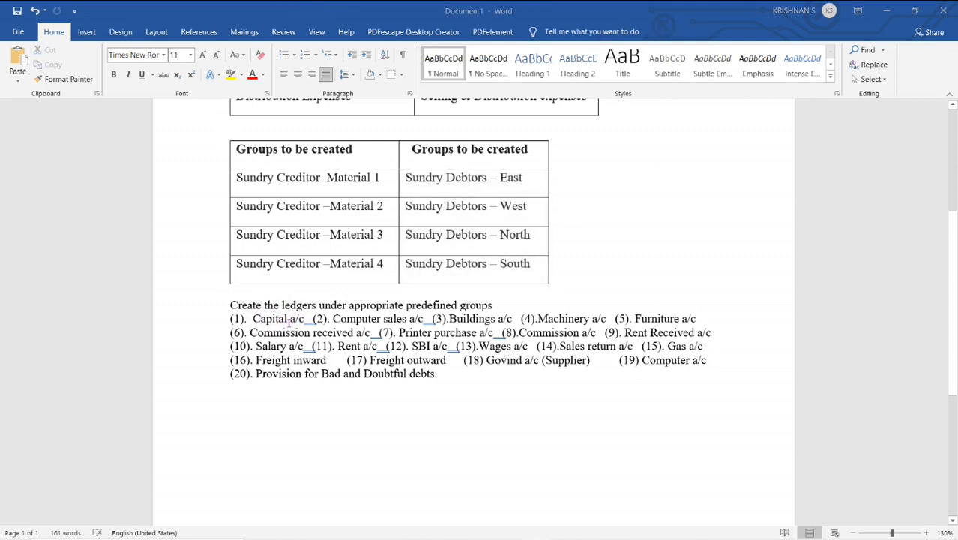
pyautogui.hotkey('alt', 'Tab')
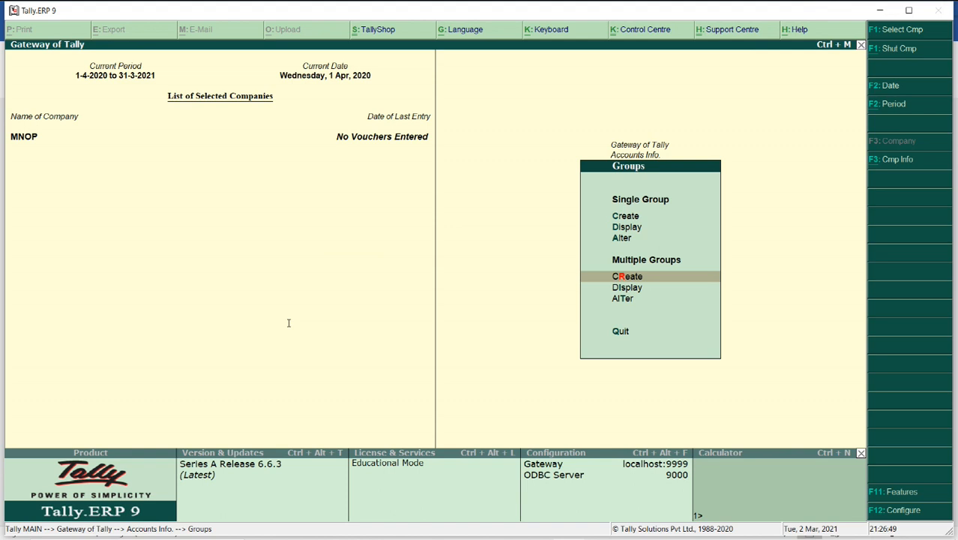
# Step: Leave the group options and open the single ledger creation form for MNOP
pyautogui.press('Escape')
pyautogui.press('Down')
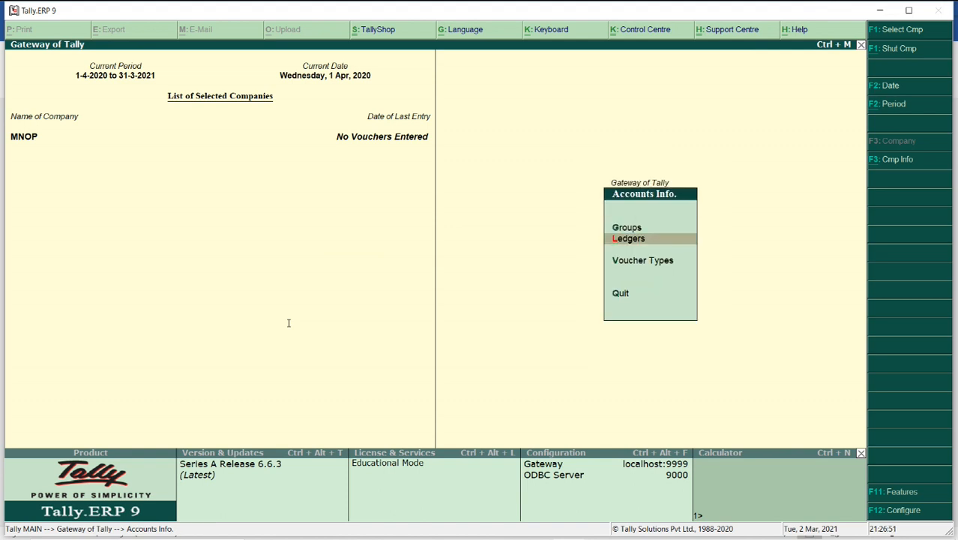
pyautogui.press('Return')
pyautogui.press('Return')
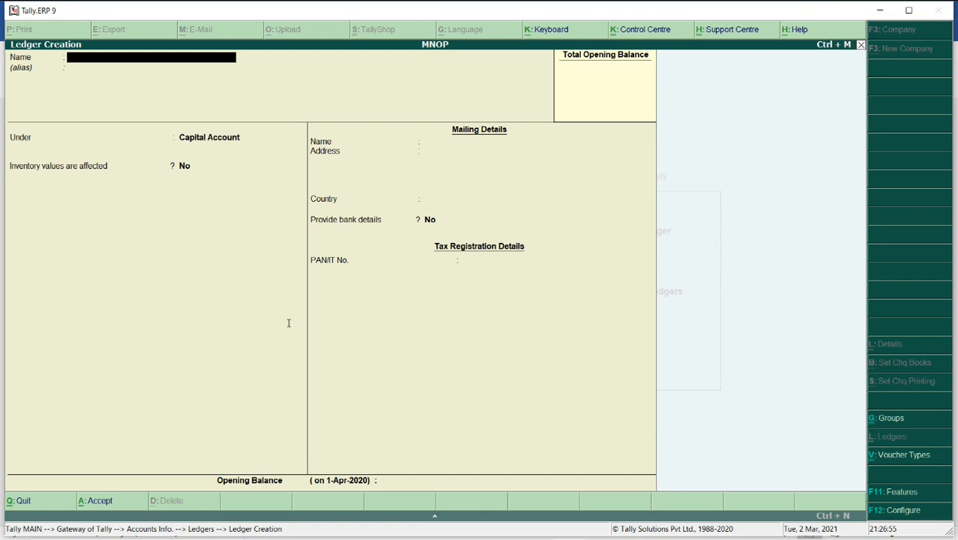
# Step: Create the ledger CAPITAL AC under Capital Account, keeping the default mailing and tax details, and save it
pyautogui.write('CAPR')
pyautogui.write('CAPITAL A')
pyautogui.press('Return')
pyautogui.press('Return')
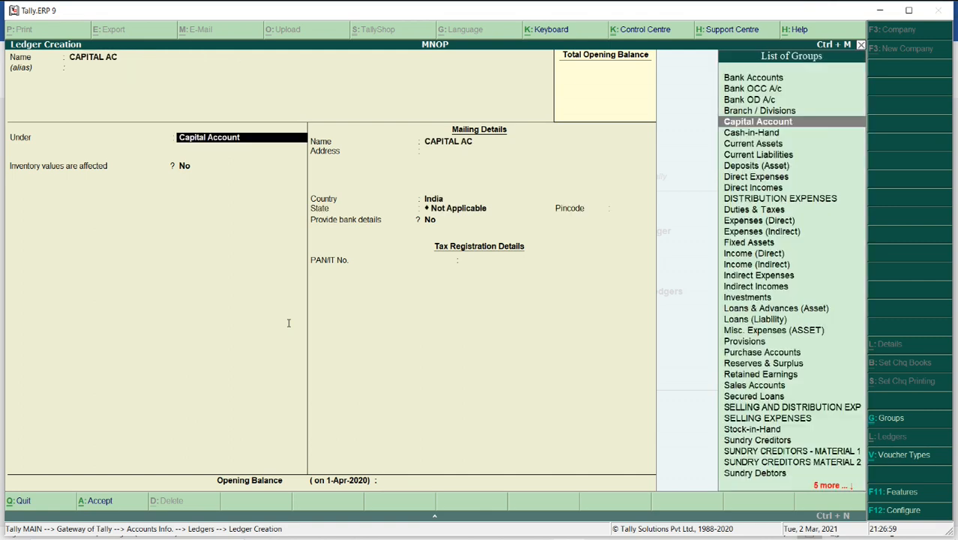
pyautogui.press('Return')
pyautogui.press('Return')
pyautogui.press('Return')
pyautogui.press('Return')
pyautogui.press('Return')
pyautogui.press('Return')
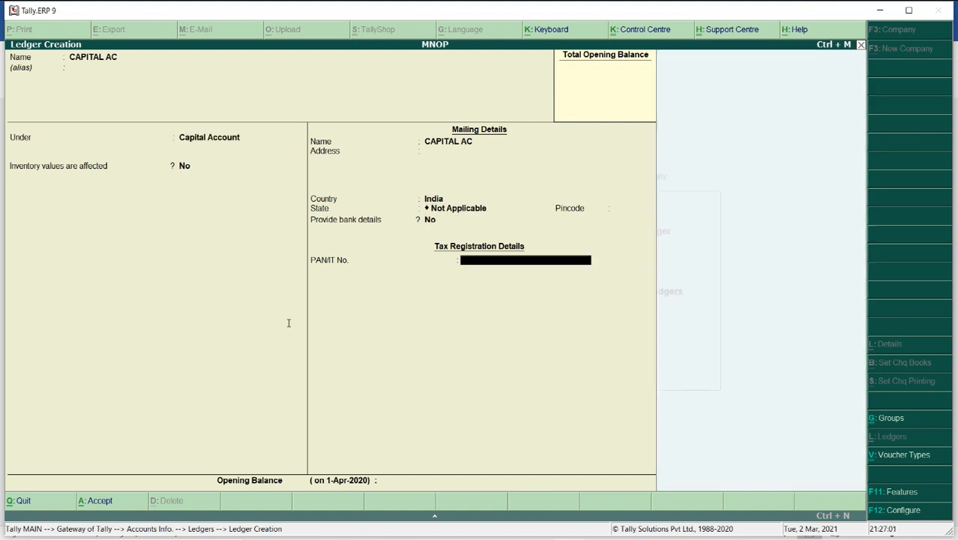
pyautogui.press('Return')
pyautogui.press('Return')
pyautogui.press('Return')
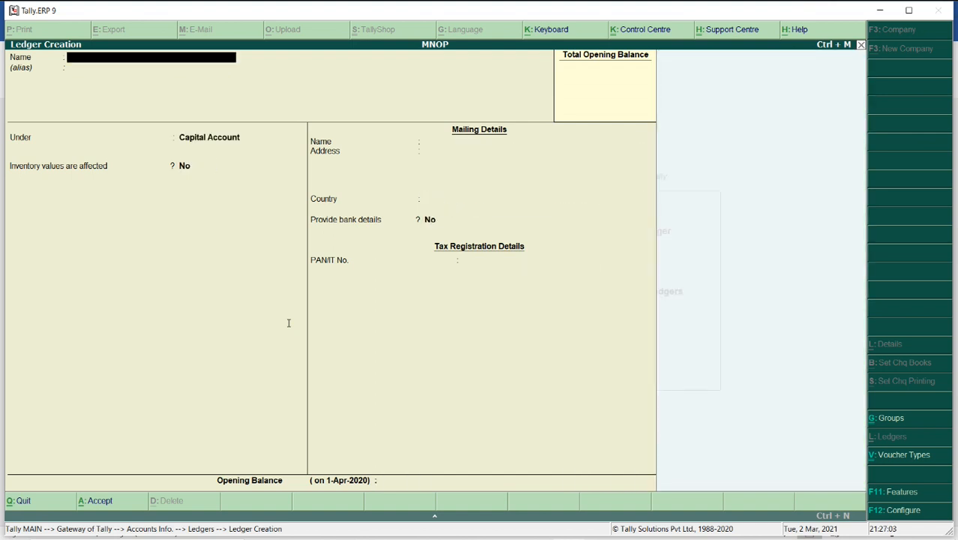
# Step: Check the second ledger in the Word worksheet, and create COMPUTER SALES AC under Sales Accounts in Tally, keeping the other defaults
pyautogui.hotkey('alt', 'Tab')
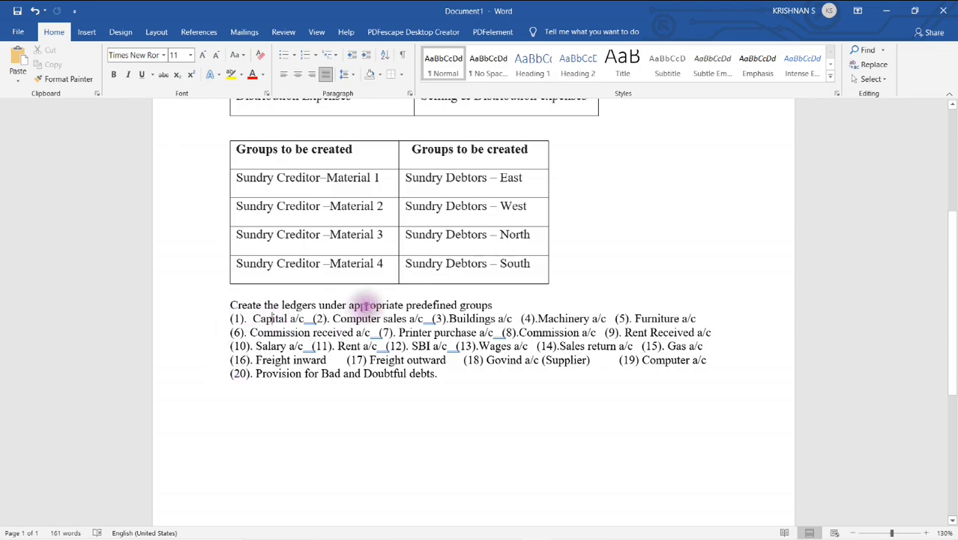
pyautogui.hotkey('alt', 'Tab')
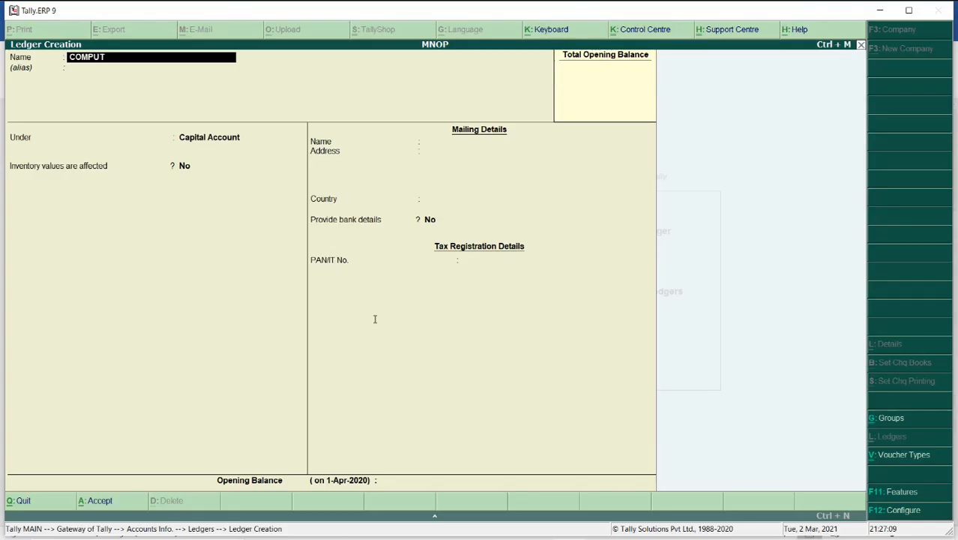
pyautogui.write('COMPUTER SALES AC')
pyautogui.press('Return')
pyautogui.press('Return')
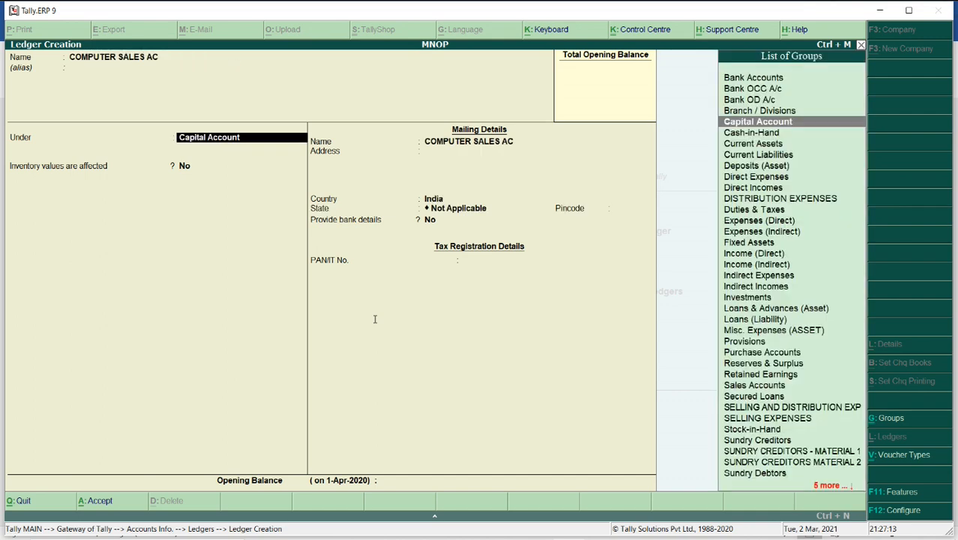
pyautogui.write('SA')
pyautogui.press('Return')
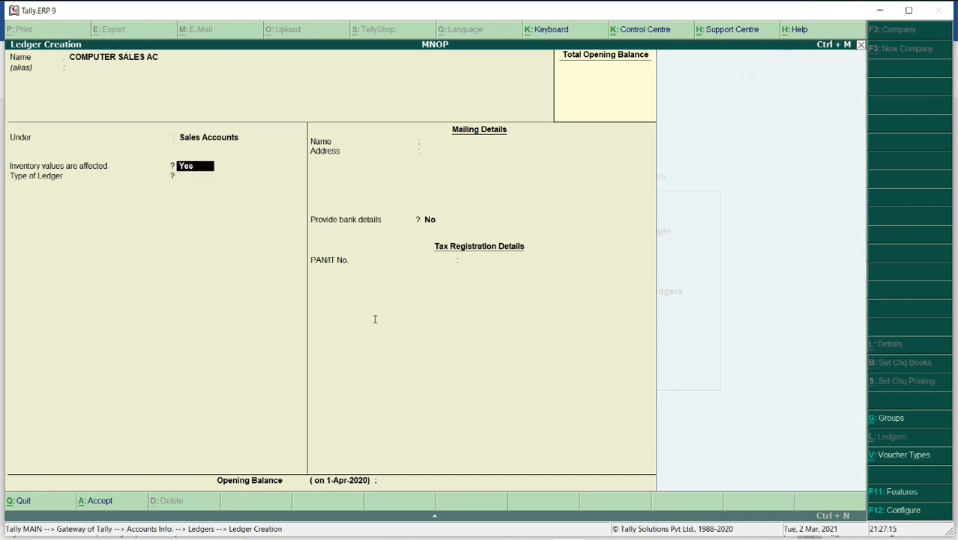
pyautogui.press('Return')
pyautogui.press('Return')
pyautogui.press('Return')
pyautogui.press('Return')
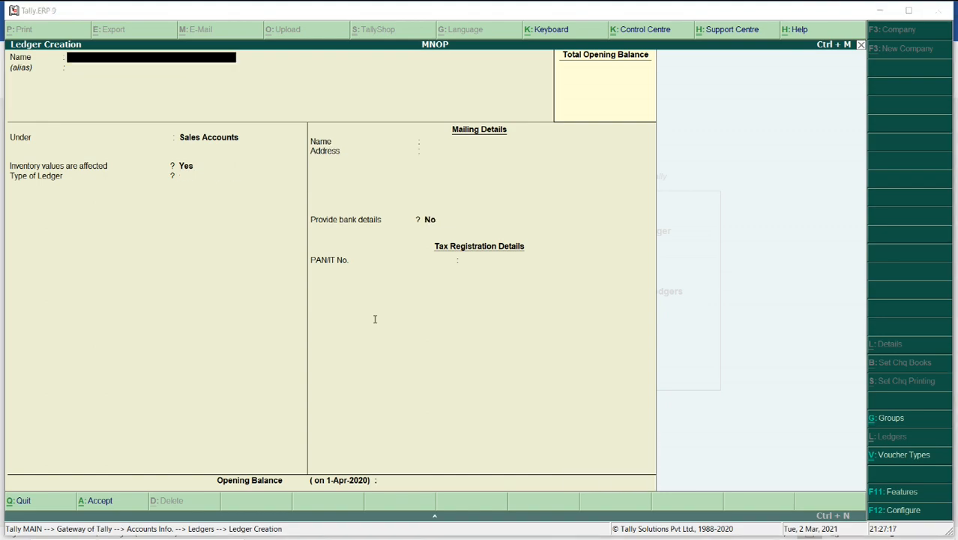
# Step: Check the third ledger in the Word worksheet, and create BUILDINGS under Fixed Assets in Tally, keeping the other defaults
pyautogui.hotkey('alt', 'Tab')
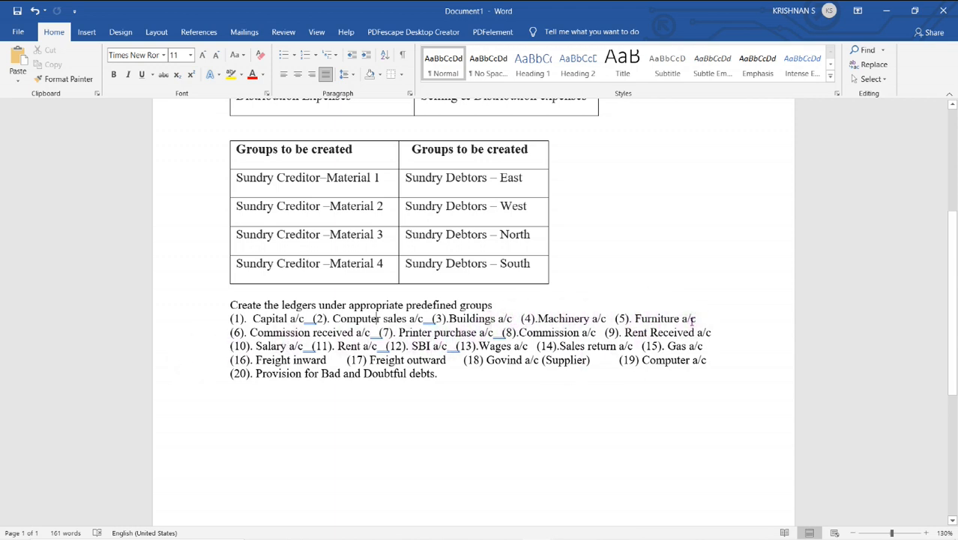
pyautogui.hotkey('alt', 'Tab')
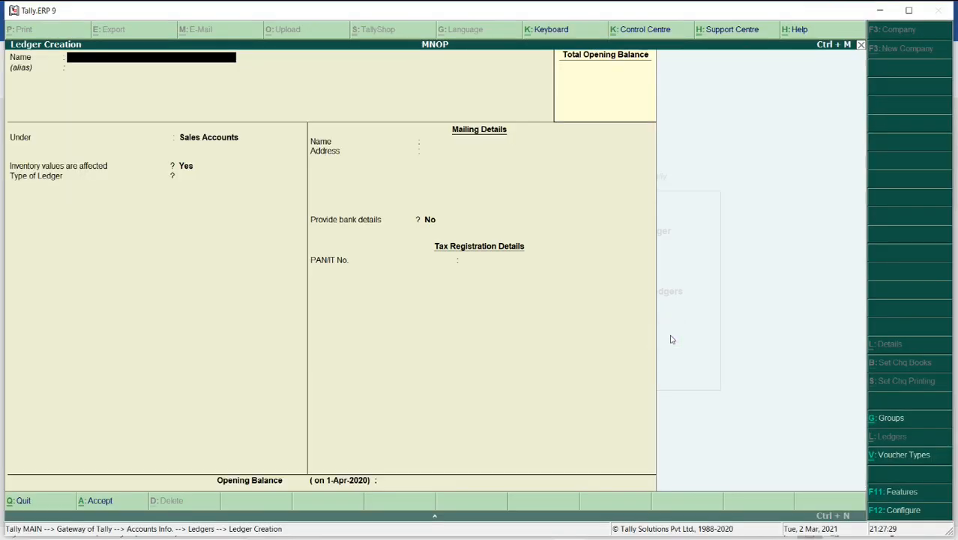
pyautogui.write('BUILDINGS')
pyautogui.press('Return')
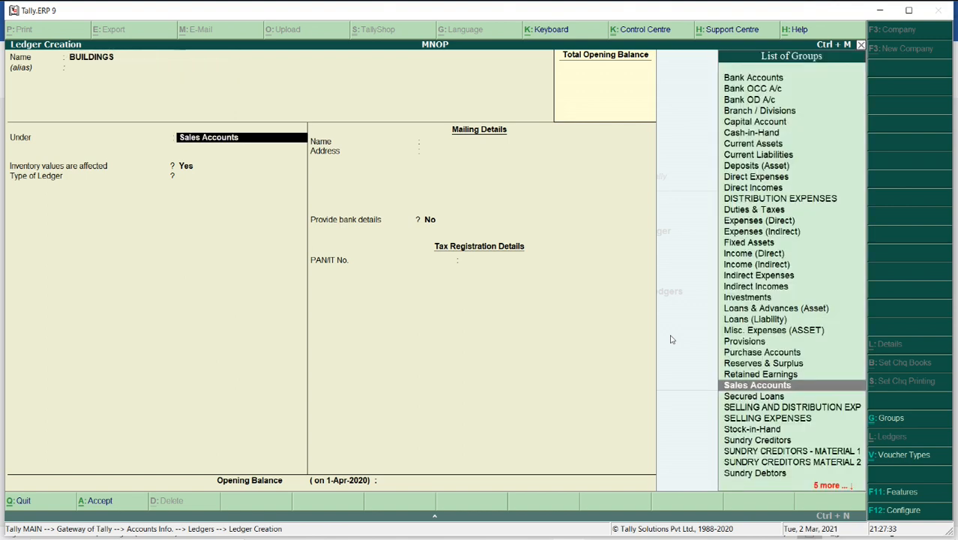
pyautogui.write('Fi')
pyautogui.press('Return')
pyautogui.press('Return')
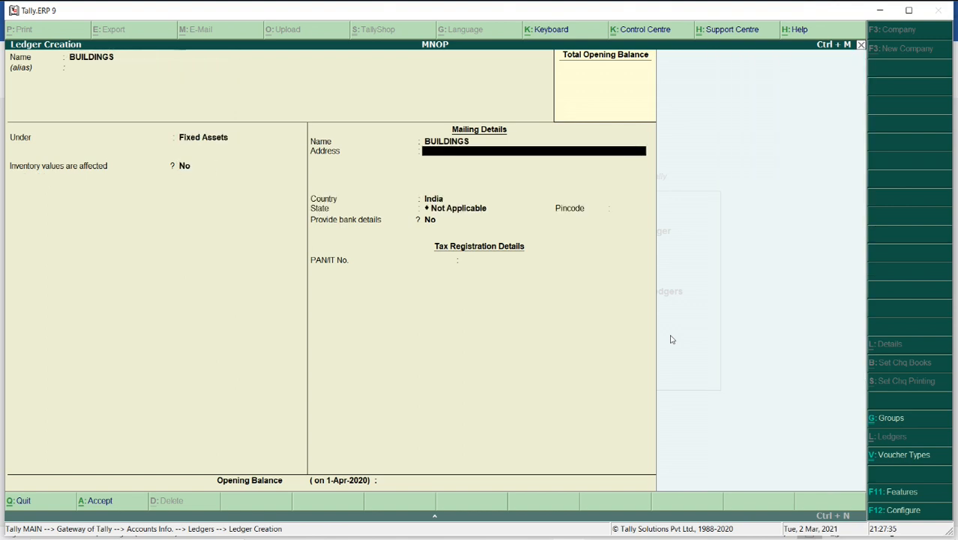
pyautogui.press('Return')
pyautogui.press('Return')
pyautogui.press('Return')
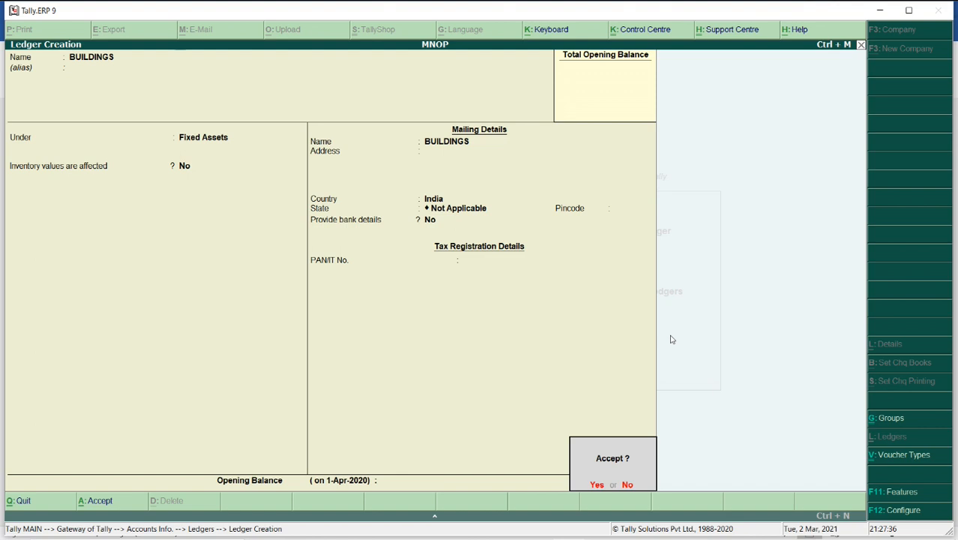
pyautogui.press('Return')
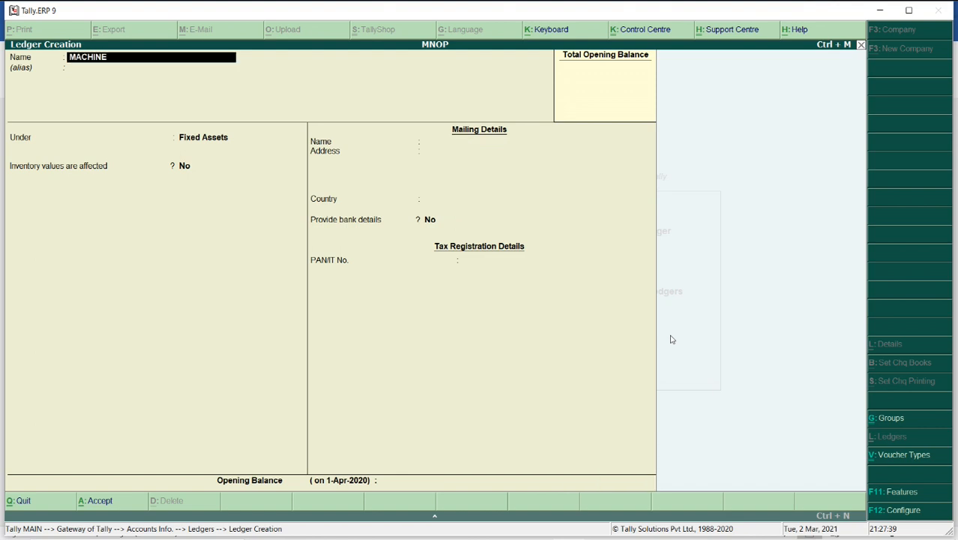
# Step: Create the ledger MACHINERY under Fixed Assets, keeping the default mailing and tax details, and save it
pyautogui.press('Return')
pyautogui.press('Return')
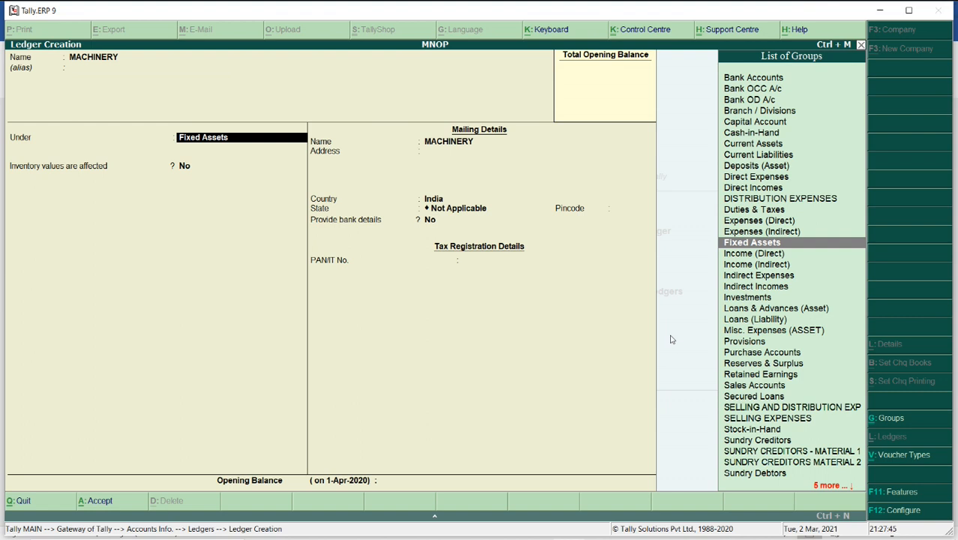
pyautogui.press('Return')
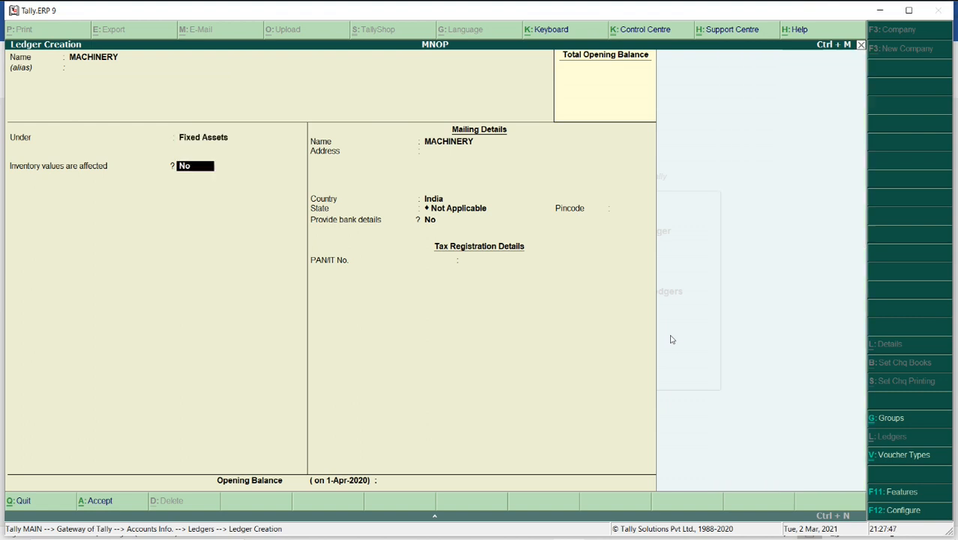
pyautogui.press('Return')
pyautogui.press('Return')
pyautogui.press('Return')
pyautogui.press('Return')
pyautogui.press('Return')
pyautogui.press('Return')
pyautogui.press('Return')
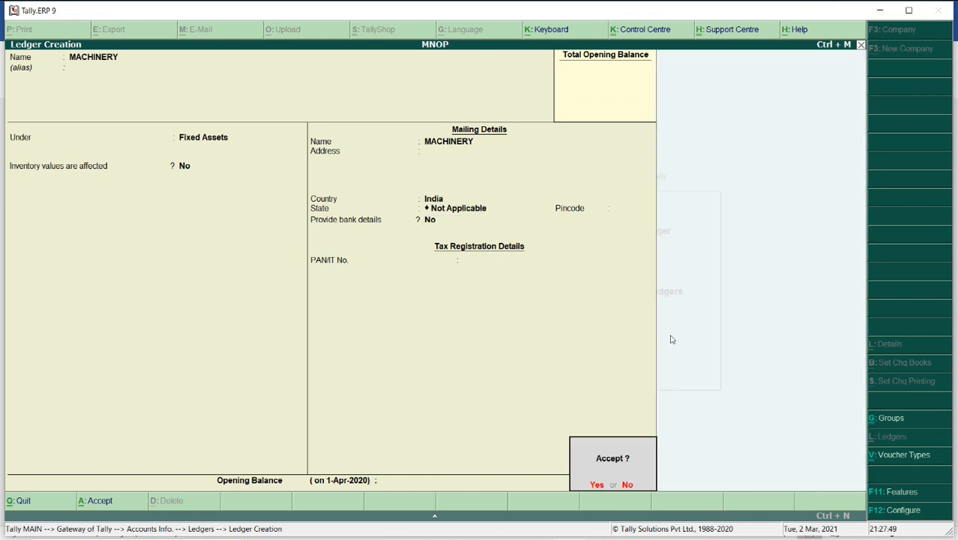
pyautogui.press('Return')
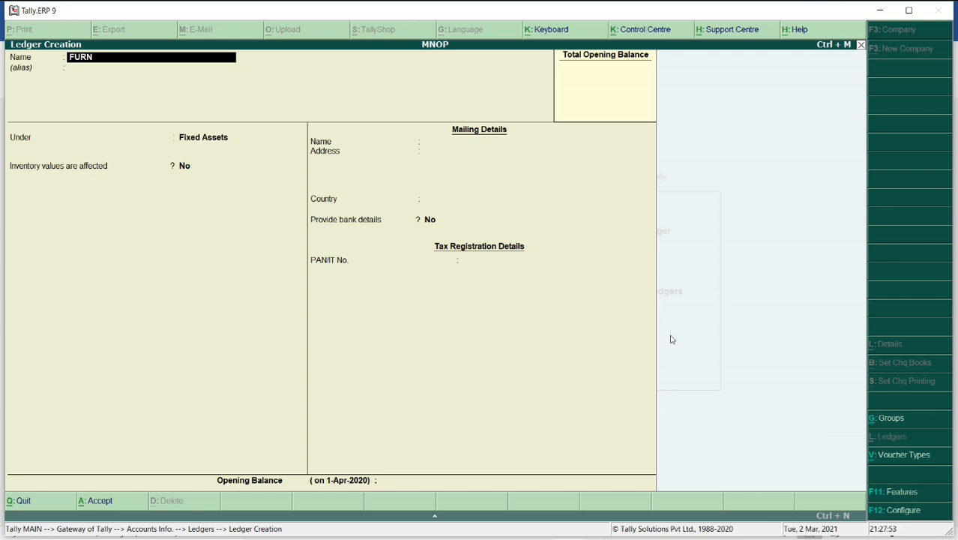
# Step: Create the ledger FURNITURE under Fixed Assets with all other details left at their defaults, and save it
pyautogui.write('FURNITURE')
pyautogui.press('Return')
pyautogui.press('Return')
pyautogui.press('Return')
pyautogui.press('Return')
pyautogui.press('Return')
pyautogui.press('Return')
pyautogui.press('Return')
pyautogui.press('Return')
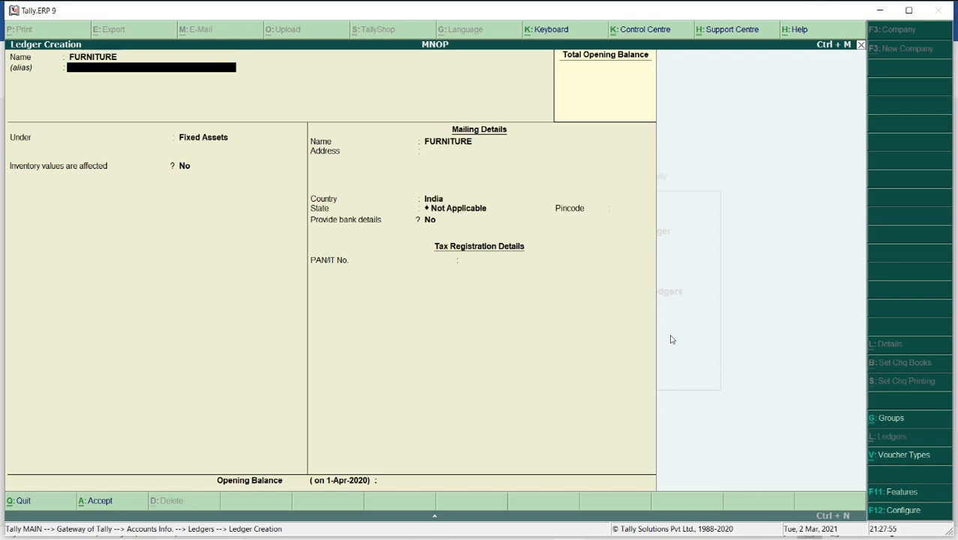
pyautogui.press('Return')
pyautogui.press('Return')
pyautogui.press('Return')
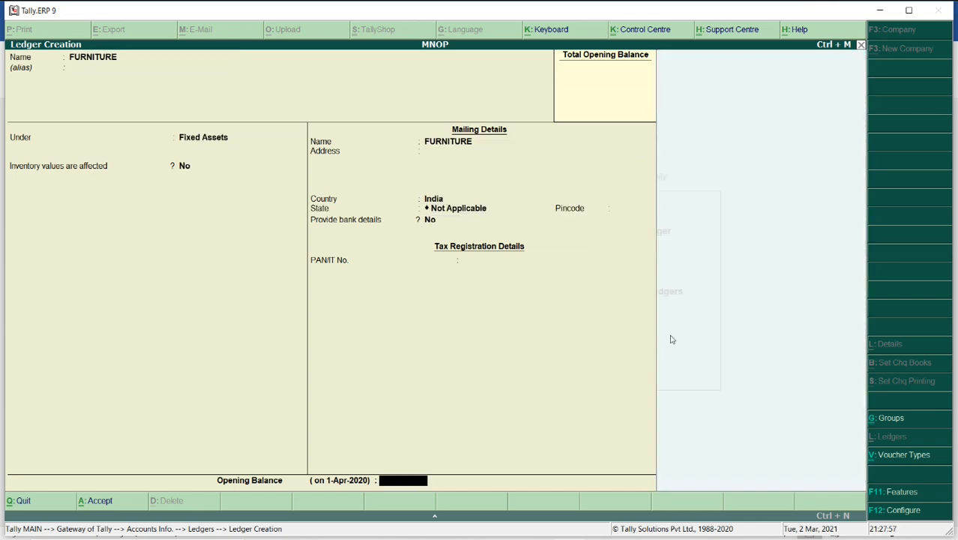
pyautogui.press('Return')
# Step: Switch to the Word worksheet, highlight the sixth ledger, Commission received a/c, and return to Tally
pyautogui.hotkey('alt', 'Tab')
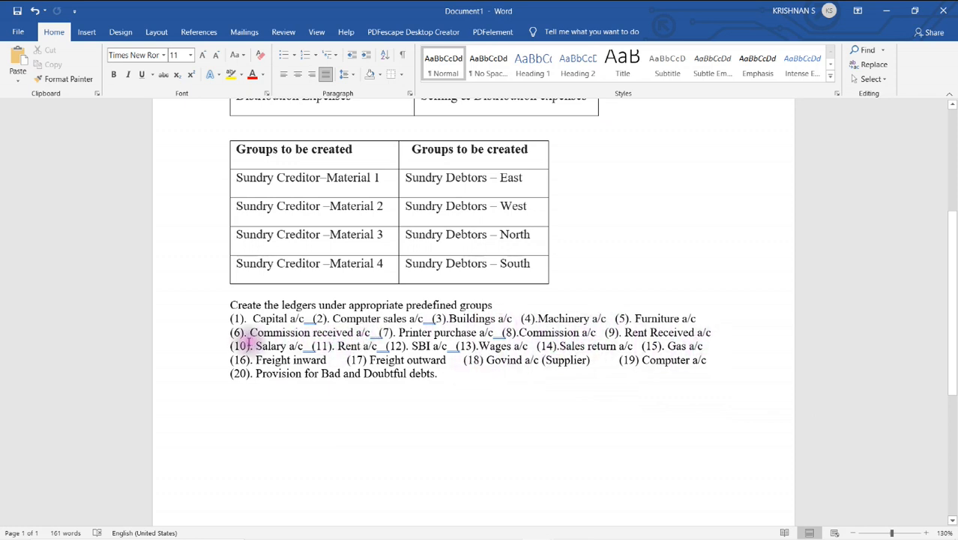
pyautogui.moveTo(250, 334); pyautogui.dragTo(371, 335)
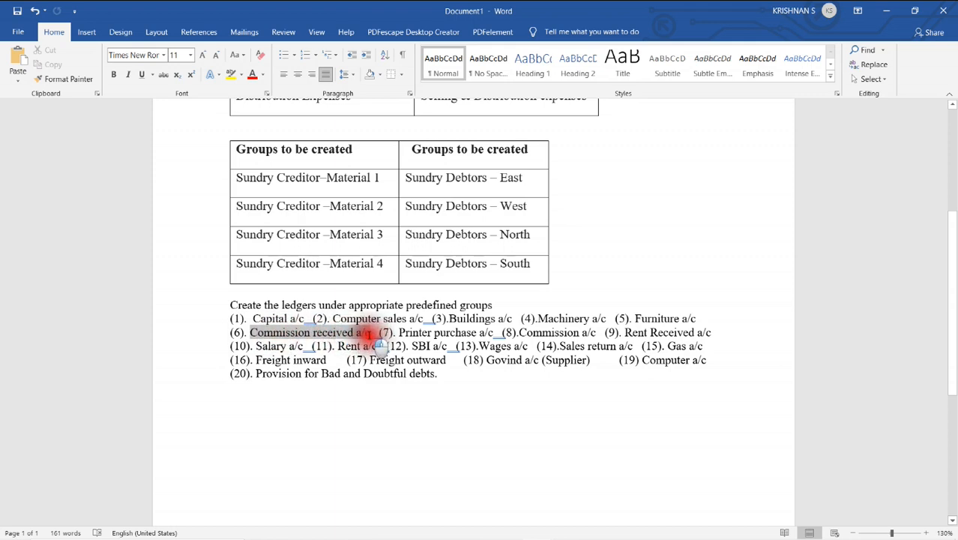
pyautogui.hotkey('alt', 'Tab')
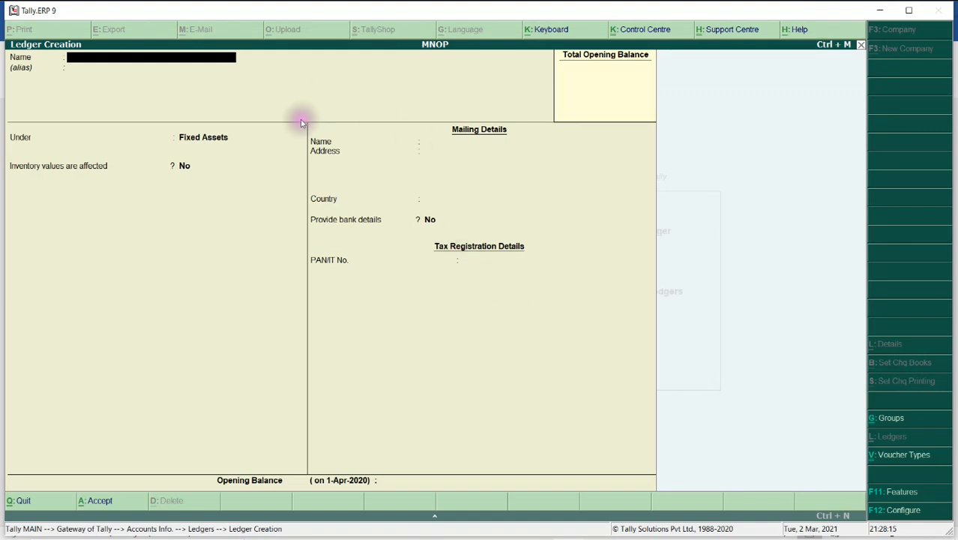
pyautogui.hotkey('ctrl', 'v')
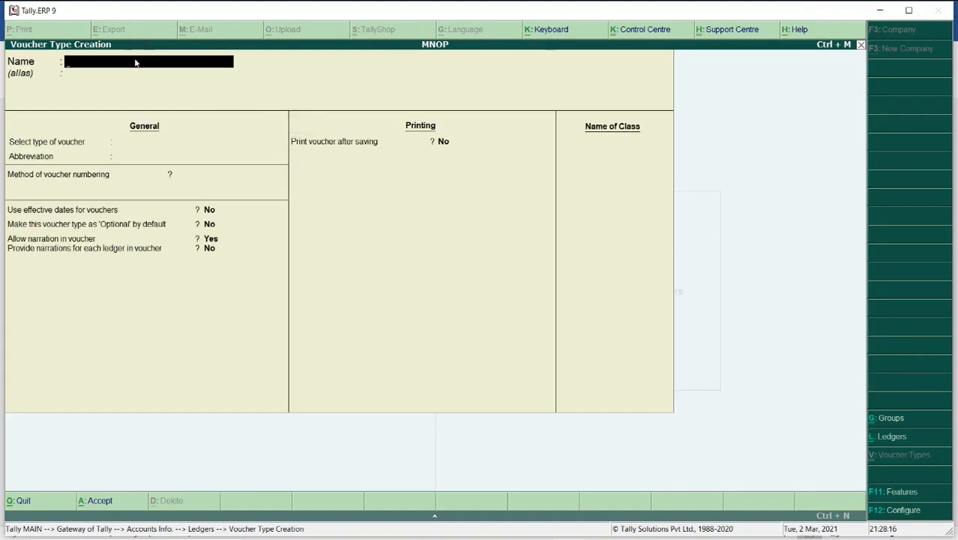
pyautogui.write('COMM')
pyautogui.press('BackSpace')
pyautogui.press('BackSpace')
pyautogui.press('Escape')
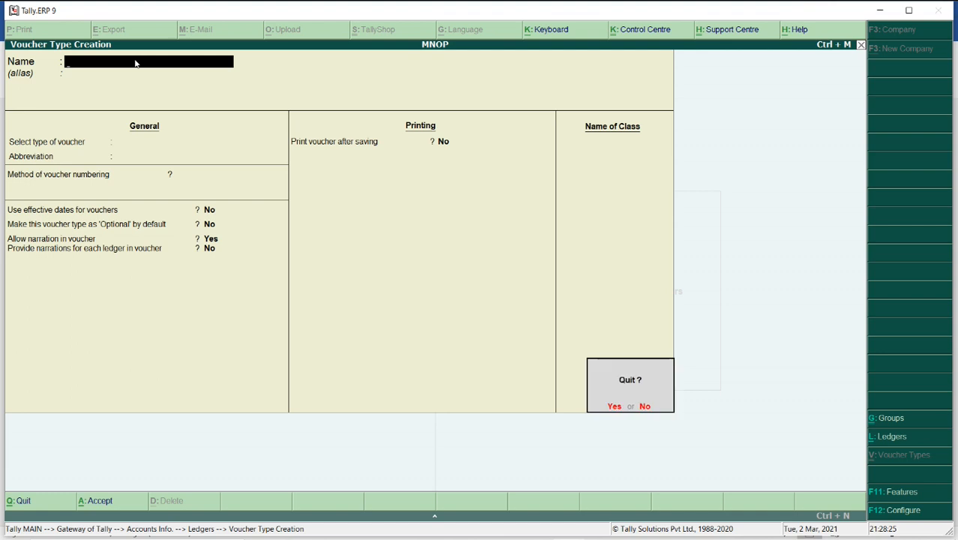
pyautogui.press('Return')
# Step: Create the ledger COMMISSION RECEIVED AC under Indirect Incomes, keeping the other defaults, and save it
pyautogui.press('Return')
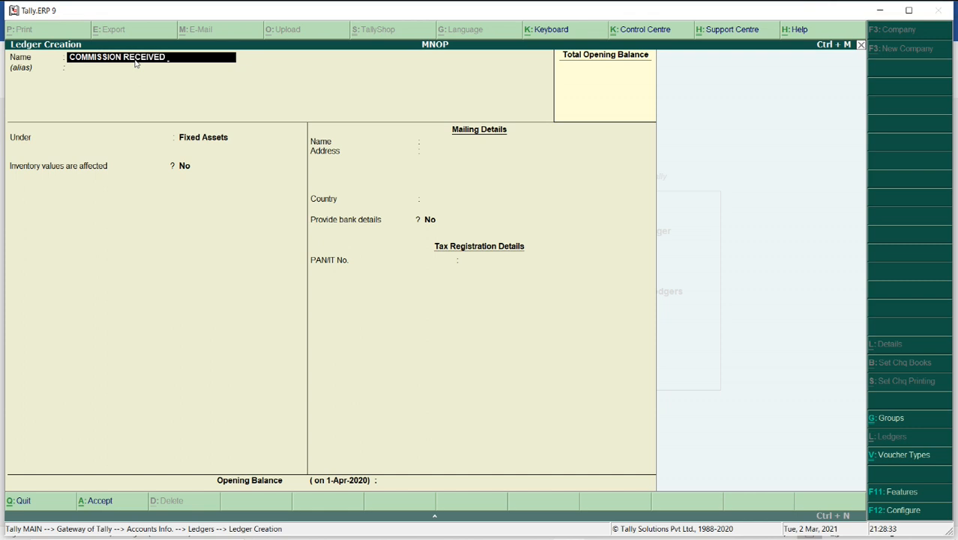
pyautogui.press('Return')
pyautogui.write('INDI')
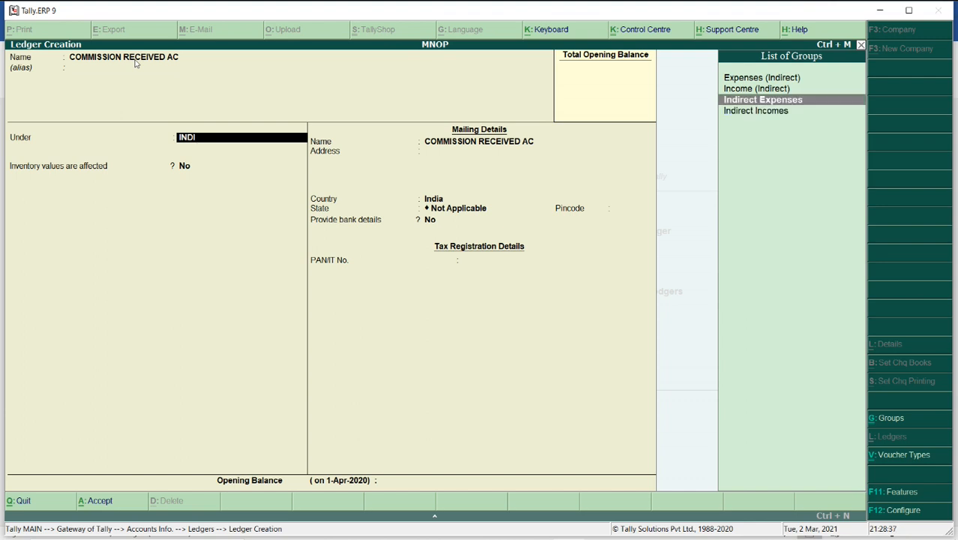
pyautogui.press('Down')
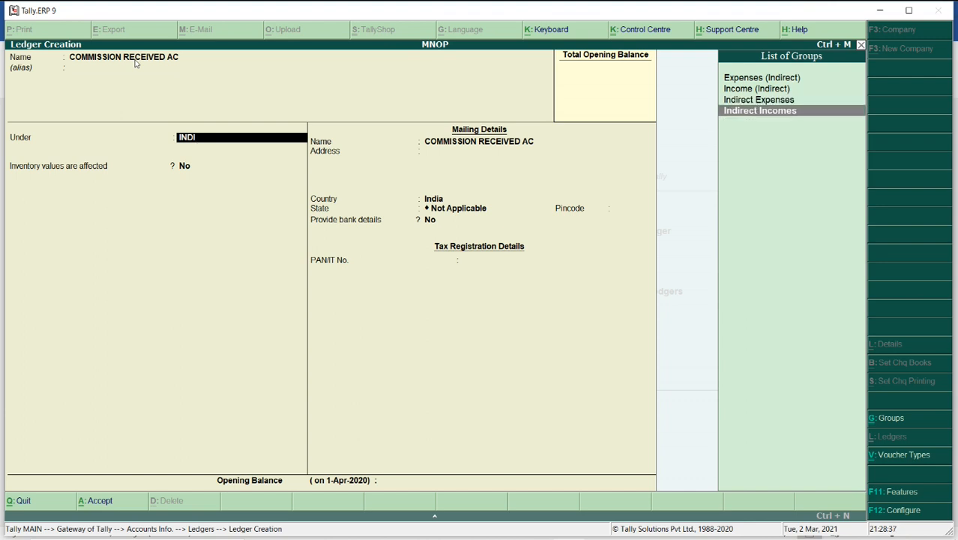
pyautogui.press('Return')
pyautogui.press('Return')
pyautogui.press('Return')
pyautogui.press('Return')
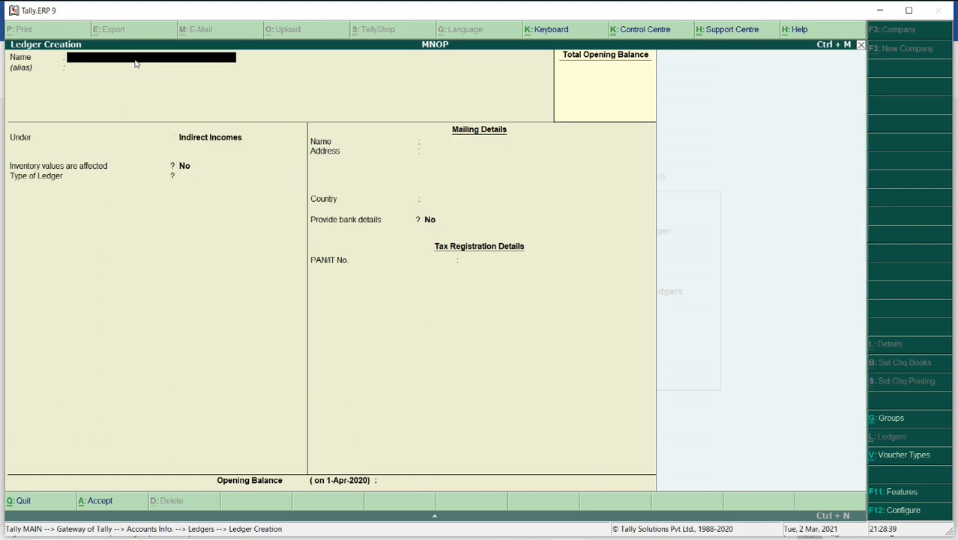
# Step: Review the remaining ledgers in the Word worksheet, from Printer purchase a/c to Provision for Bad and Doubtful debts, and return to Tally
pyautogui.hotkey('alt', 'Tab')
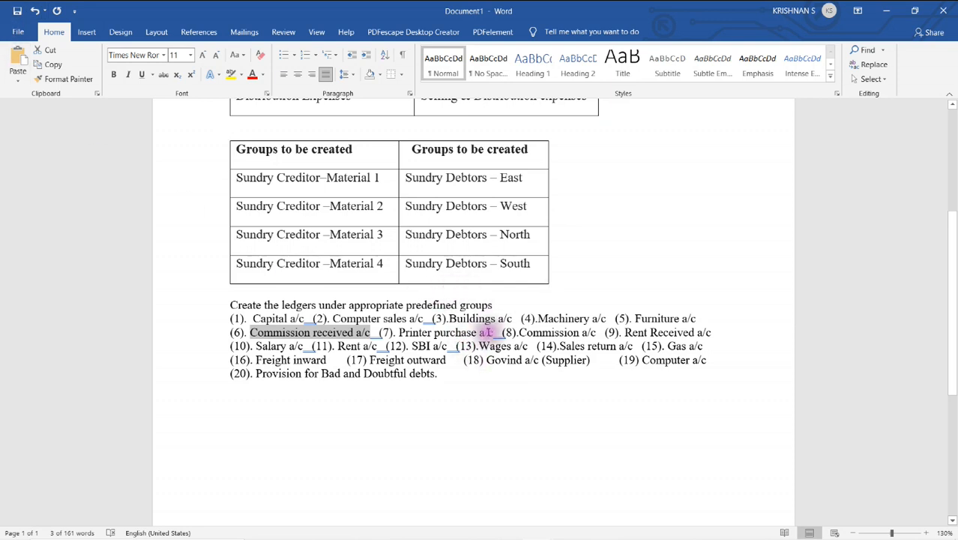
pyautogui.moveTo(519, 332); pyautogui.dragTo(598, 337)
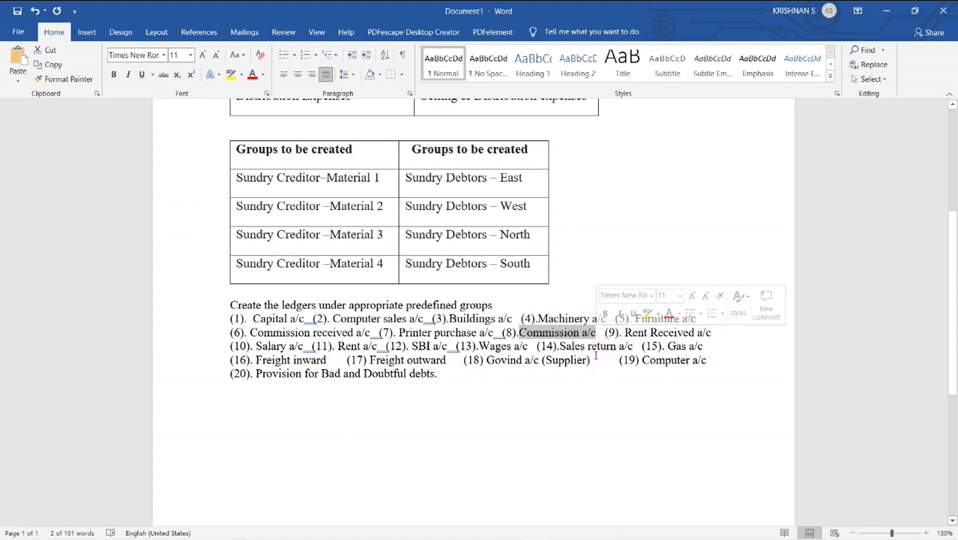
pyautogui.moveTo(623, 332); pyautogui.dragTo(704, 332)
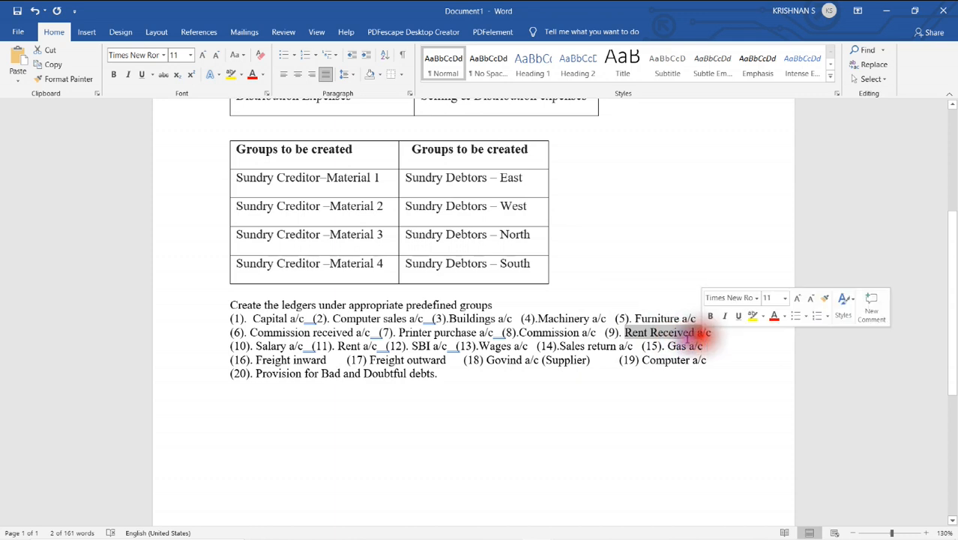
pyautogui.moveTo(255, 346); pyautogui.dragTo(703, 348)
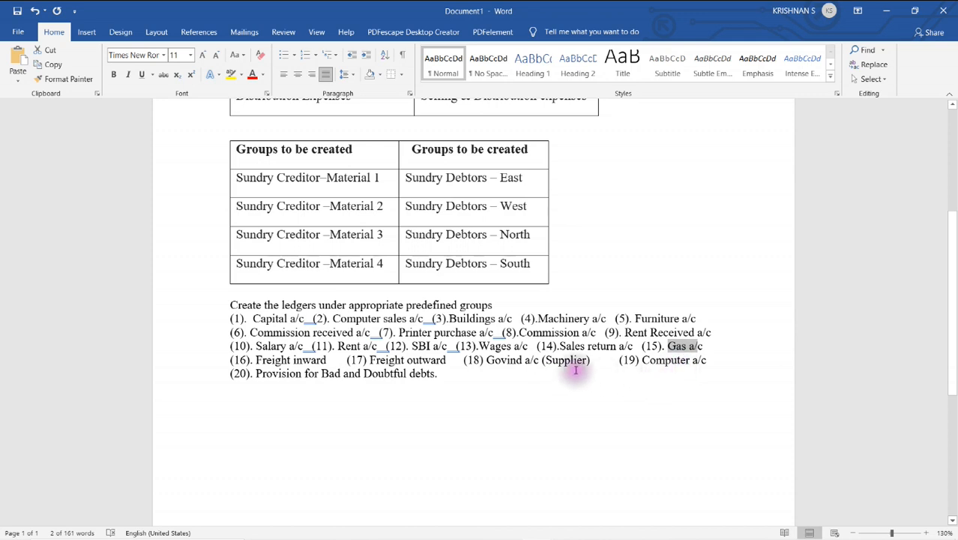
pyautogui.click(293, 386)
pyautogui.hotkey('alt', 'Tab')
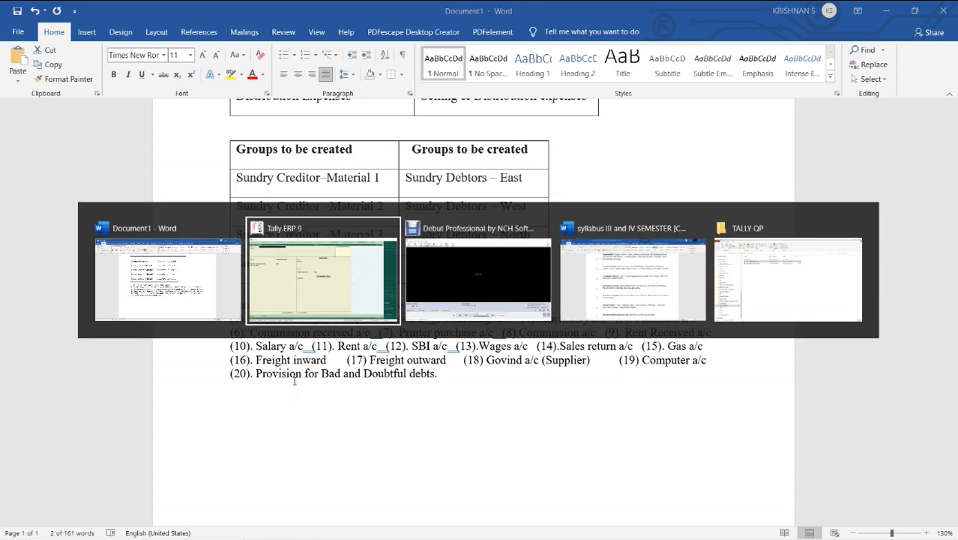
# Step: Create the ledger PROVISIONS FOR BAD DEBTS under Provisions, keeping the other defaults, and save it
pyautogui.write('PR')
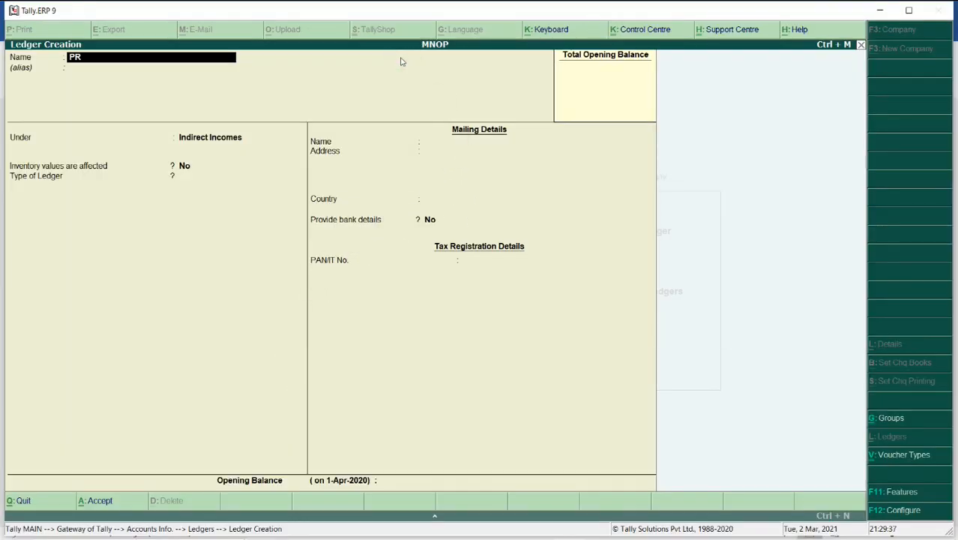
pyautogui.write('OVFI')
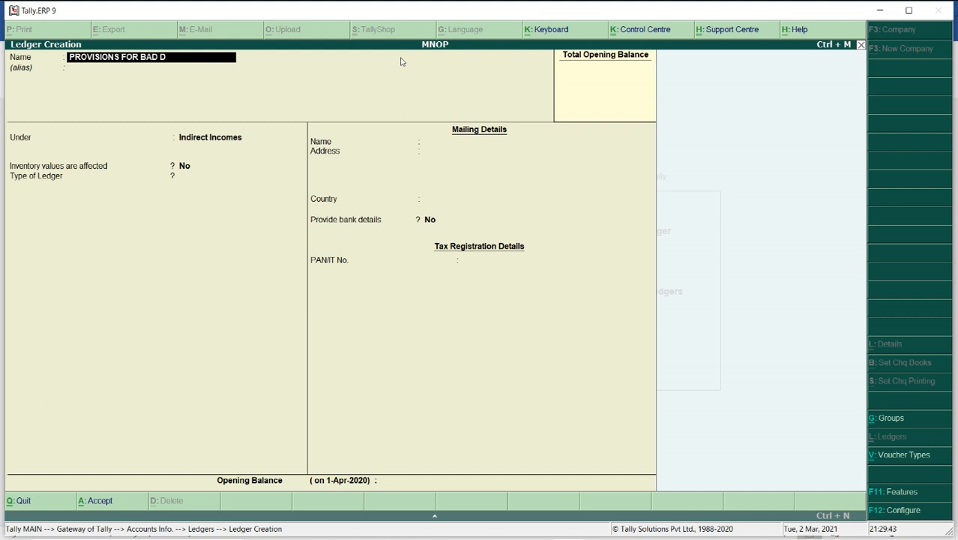
pyautogui.write('EBTO')
pyautogui.write('S')
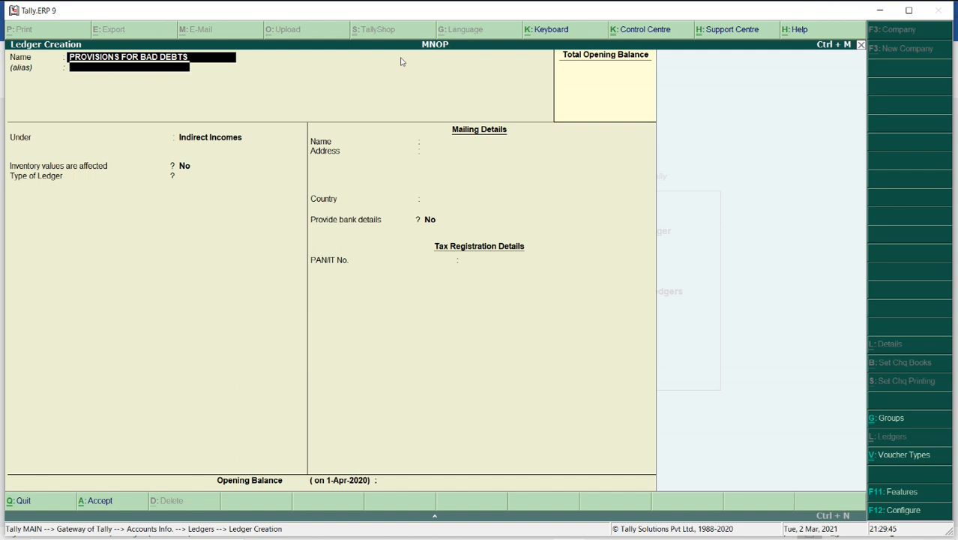
pyautogui.press('Return')
pyautogui.write('PRO')
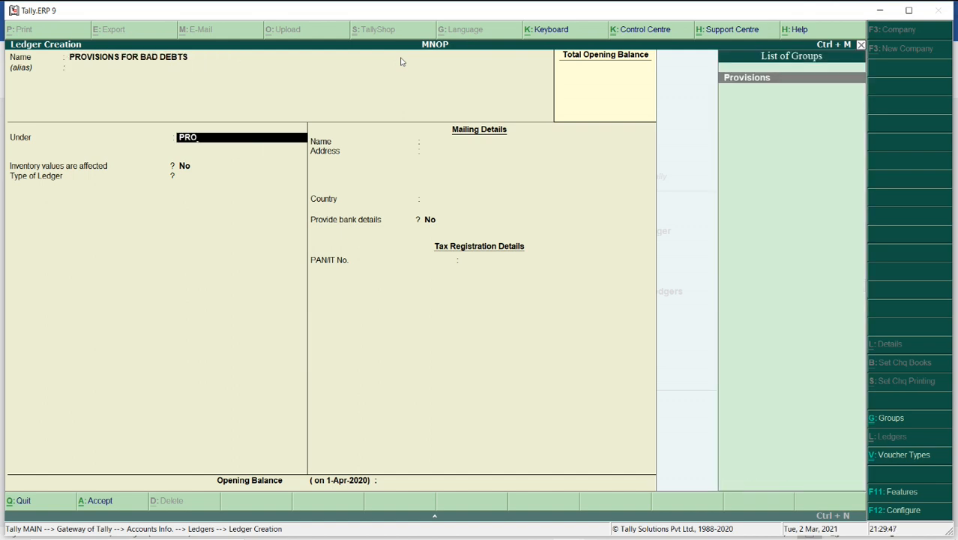
pyautogui.press('Return')
pyautogui.press('Return')
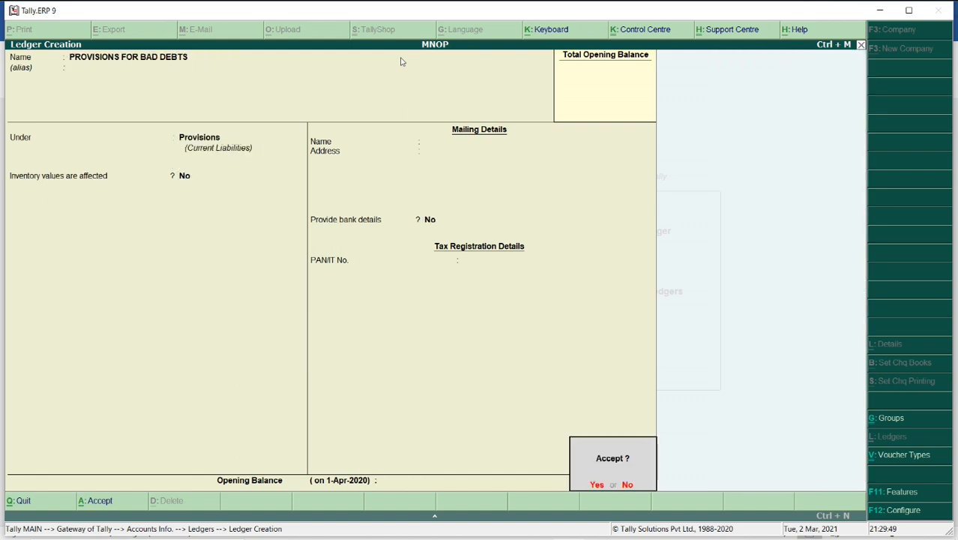
pyautogui.press('Return')
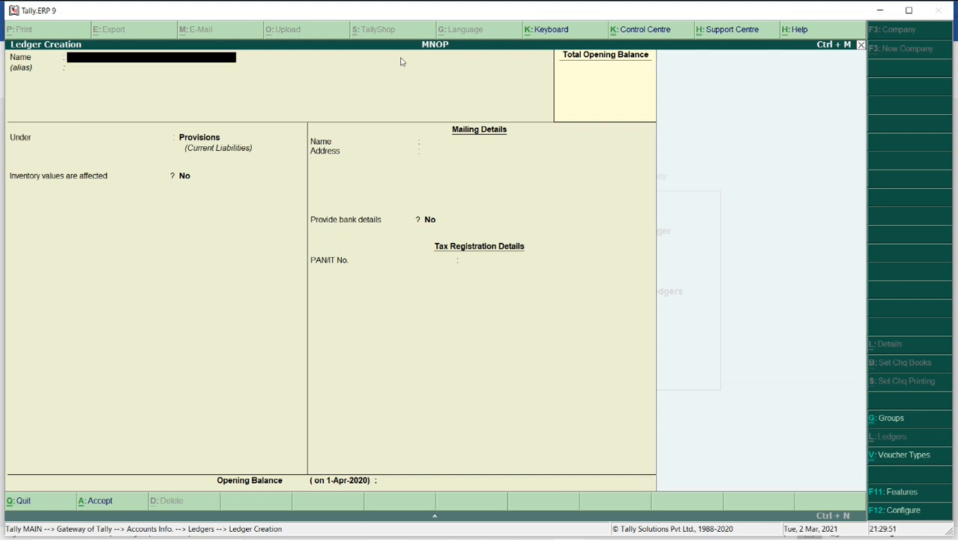
# Step: Leave the ledger creation form and open the single ledger display list for MNOP
pyautogui.press('Escape')
pyautogui.press('Return')
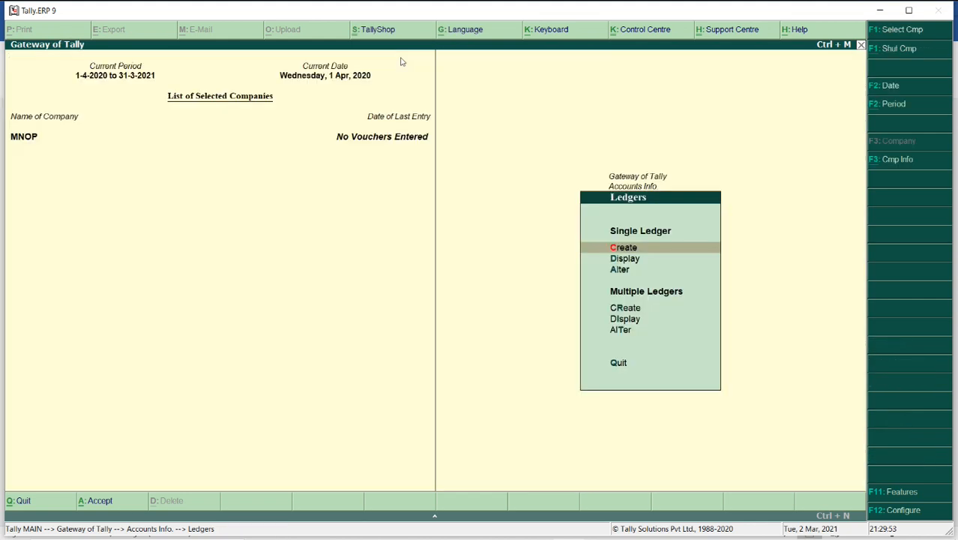
pyautogui.press('Down')
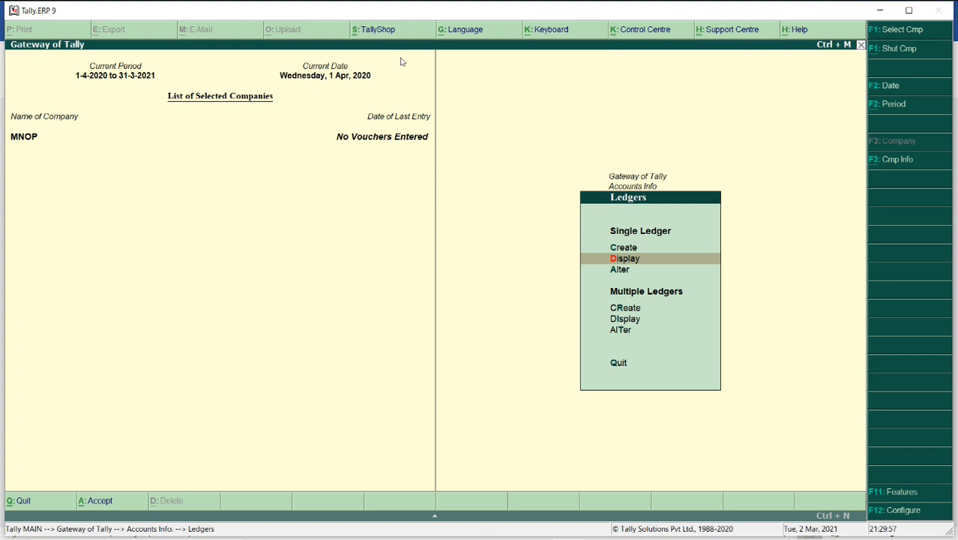
pyautogui.press('Return')
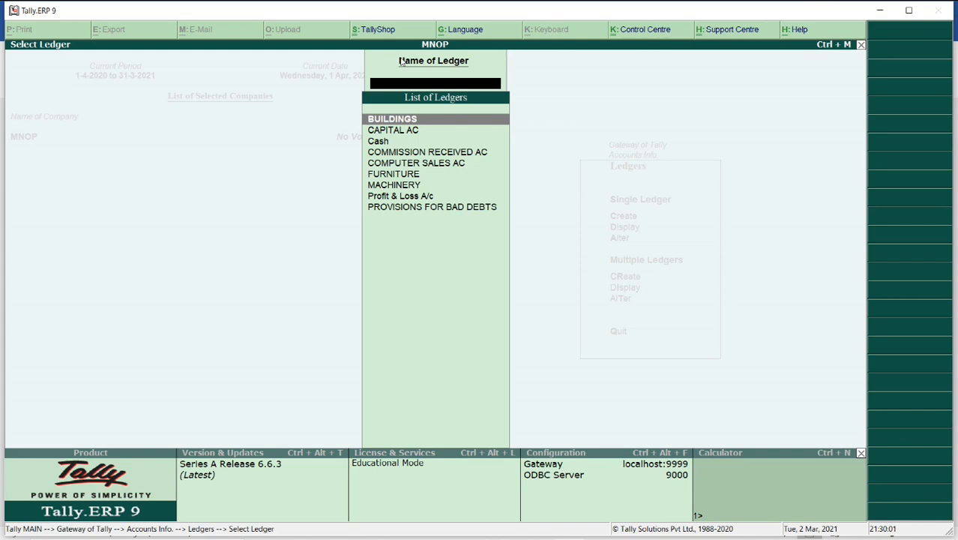
# Step: Look through the ledgers created in MNOP in the single ledger display list and leave the list
pyautogui.press('Down')
pyautogui.press('Down')
pyautogui.press('Down')
pyautogui.press('Down')
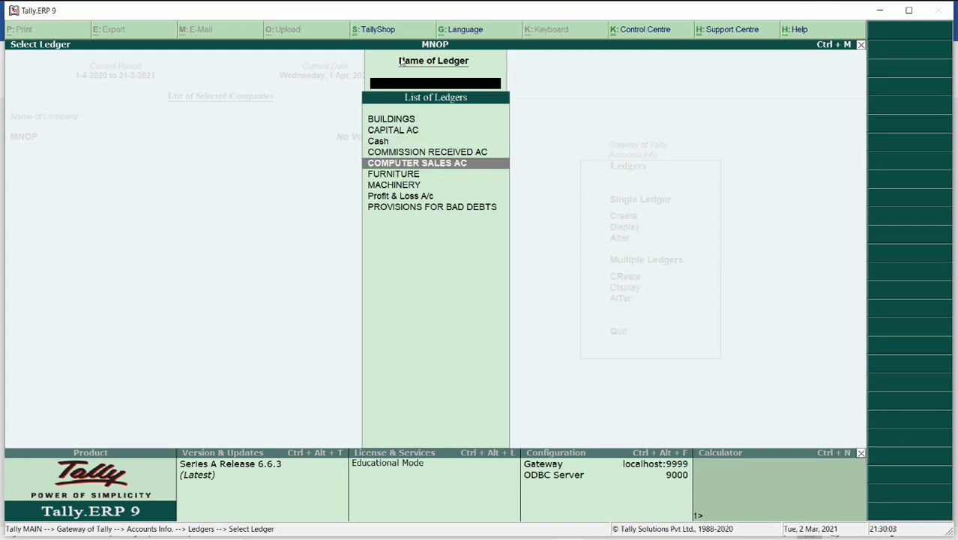
pyautogui.press('Down')
pyautogui.press('Down')
pyautogui.press('Down')
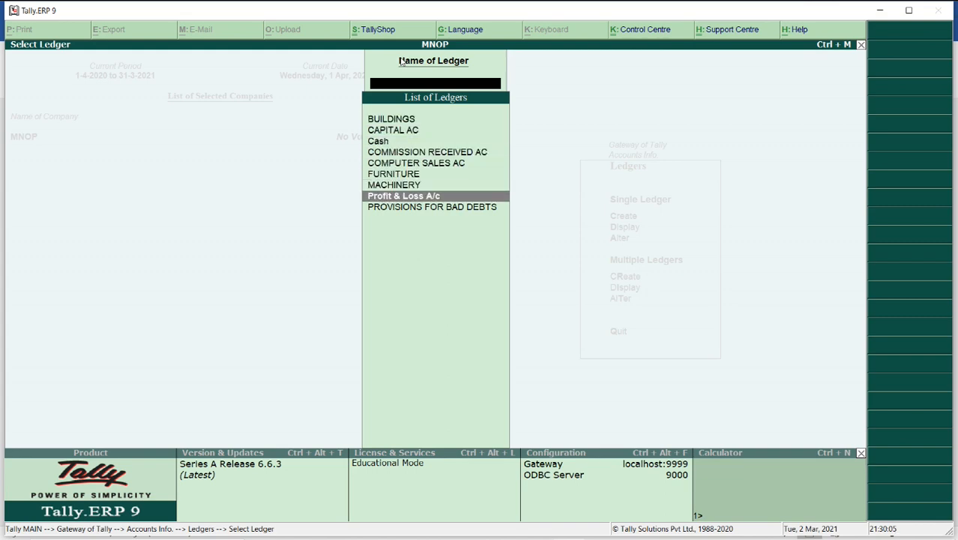
pyautogui.press('Up')
pyautogui.press('Up')
pyautogui.press('Up')
pyautogui.press('Up')
pyautogui.press('Up')
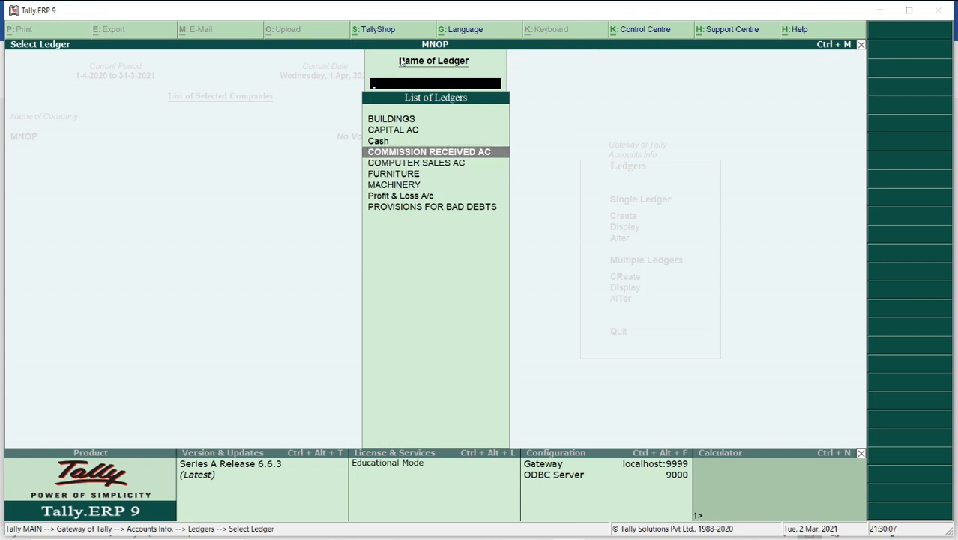
pyautogui.press('Down')
pyautogui.press('Down')
pyautogui.press('Down')
pyautogui.press('Down')
pyautogui.press('Down')
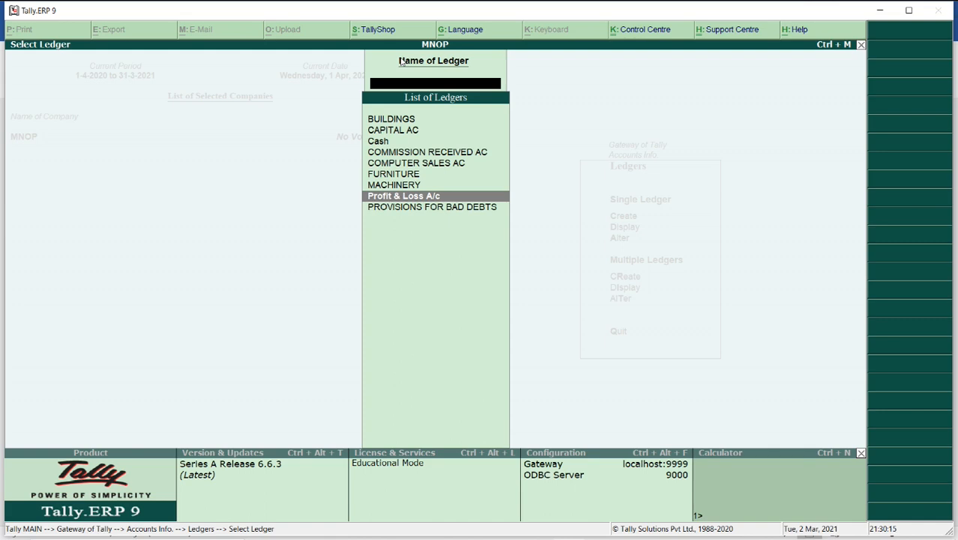
pyautogui.press('Escape')
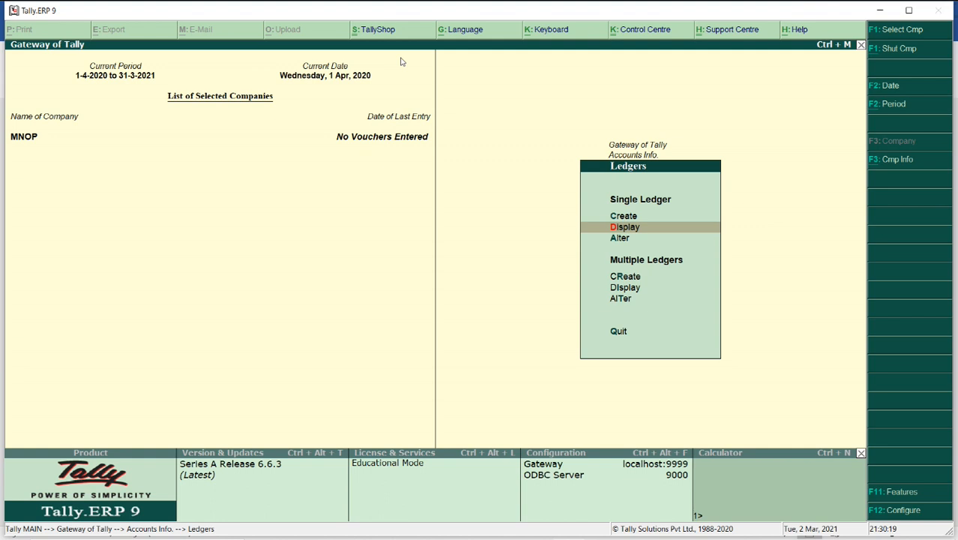
# Step: Alter the single ledger MACHINERY by renaming it MACHINERY AC, keeping its other details, then save it and leave the alteration list
pyautogui.press('Down')
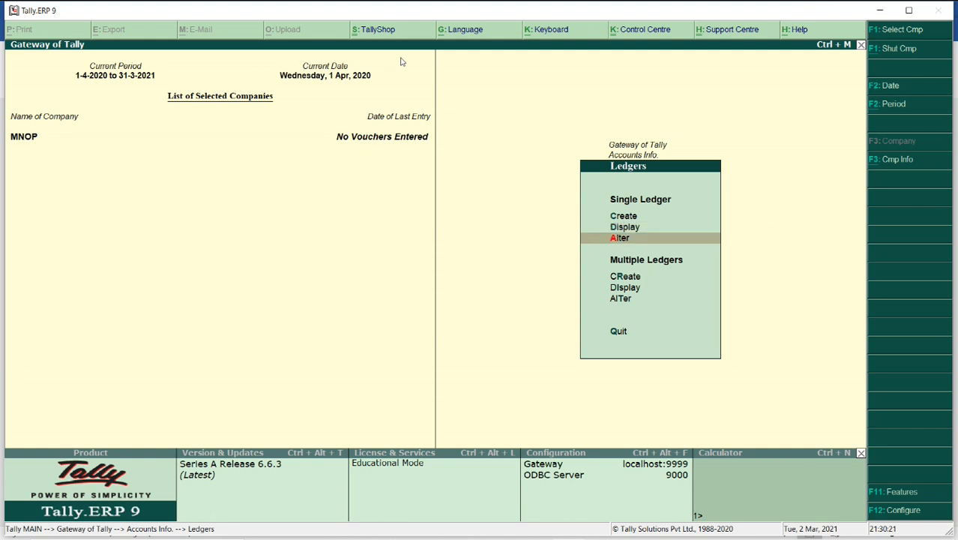
pyautogui.press('Return')
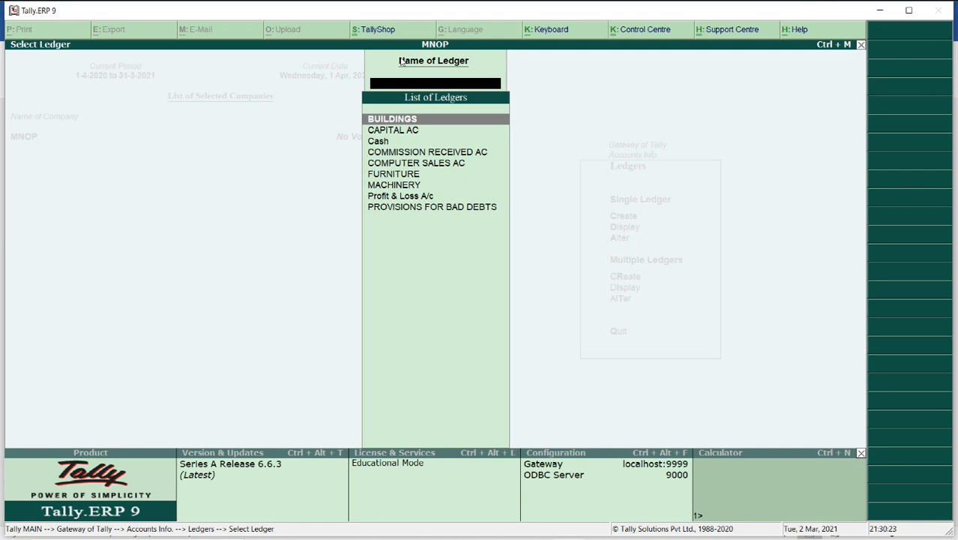
pyautogui.press('Down')
pyautogui.press('Down')
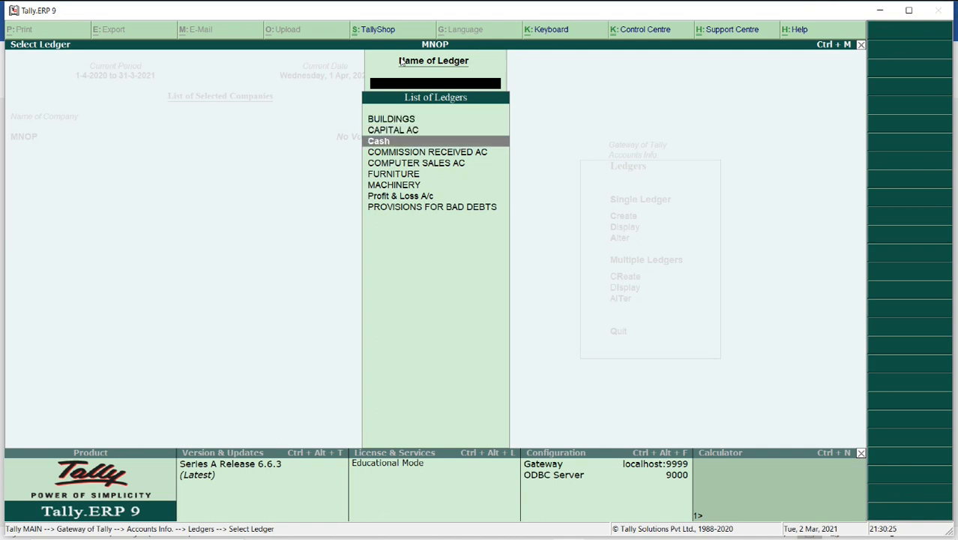
pyautogui.press('Up')
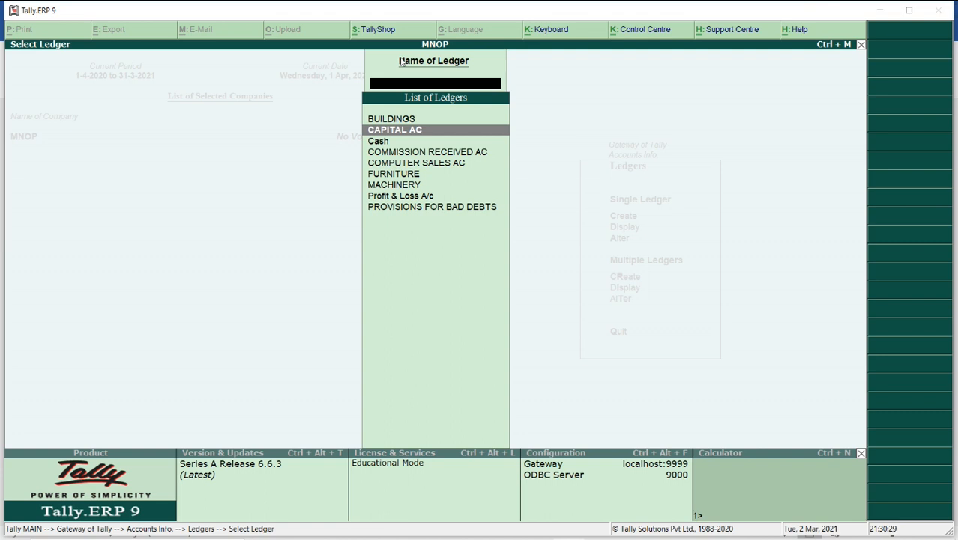
pyautogui.press('Down')
pyautogui.press('Down')
pyautogui.press('Down')
pyautogui.press('Down')
pyautogui.press('Down')
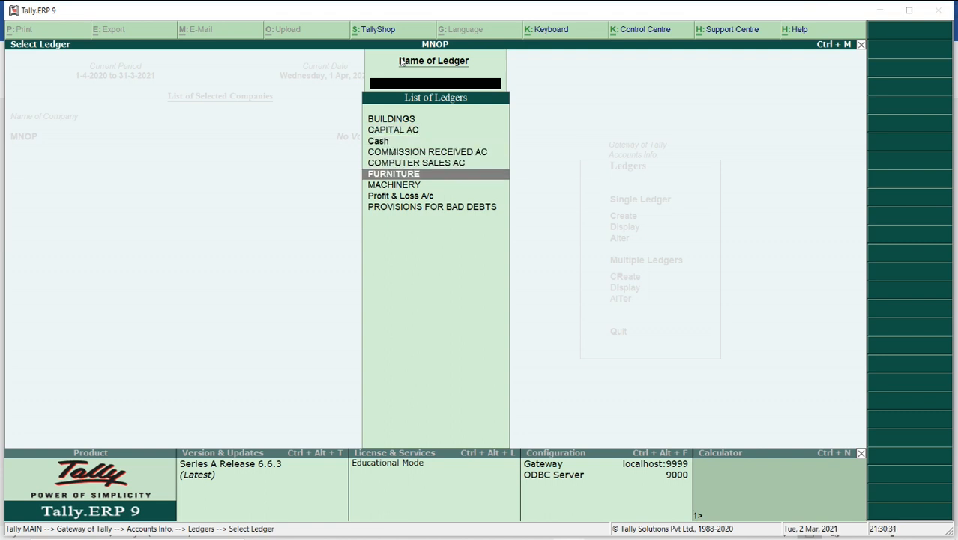
pyautogui.press('Down')
pyautogui.press('Up')
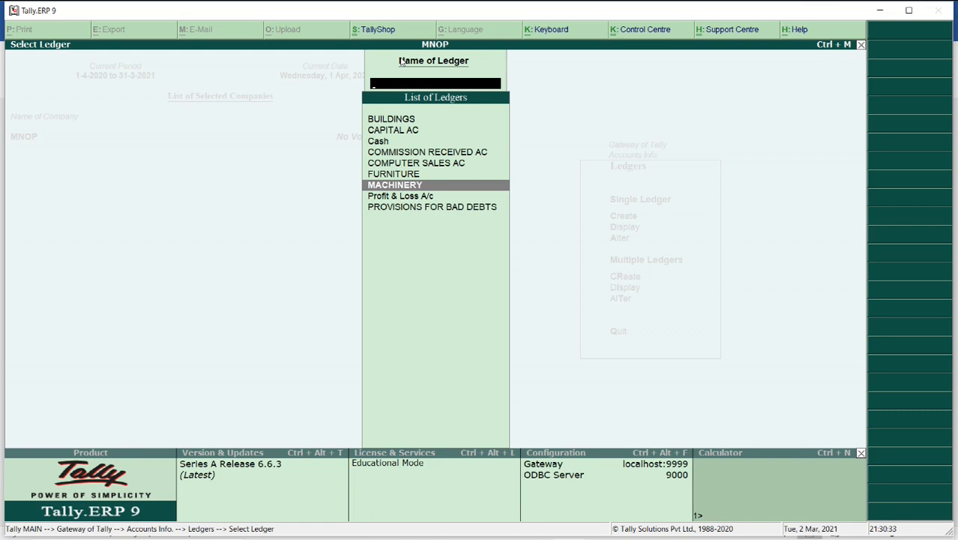
pyautogui.press('Return')
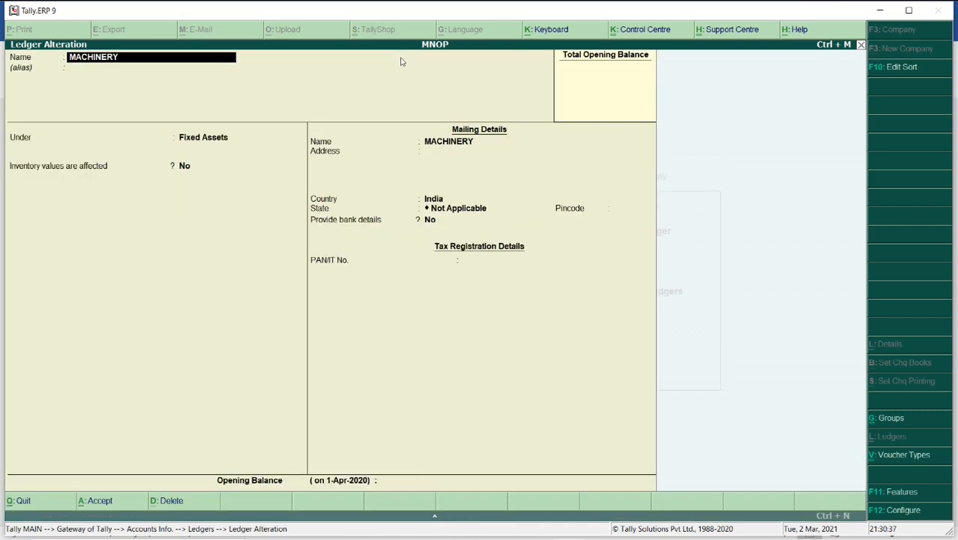
pyautogui.write('AC')
pyautogui.press('Return')
pyautogui.press('Return')
pyautogui.press('Return')
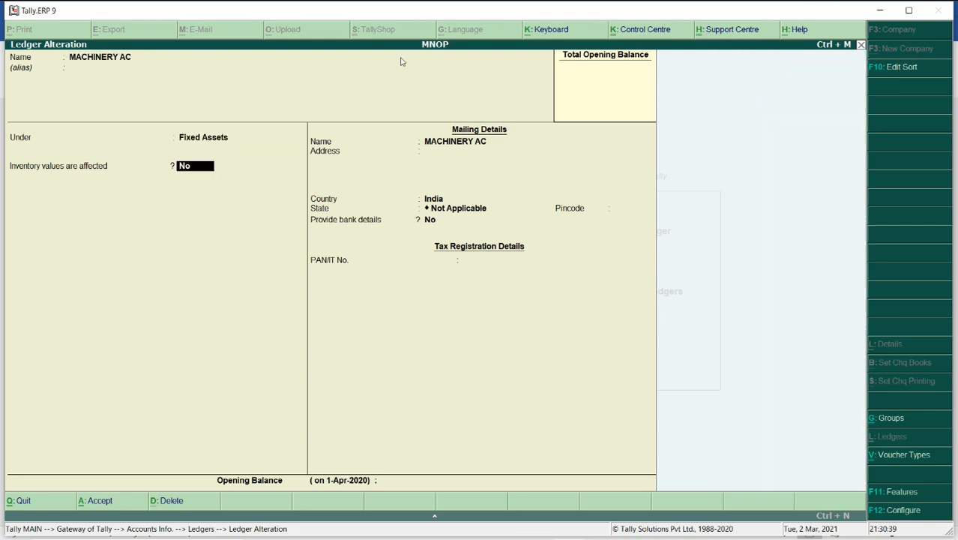
pyautogui.press('Return')
pyautogui.press('Return')
pyautogui.press('Return')
pyautogui.press('Return')
pyautogui.press('Return')
pyautogui.press('Return')
pyautogui.press('Return')
pyautogui.press('Return')
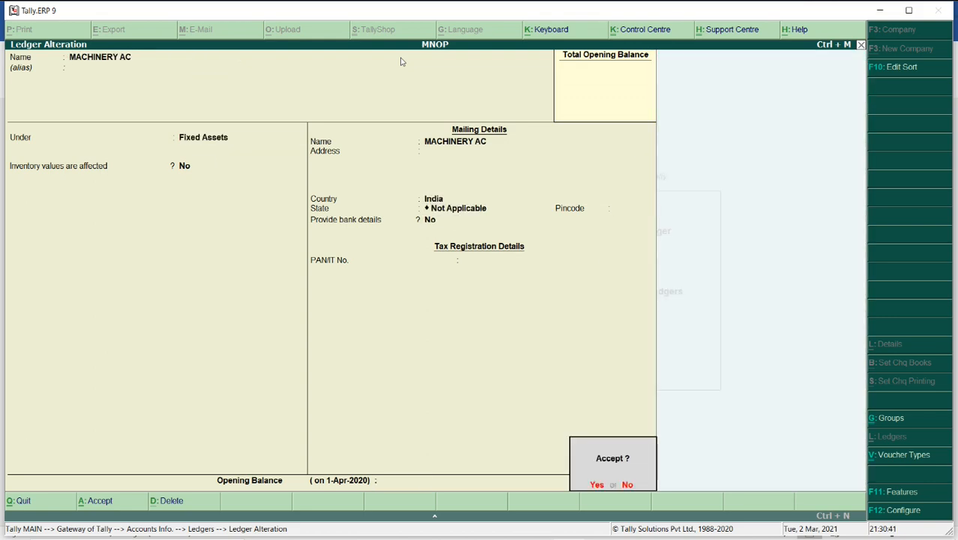
pyautogui.press('Return')
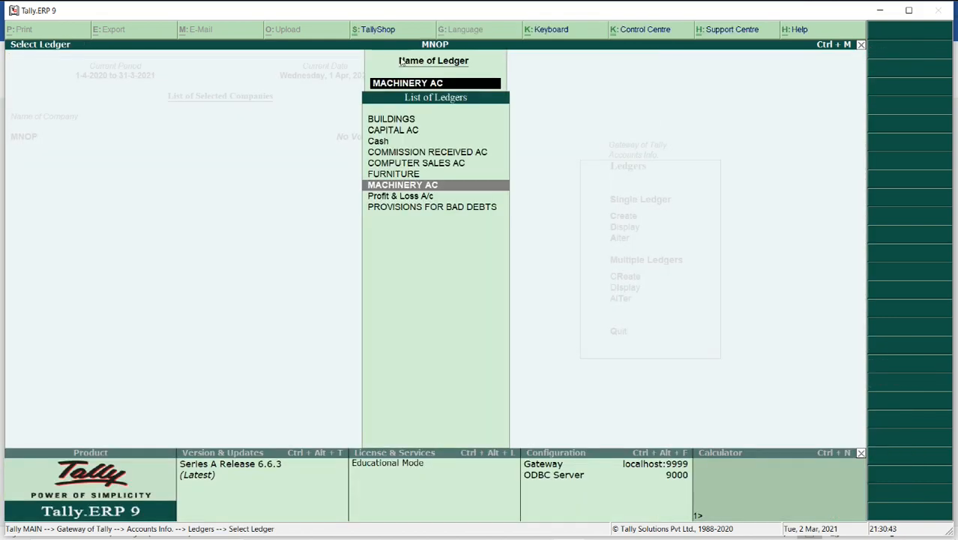
pyautogui.press('Escape')
pyautogui.press('Escape')
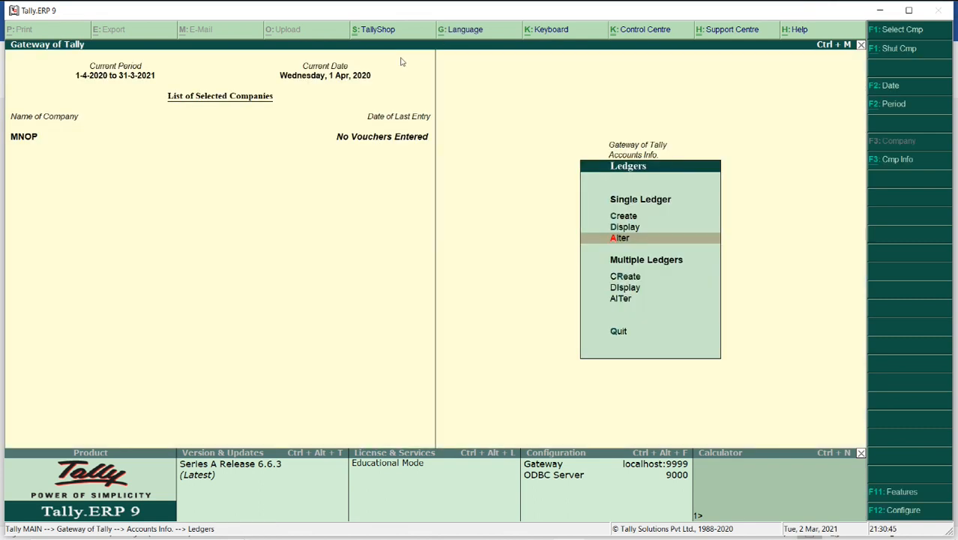
# Step: Open the ledger BUILDINGS for single ledger alteration, delete it, and go back to Accounts Info
pyautogui.press('Return')
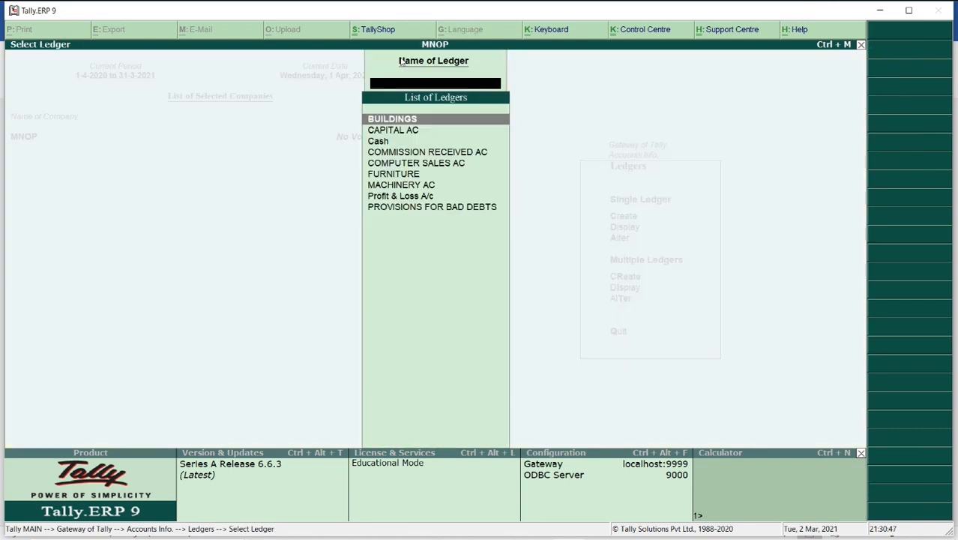
pyautogui.press('Down')
pyautogui.press('Down')
pyautogui.press('Down')
pyautogui.press('Up')
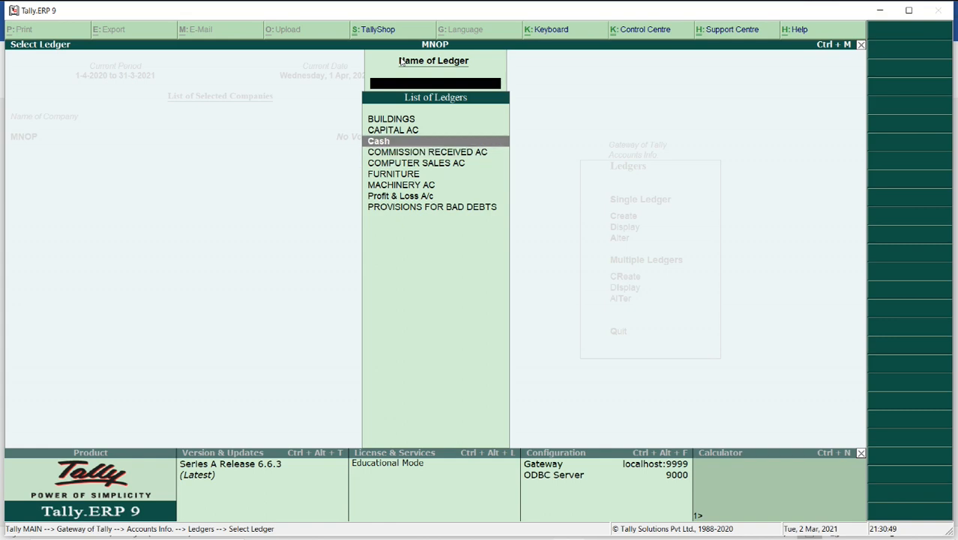
pyautogui.press('Down')
pyautogui.press('Up')
pyautogui.press('Up')
pyautogui.press('Up')
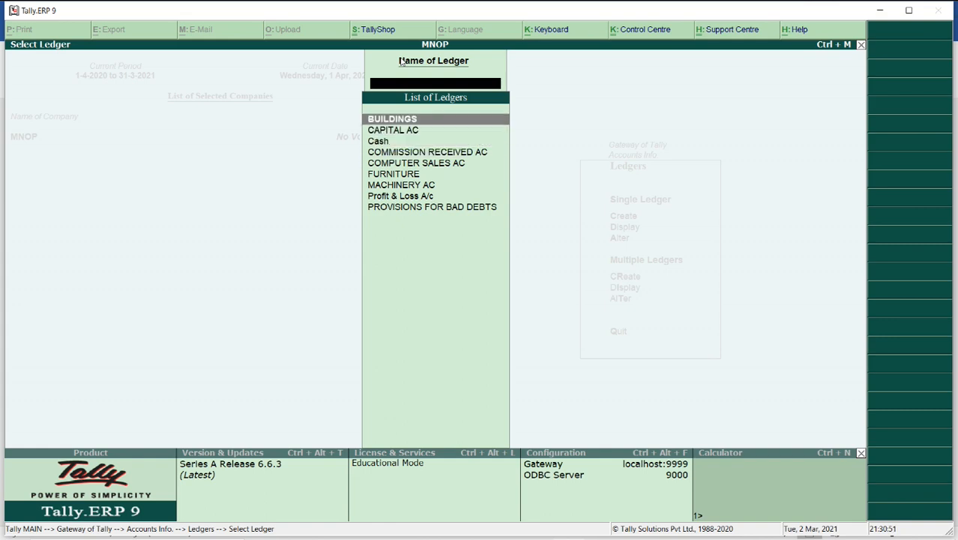
pyautogui.press('Return')
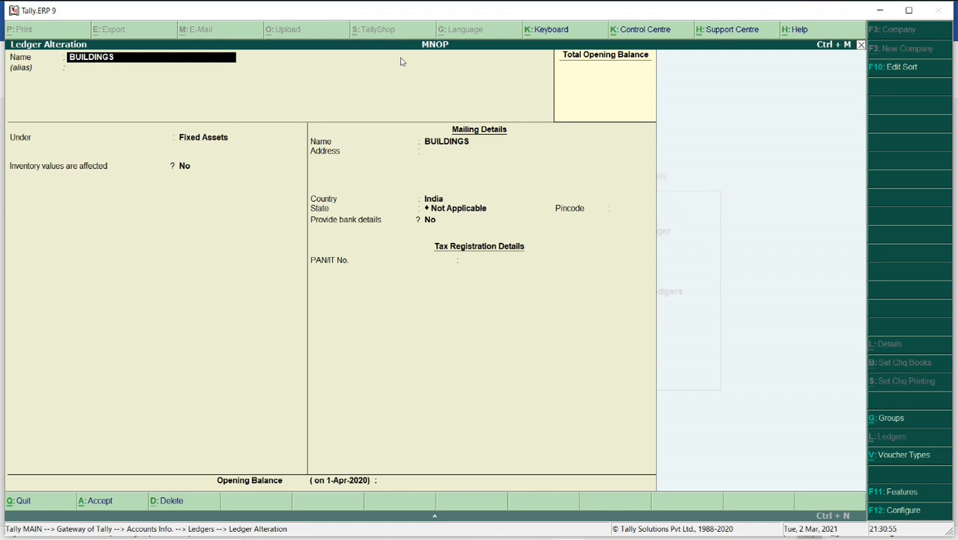
pyautogui.hotkey('alt', 'd')
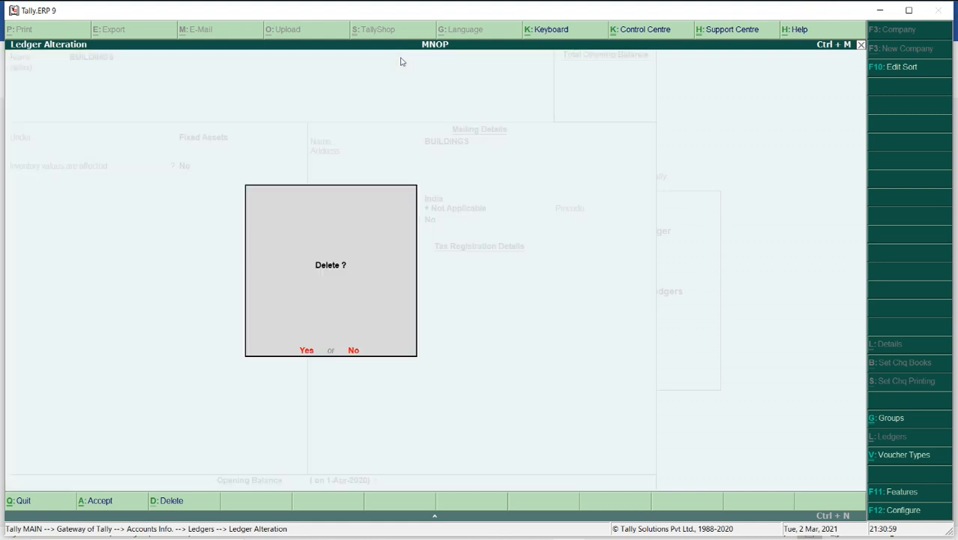
pyautogui.press('Return')
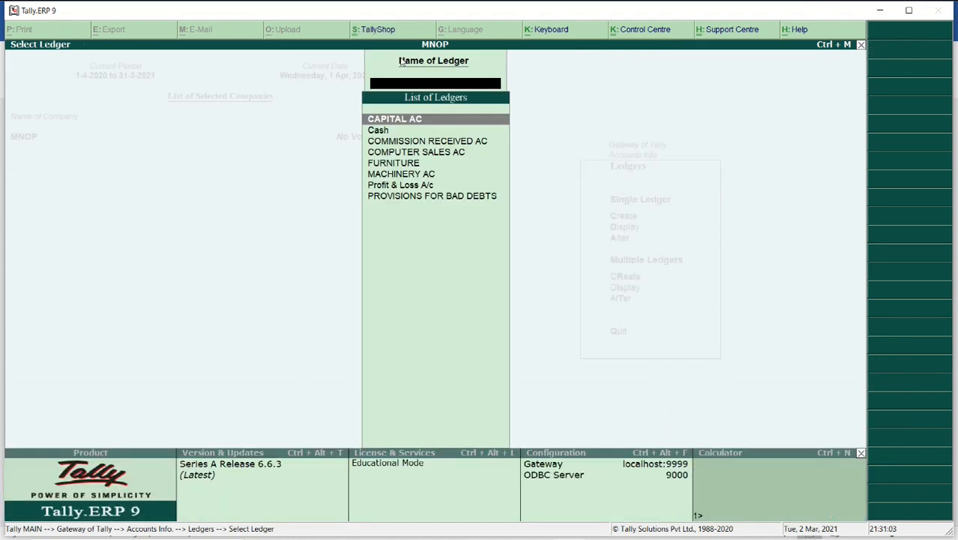
pyautogui.press('Escape')
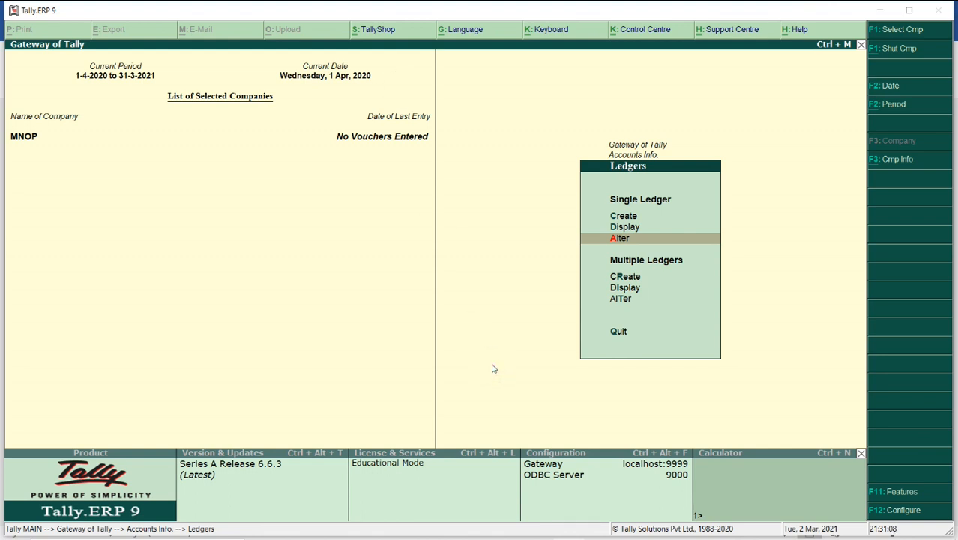
pyautogui.press('Escape')
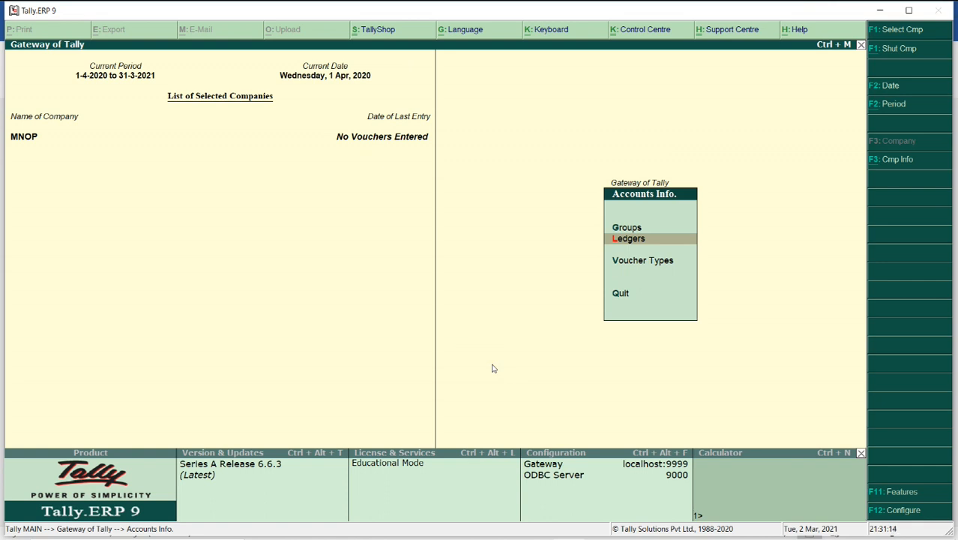
pyautogui.hotkey('alt', 'Tab')
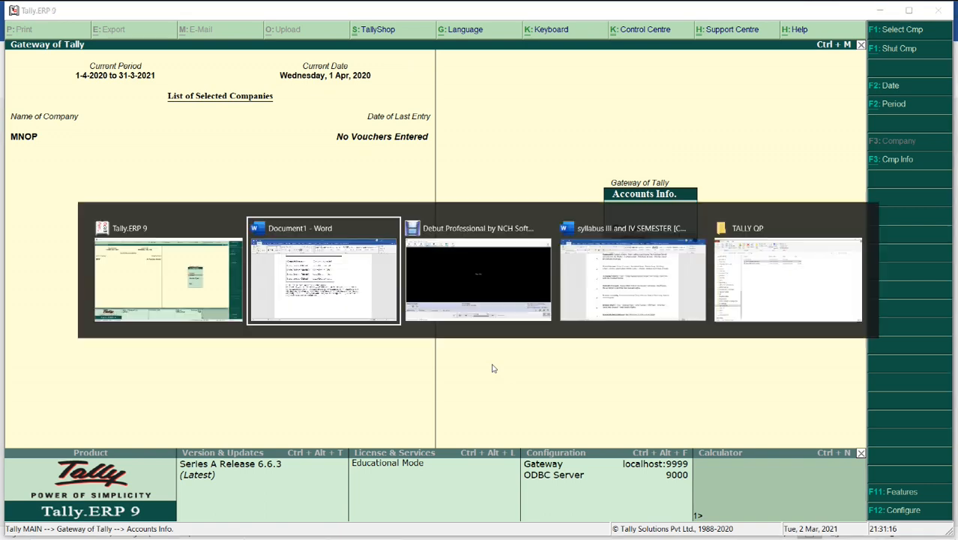
pyautogui.hotkey('alt', 'Tab')
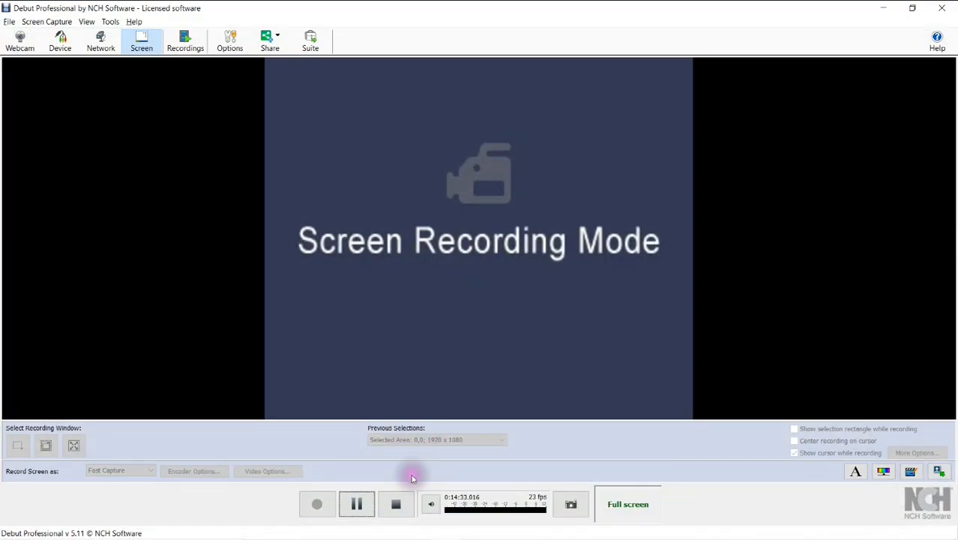